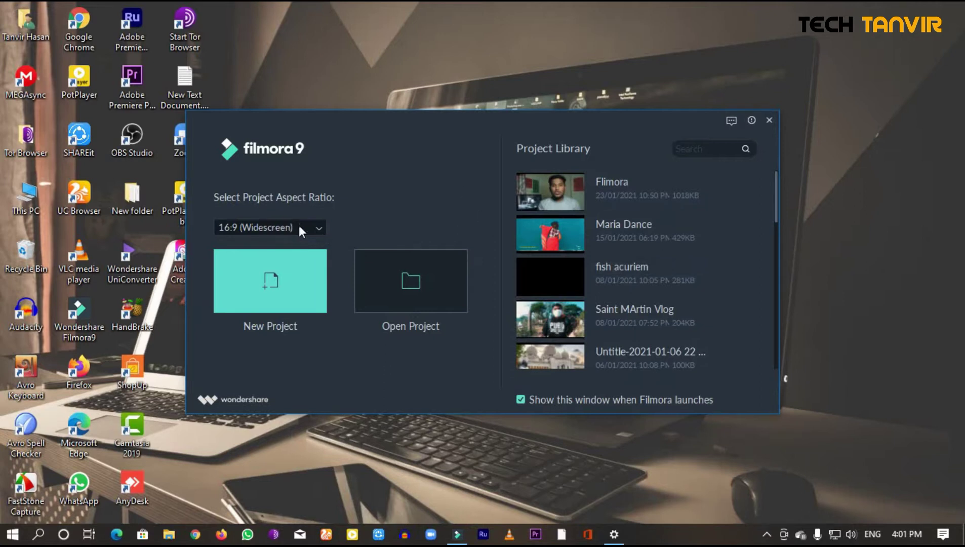
- Create a new project with the 16:9 (Widescreen) aspect ratio
left_click(314, 226)
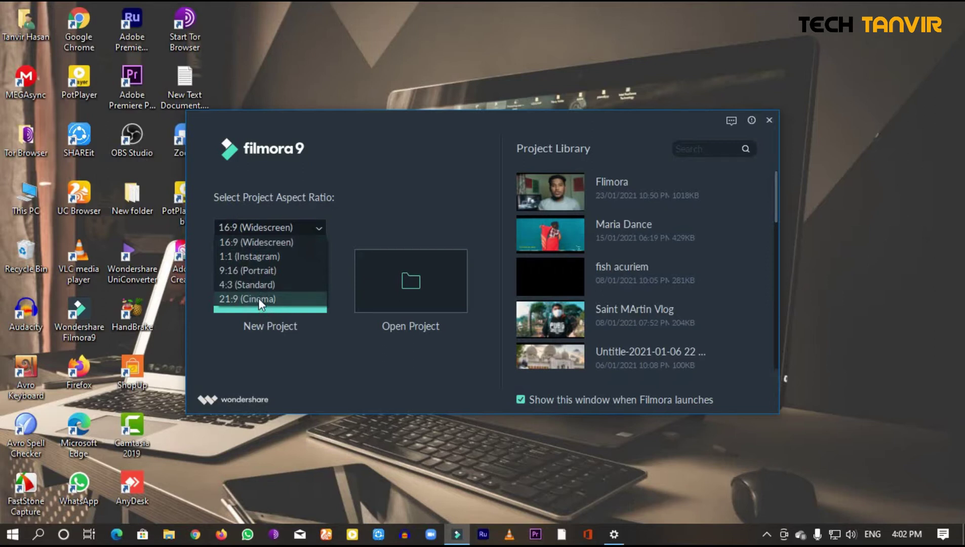
left_click(241, 240)
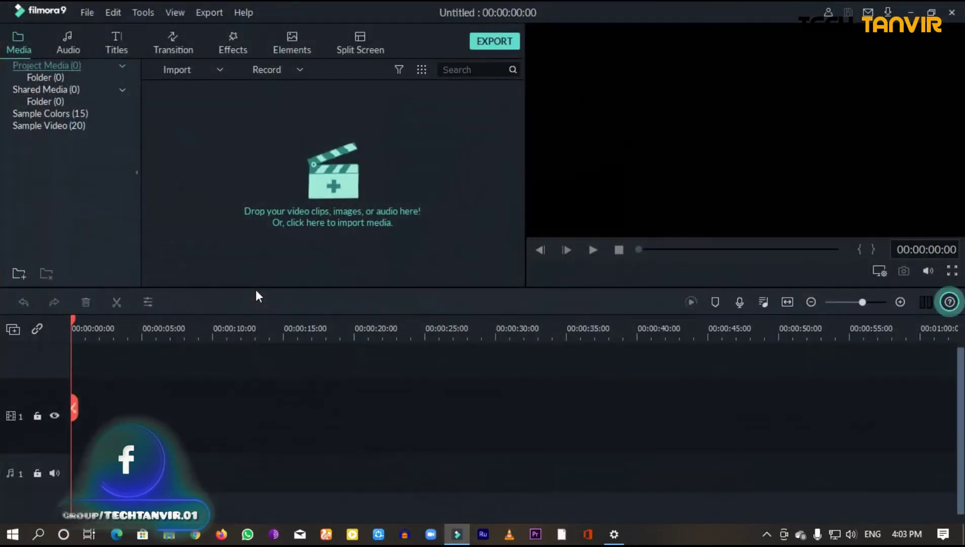
left_click(255, 289)
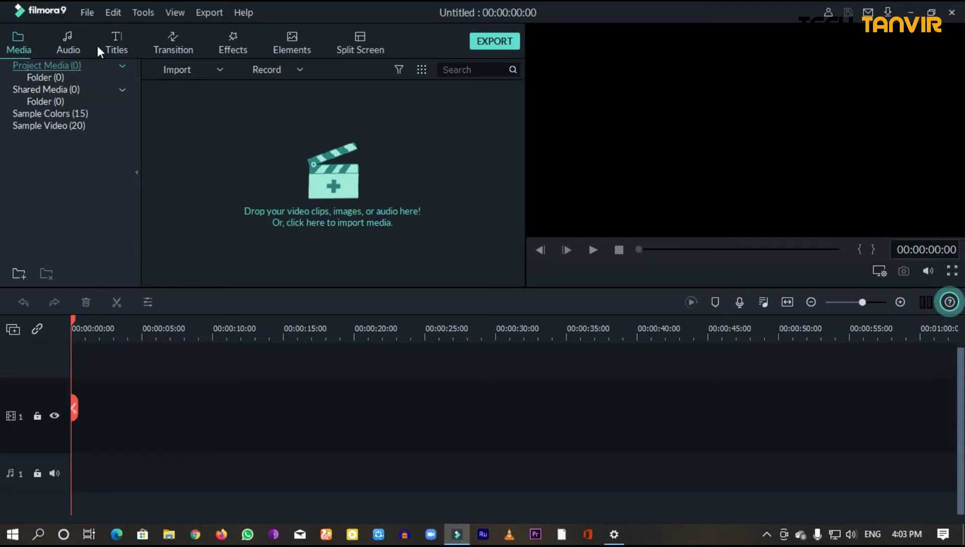
- Look through the project media and shared media folders and the Sample Colors collection
left_click(44, 76)
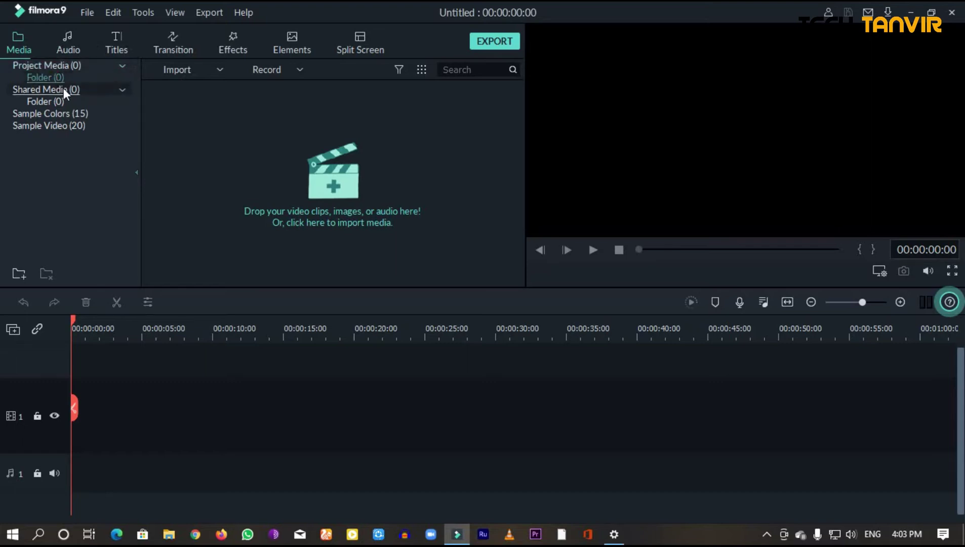
left_click(63, 89)
left_click(63, 101)
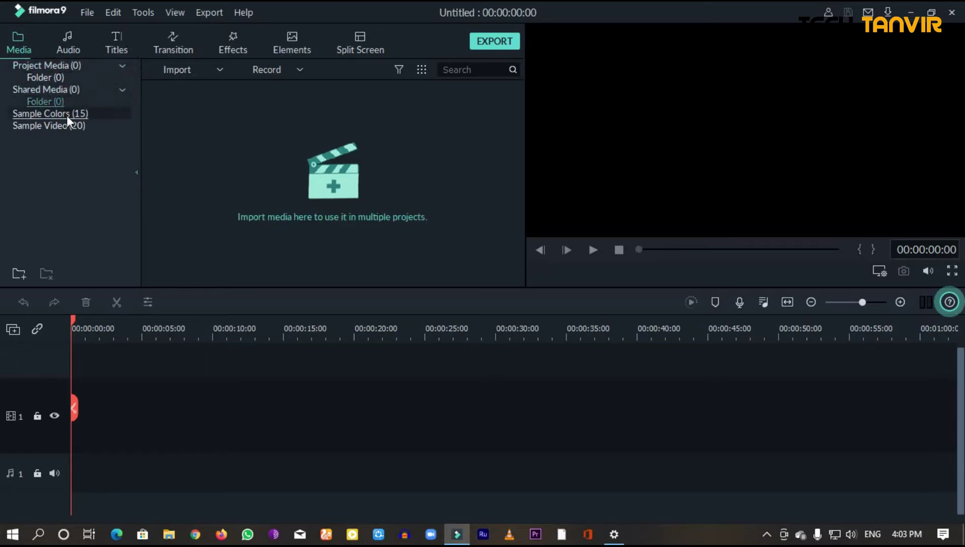
left_click(67, 115)
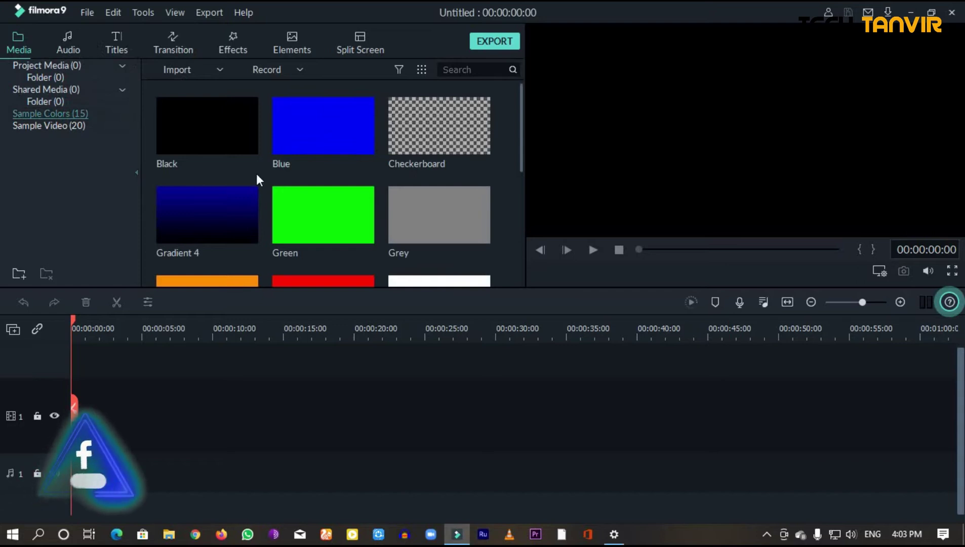
scroll(410, 180, "down", 3)
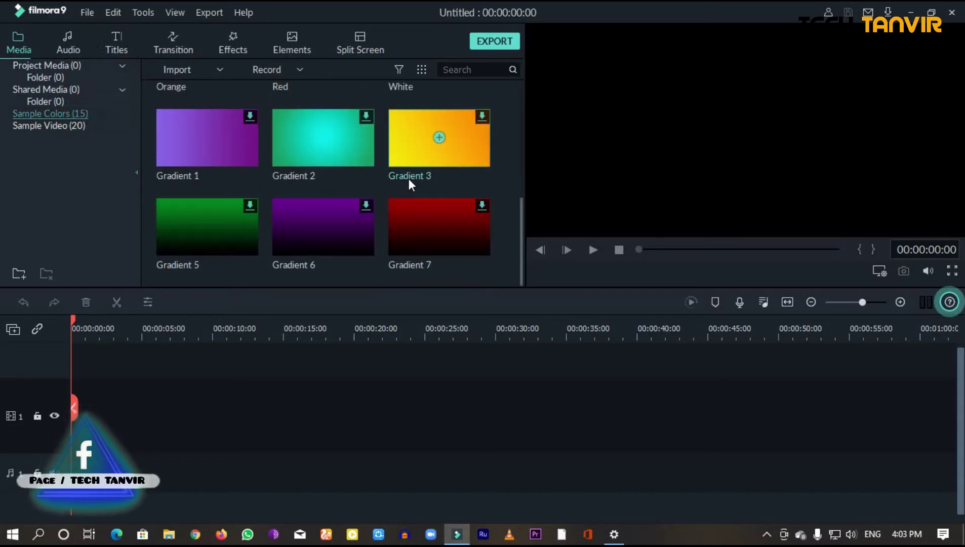
scroll(324, 199, "up", 3)
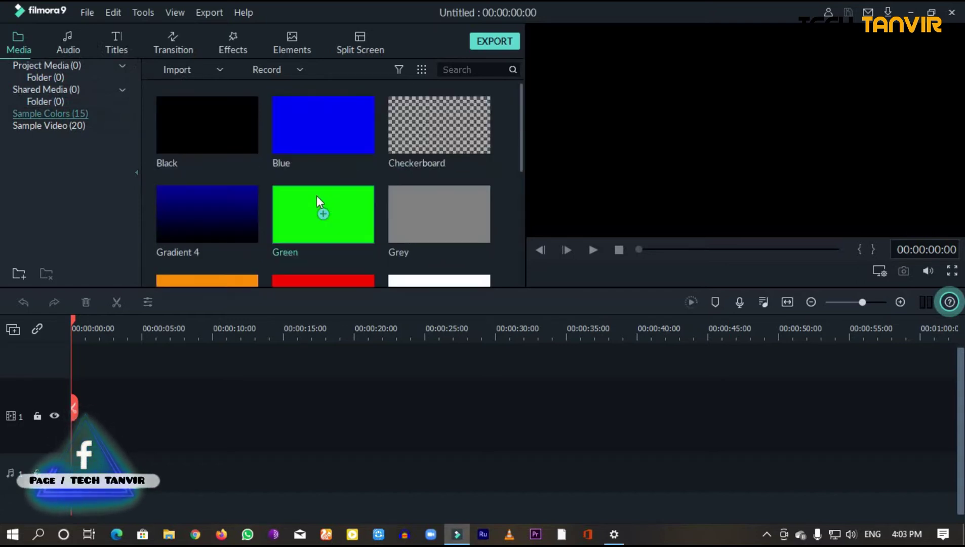
- Browse the Sample Video collection from end to start and return to the project media
left_click(51, 125)
scroll(370, 203, "down", 8)
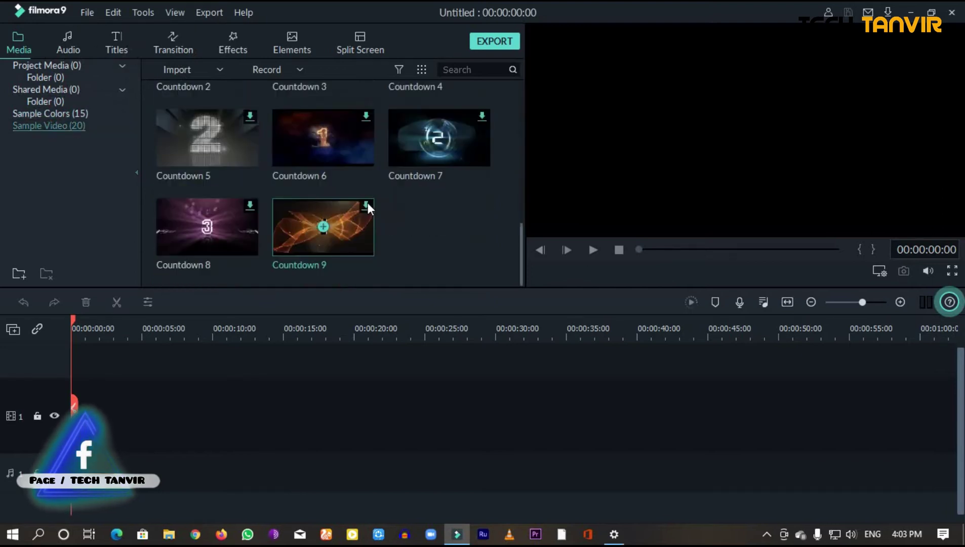
scroll(284, 228, "up", 3)
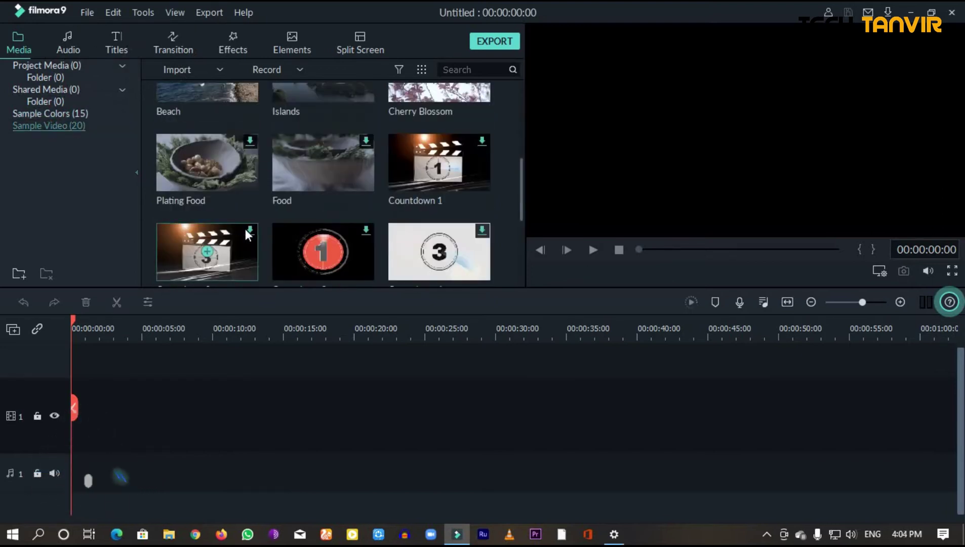
scroll(247, 233, "up", 3)
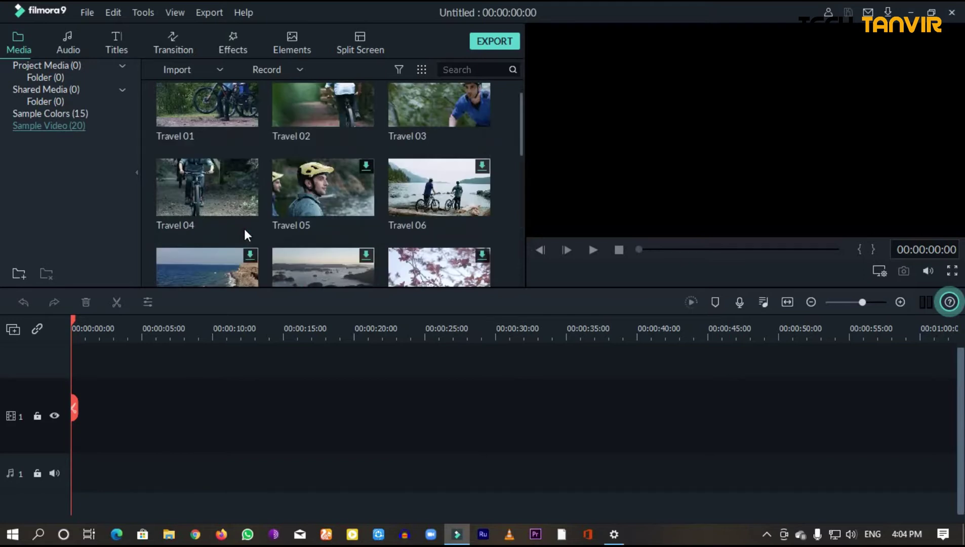
scroll(413, 225, "up", 1)
left_click(40, 44)
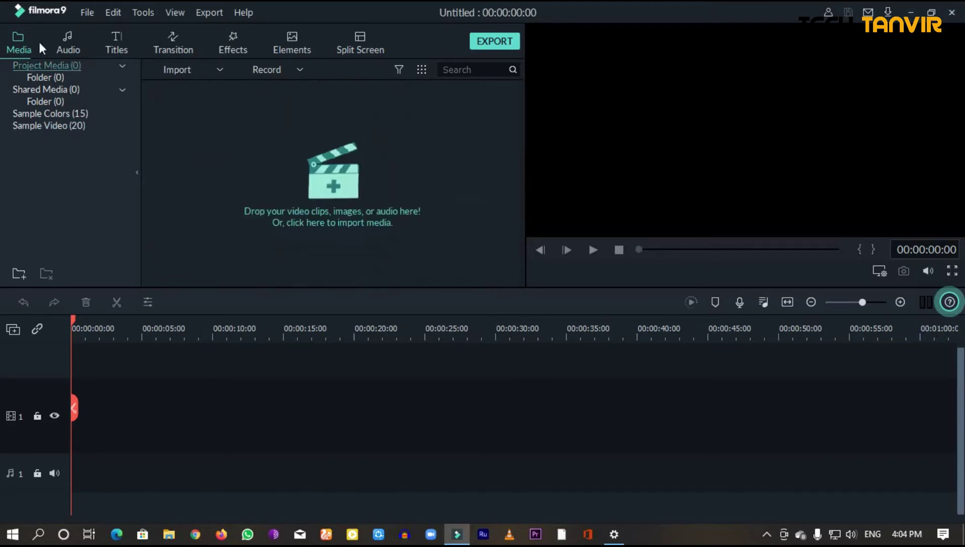
- Browse the full list of music tracks in the audio library
left_click(63, 40)
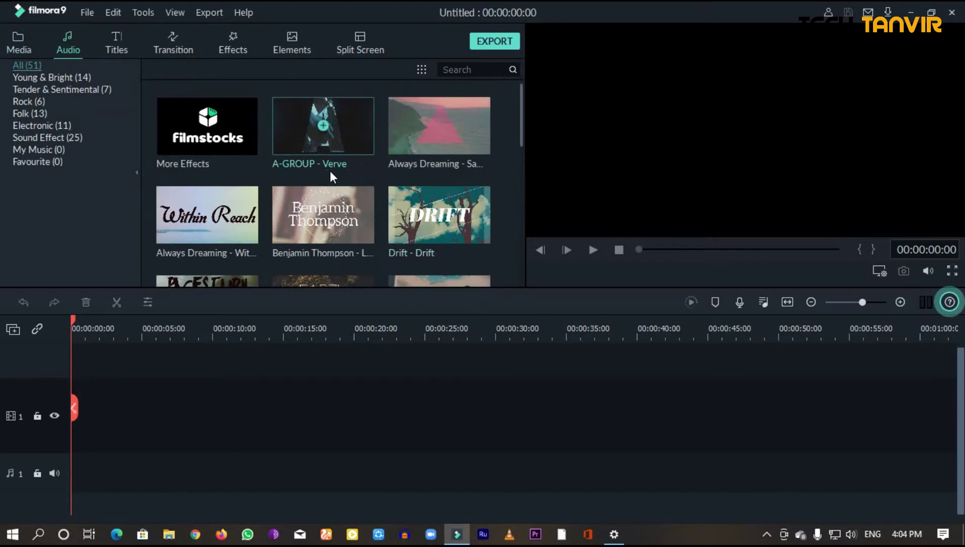
scroll(331, 178, "down", 3)
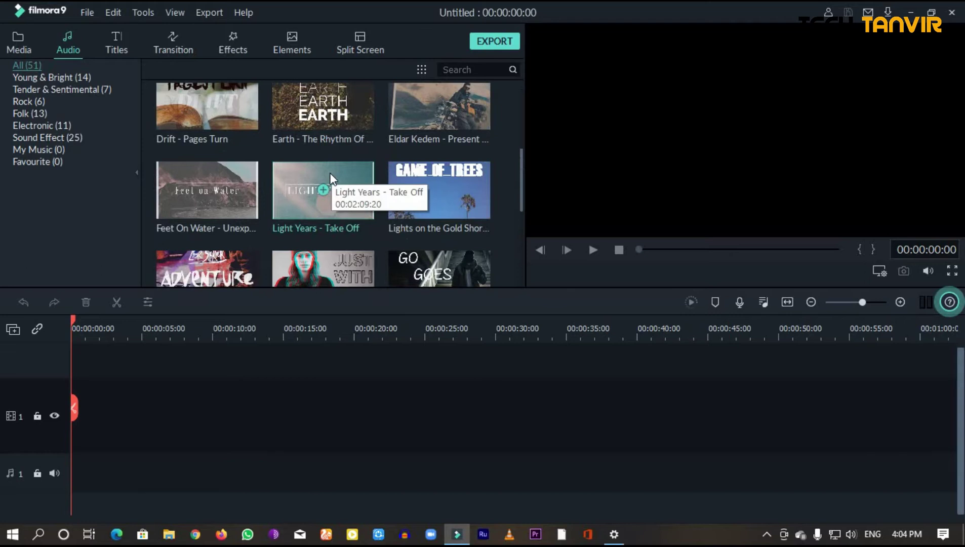
scroll(322, 222, "down", 3)
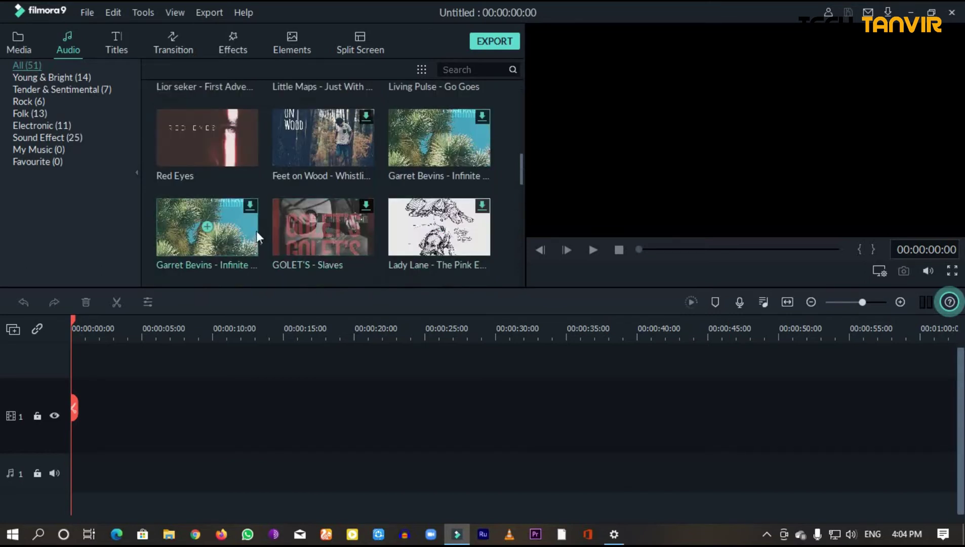
scroll(306, 169, "up", 3)
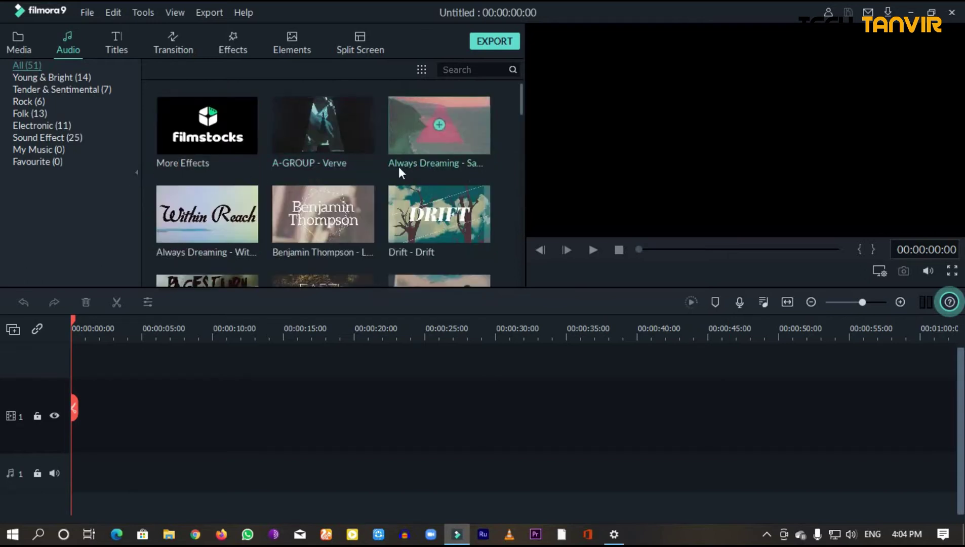
scroll(487, 227, "down", 5)
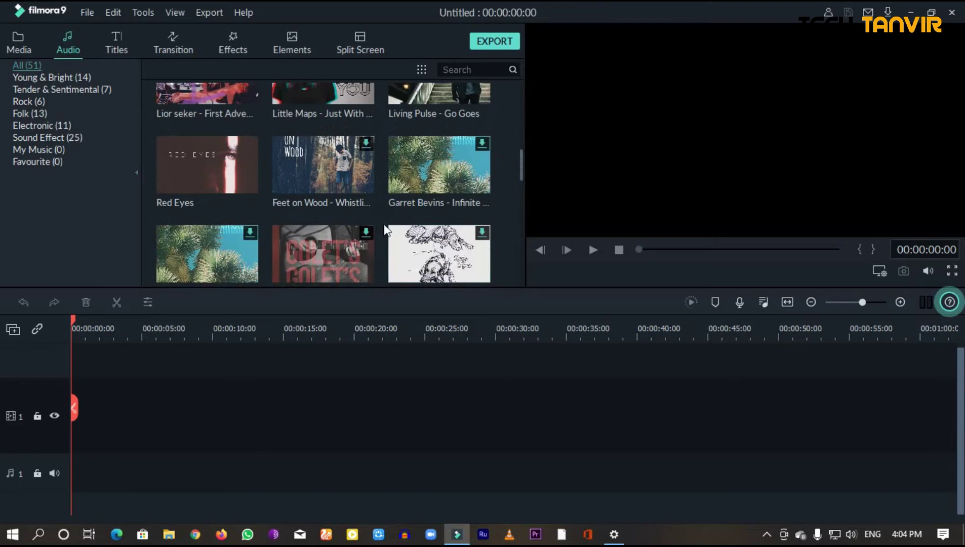
scroll(386, 230, "down", 3)
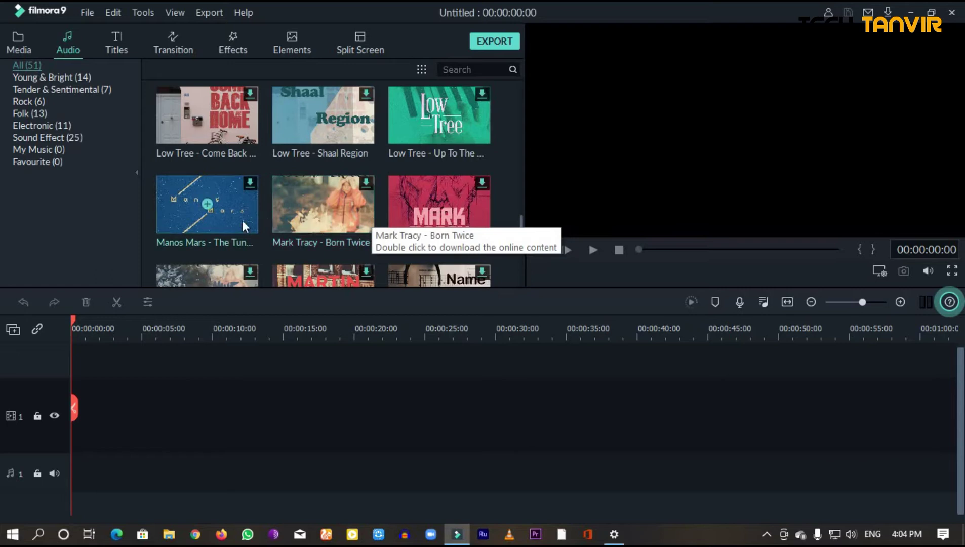
scroll(404, 206, "down", 3)
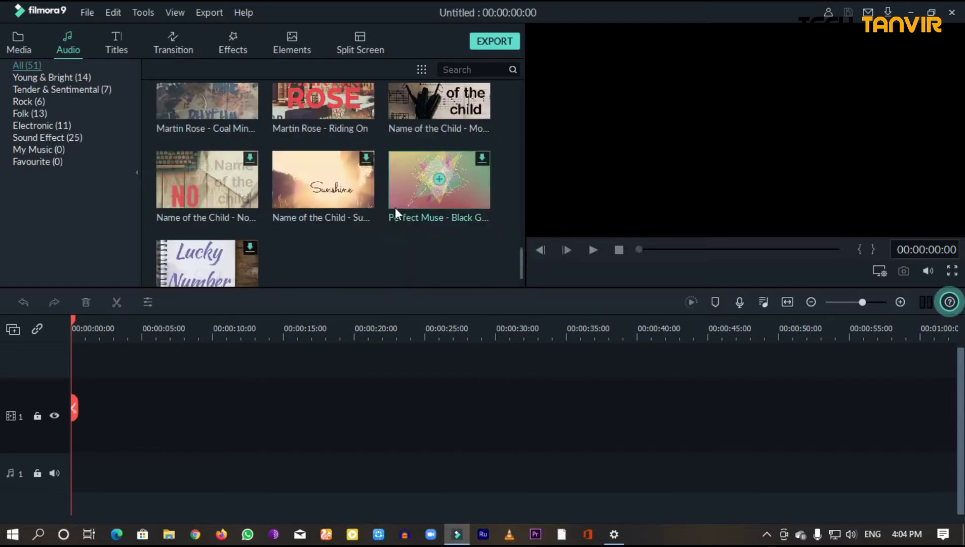
scroll(395, 207, "down", 1)
scroll(442, 250, "down", 3)
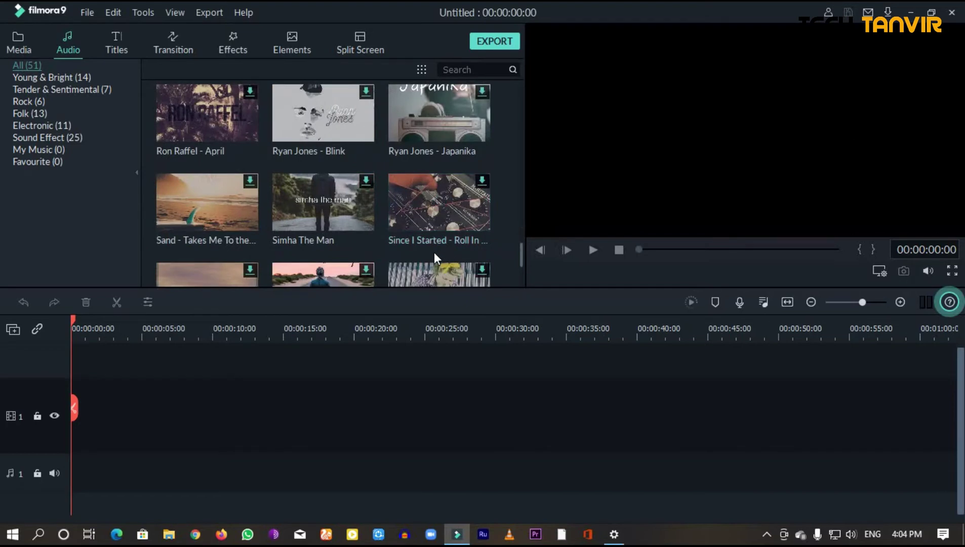
- Examine the Young & Bright, Tender & Sentimental, Folk, Electronic and Sound Effect audio categories and return to the full audio list
left_click(39, 79)
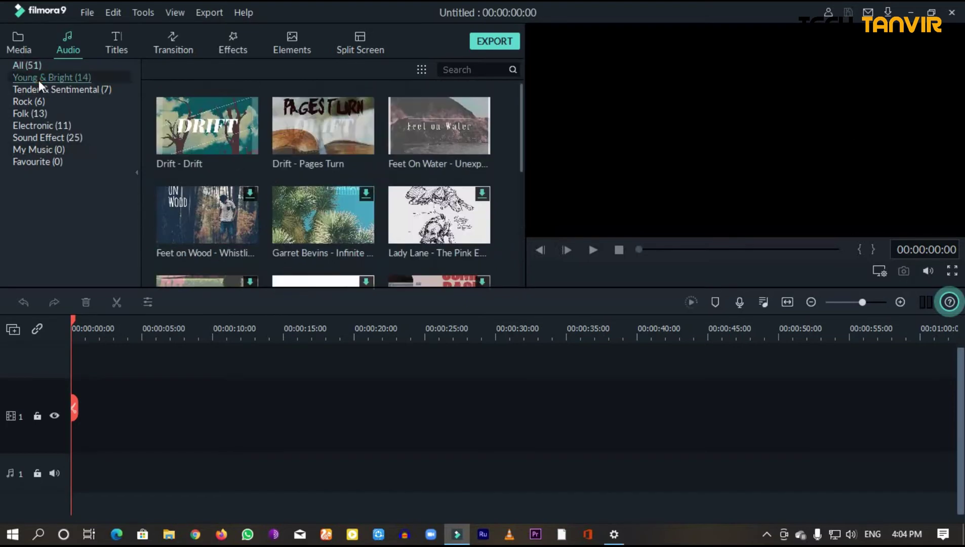
left_click(55, 90)
left_click(15, 113)
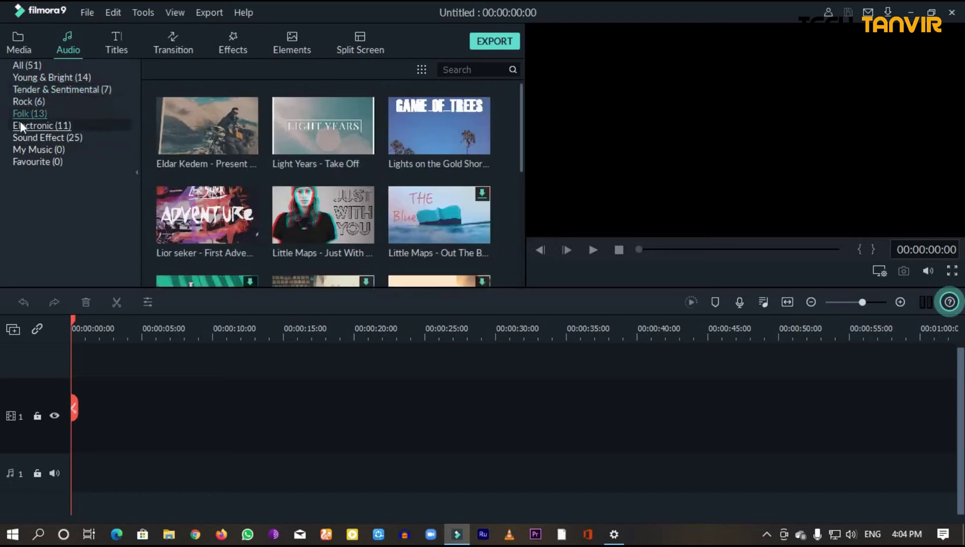
left_click(30, 125)
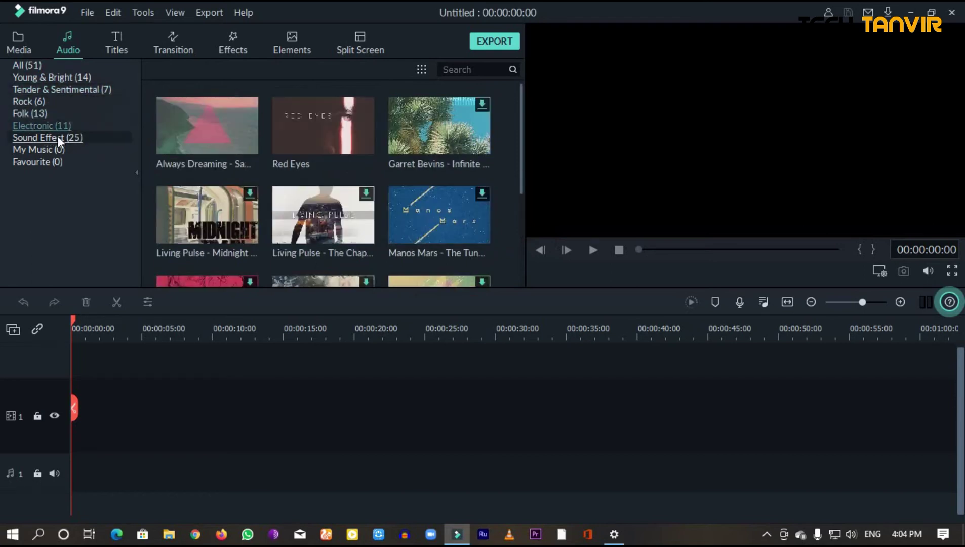
left_click(57, 136)
scroll(409, 182, "down", 10)
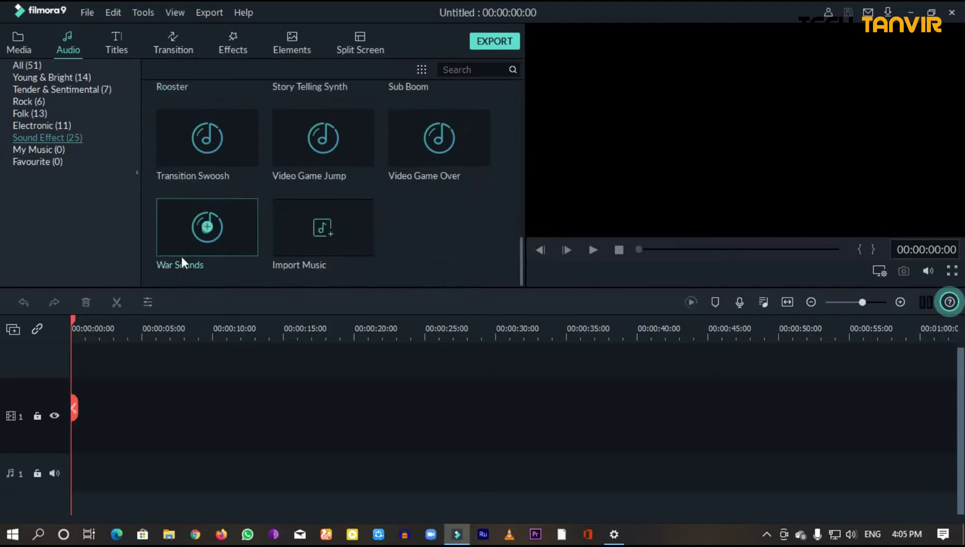
scroll(158, 213, "up", 8)
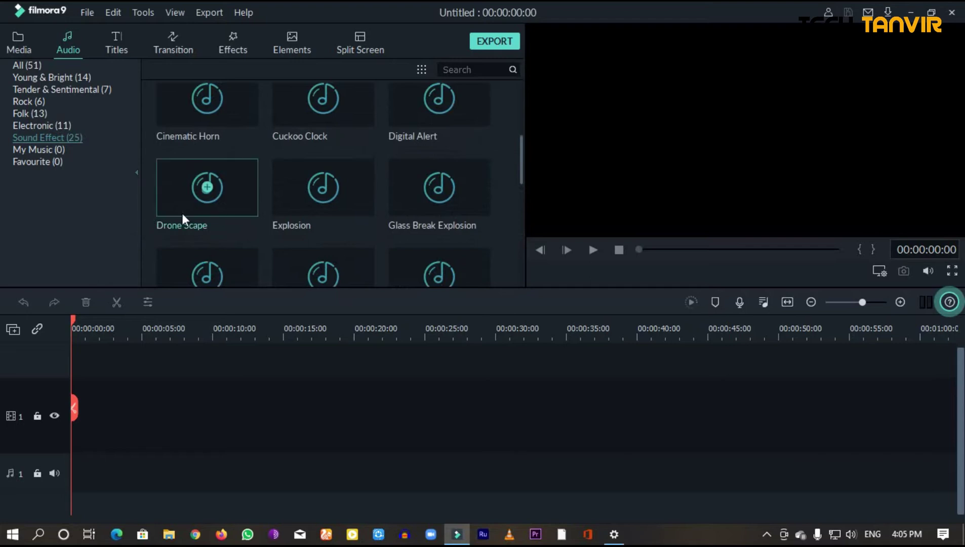
left_click(30, 64)
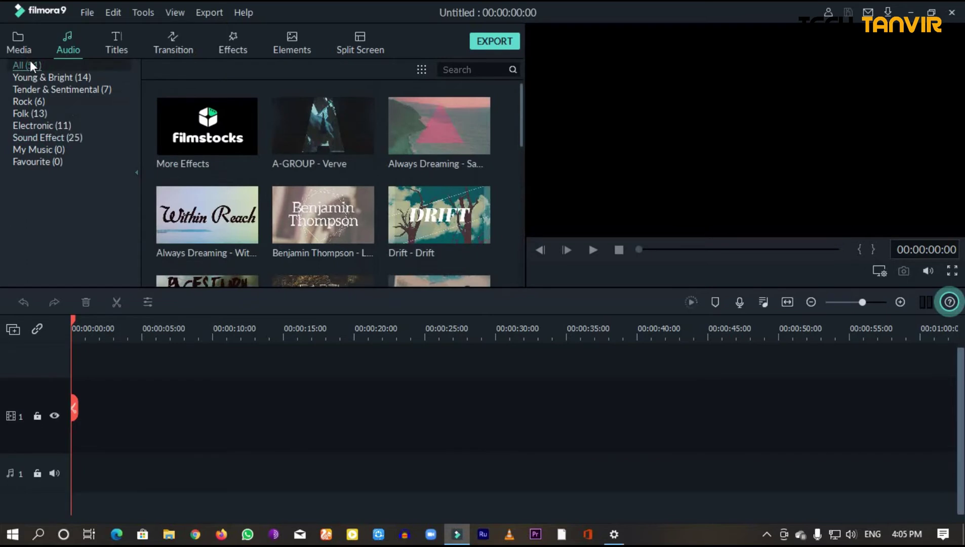
- Browse the full collection of title templates, from the credits through the lower thirds
left_click(121, 43)
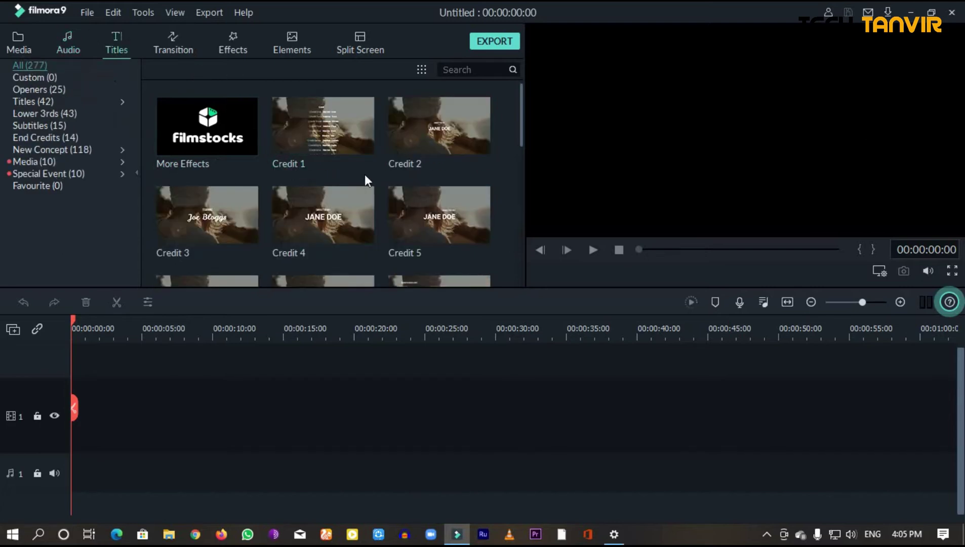
scroll(368, 174, "down", 5)
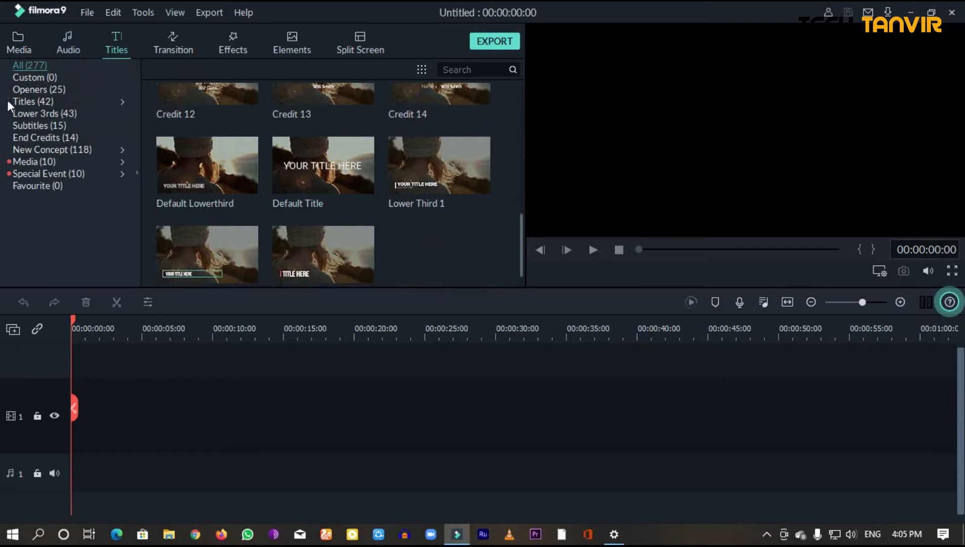
left_click(8, 66)
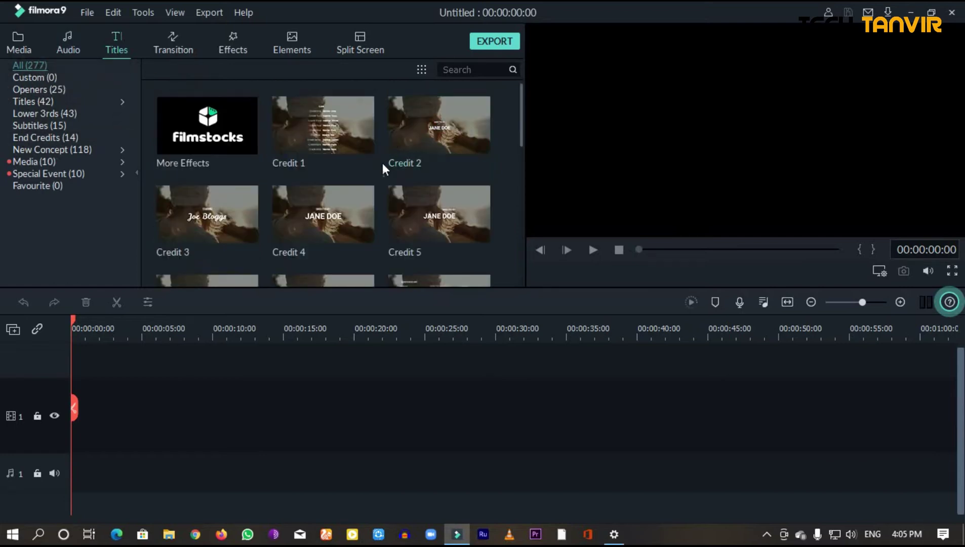
scroll(403, 179, "down", 8)
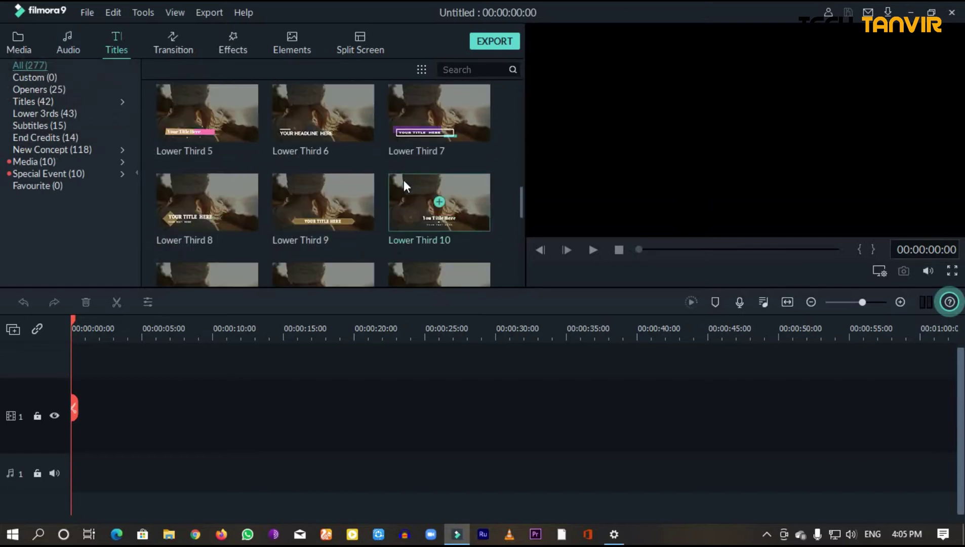
scroll(403, 179, "down", 3)
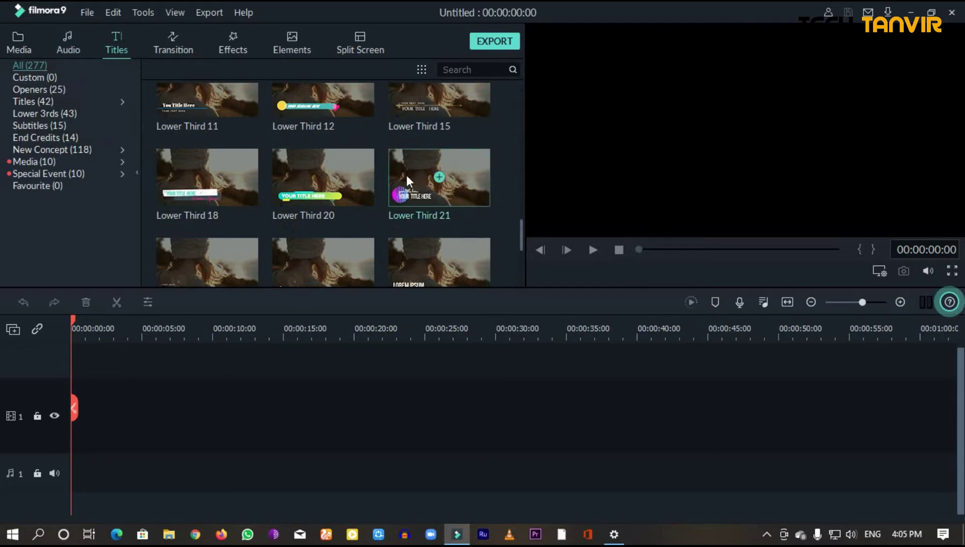
scroll(406, 175, "down", 3)
scroll(369, 209, "down", 5)
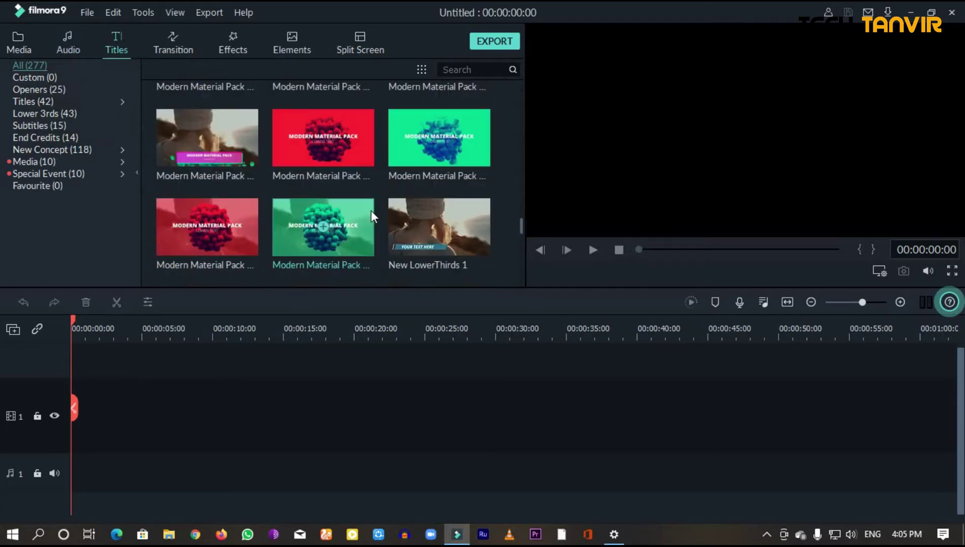
scroll(361, 224, "down", 6)
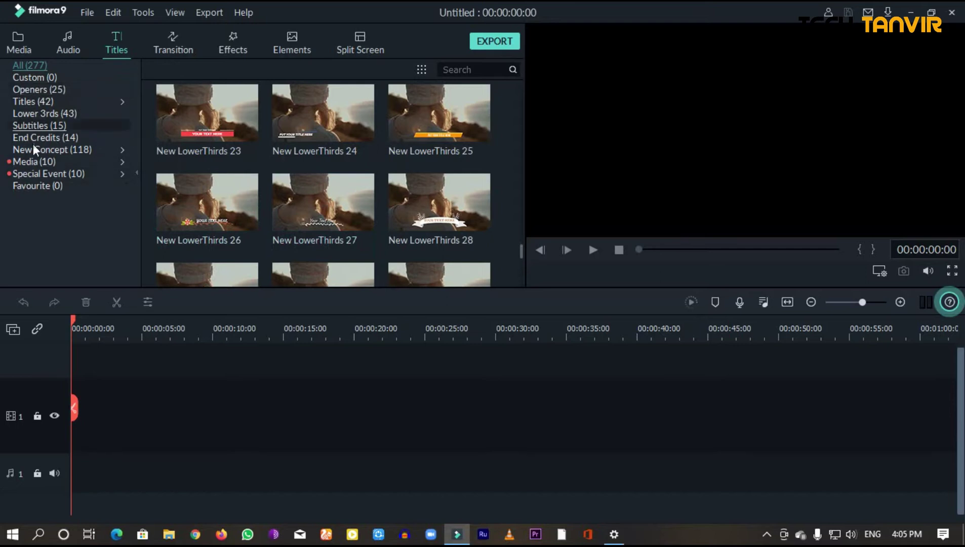
- Look through the Openers category of the title templates
left_click(34, 89)
scroll(344, 178, "down", 5)
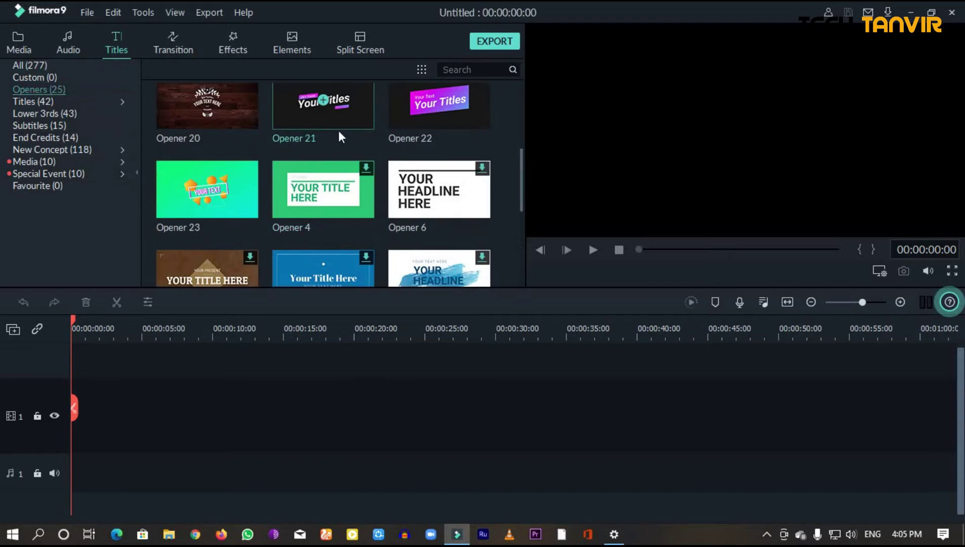
scroll(218, 225, "down", 4)
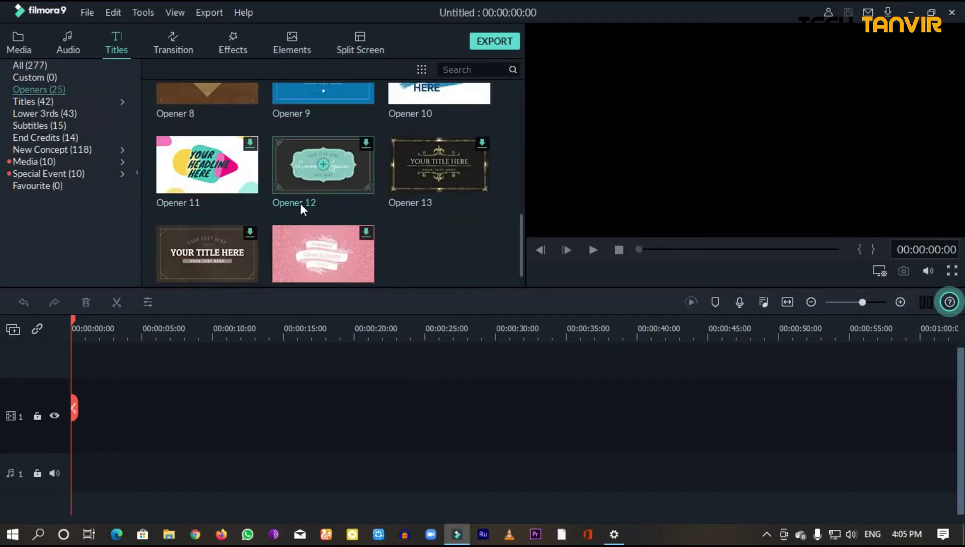
- Look through the remaining Openers templates and all templates in the Titles category
scroll(277, 232, "down", 1)
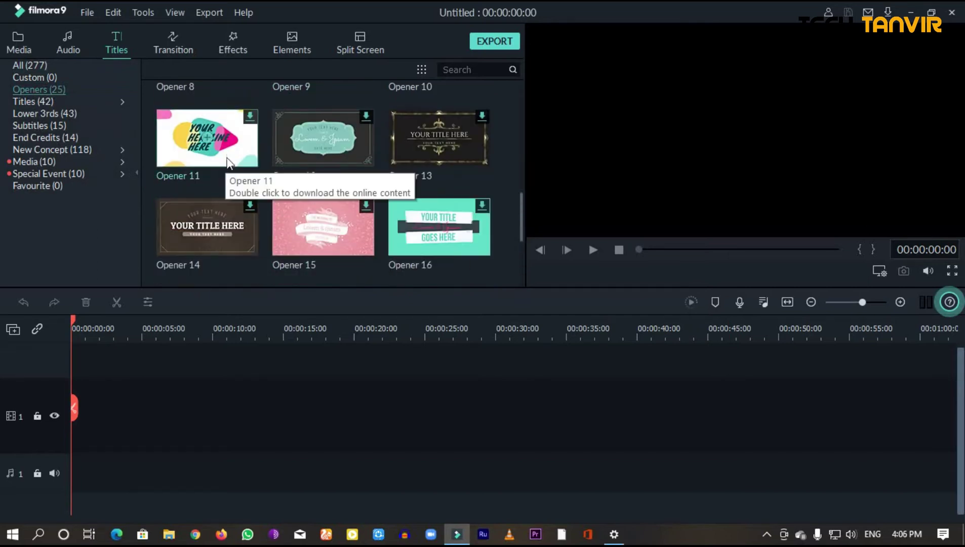
scroll(227, 161, "down", 3)
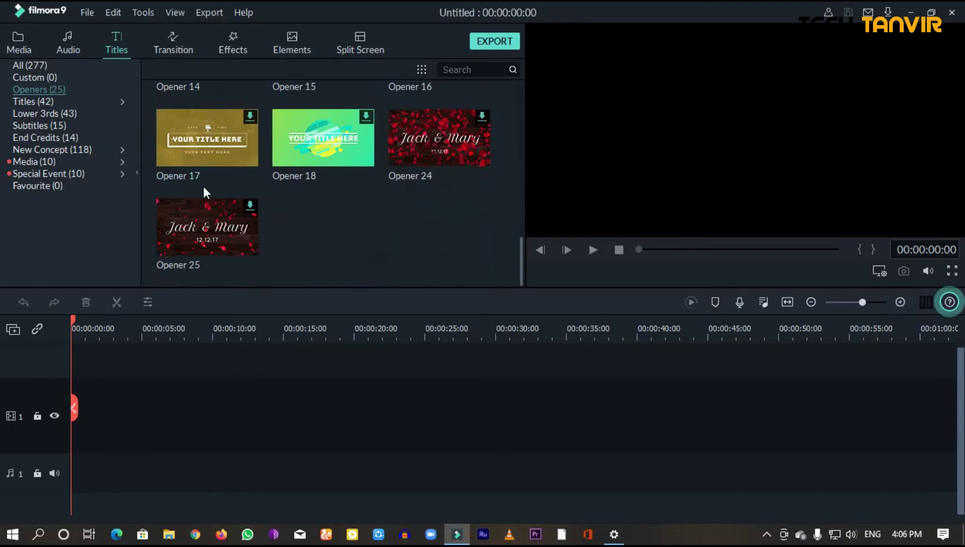
left_click(51, 103)
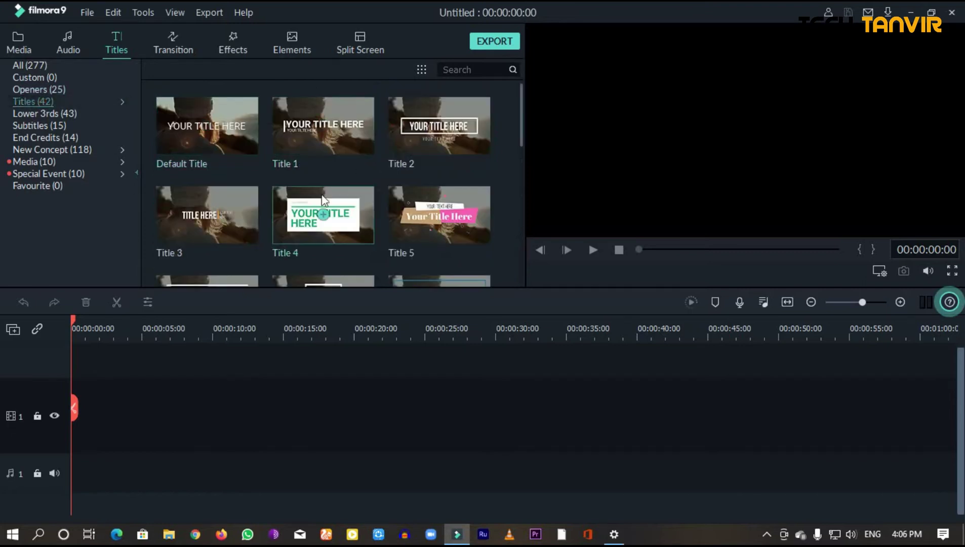
scroll(363, 233, "down", 3)
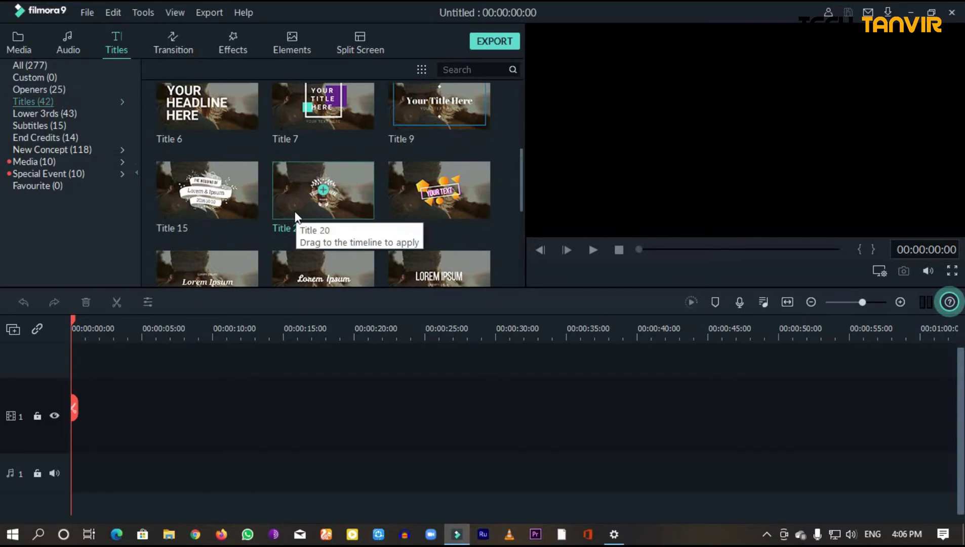
scroll(302, 221, "down", 5)
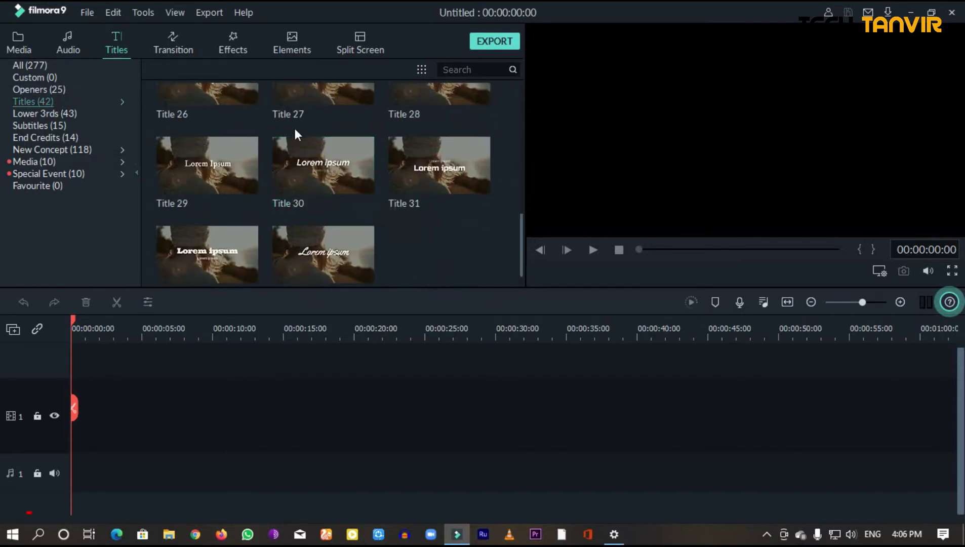
scroll(216, 190, "down", 4)
- View the Lower 3rds category and preview several templates in the Subtitles category, including Subtitle 5, Subtitle 3 and Subtitle 12
left_click(57, 116)
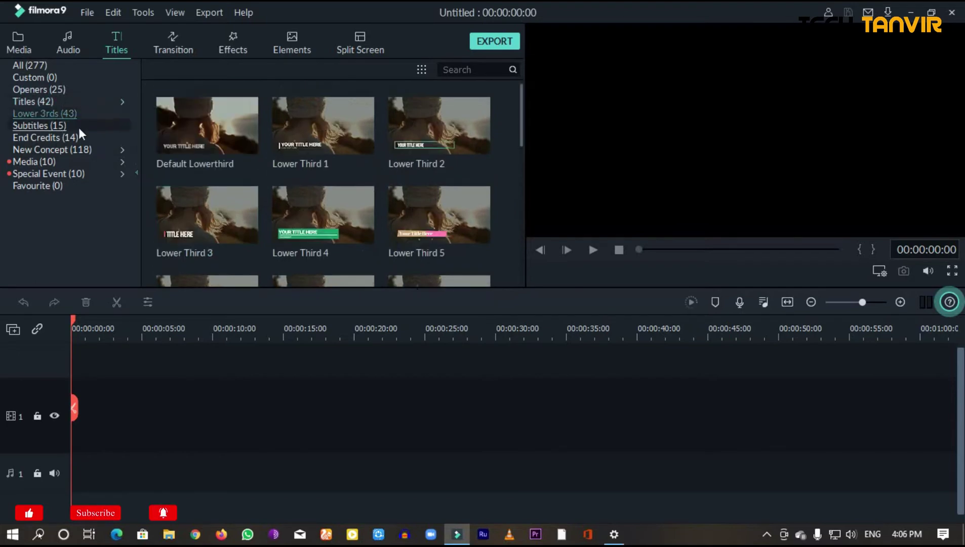
left_click(26, 121)
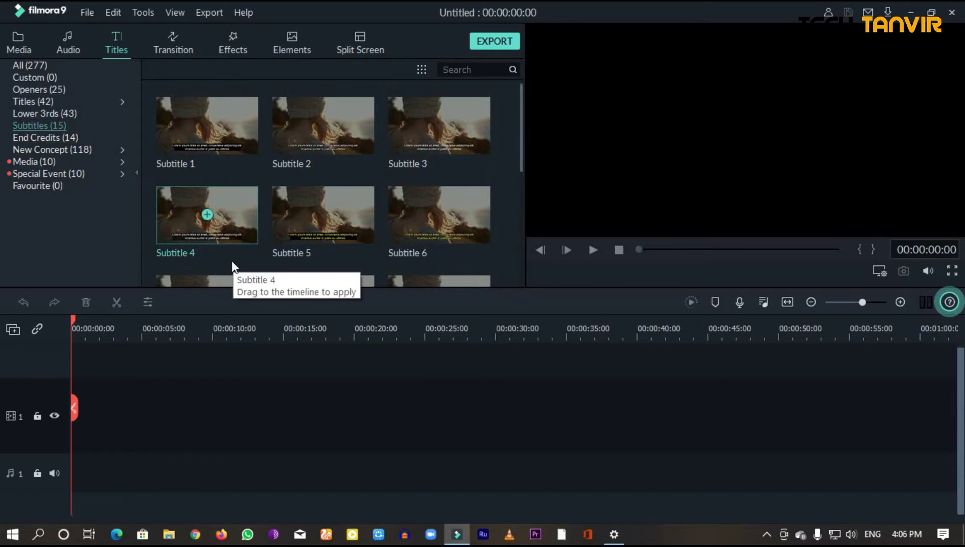
left_click(315, 236)
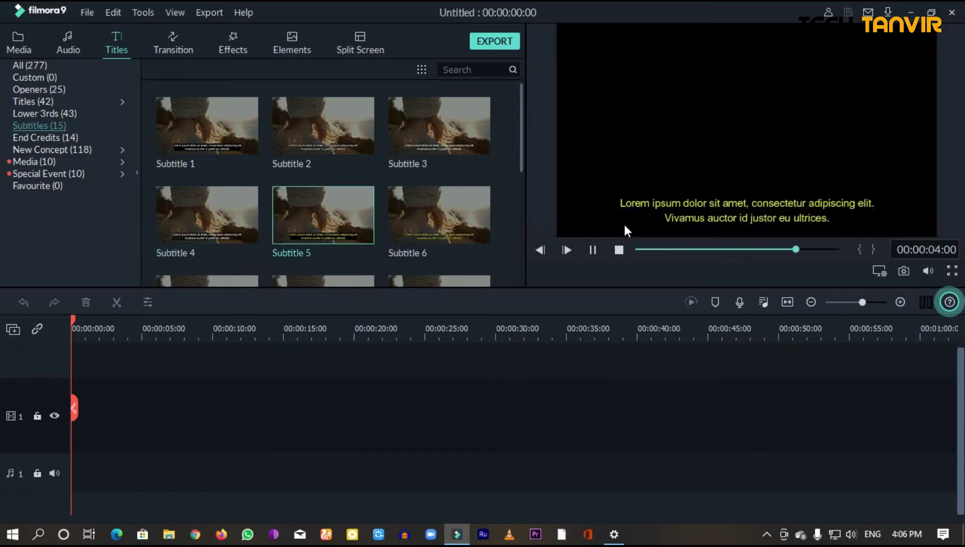
left_click(393, 123)
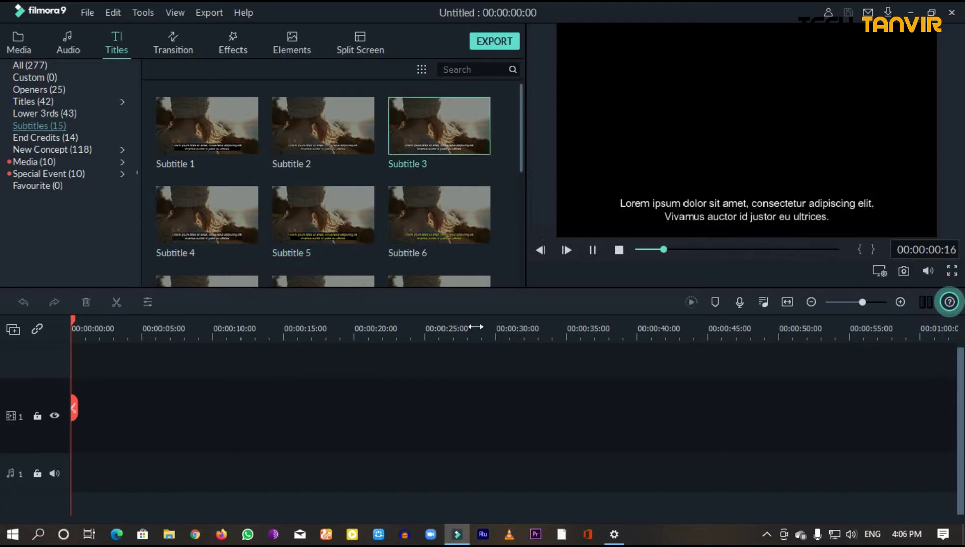
scroll(392, 240, "down", 5)
left_click(311, 226)
left_click(452, 253)
left_click(330, 163)
left_click(401, 163)
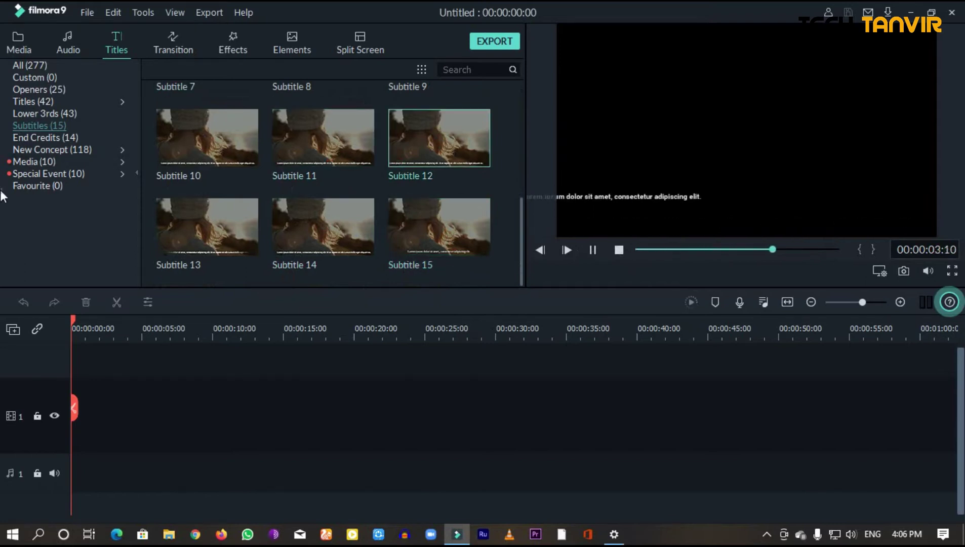
- Browse the End Credits category and preview the Credit 8, Credit 11, Credit 12 and Credit 9 templates
left_click(32, 141)
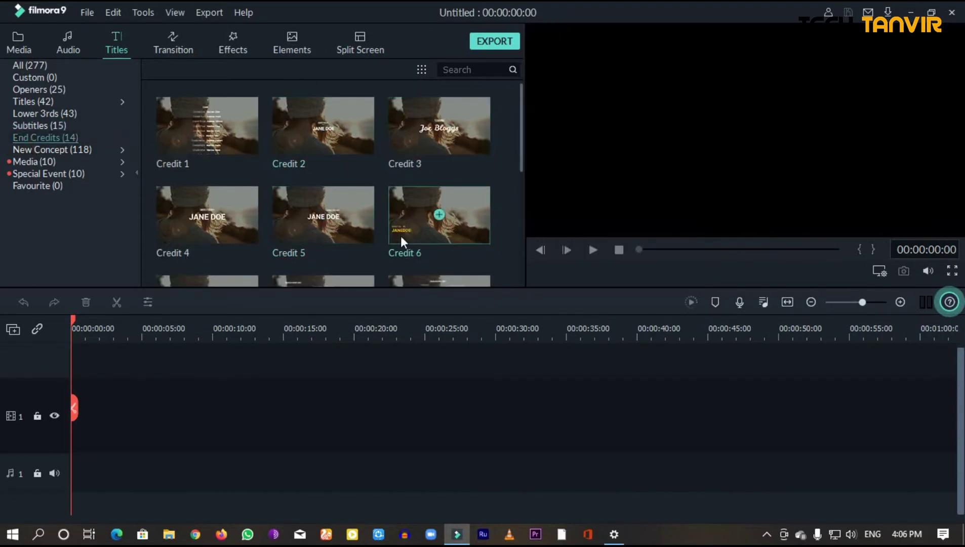
scroll(203, 243, "down", 3)
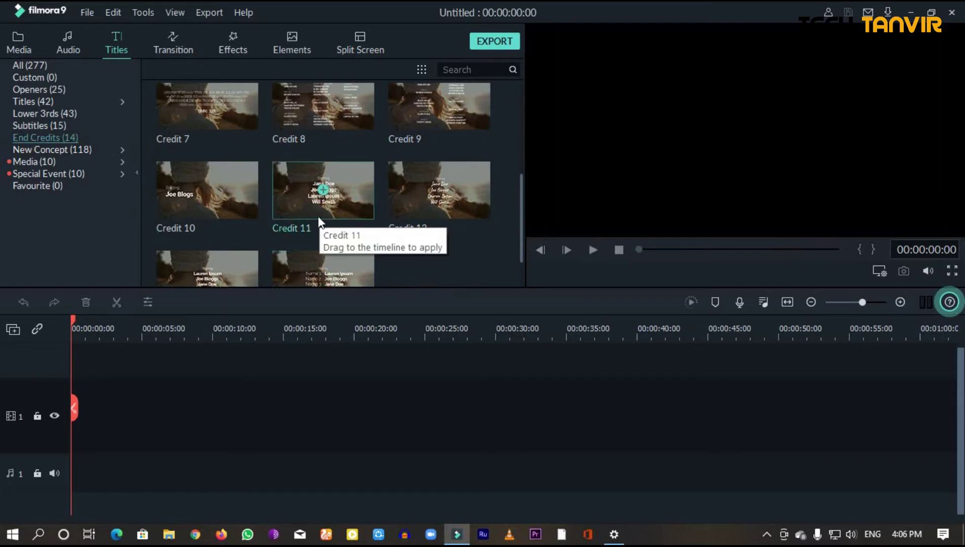
scroll(266, 161, "up", 3)
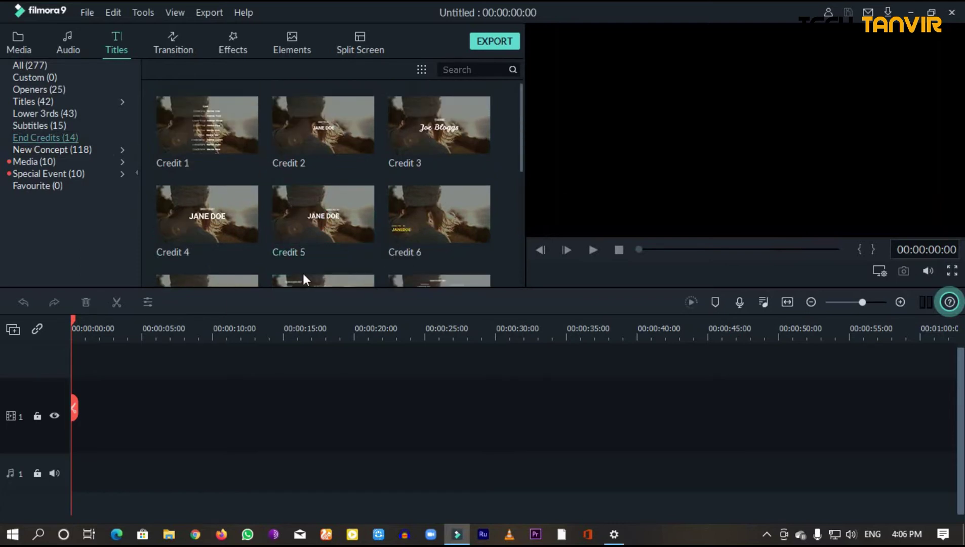
scroll(273, 203, "down", 3)
left_click(288, 117)
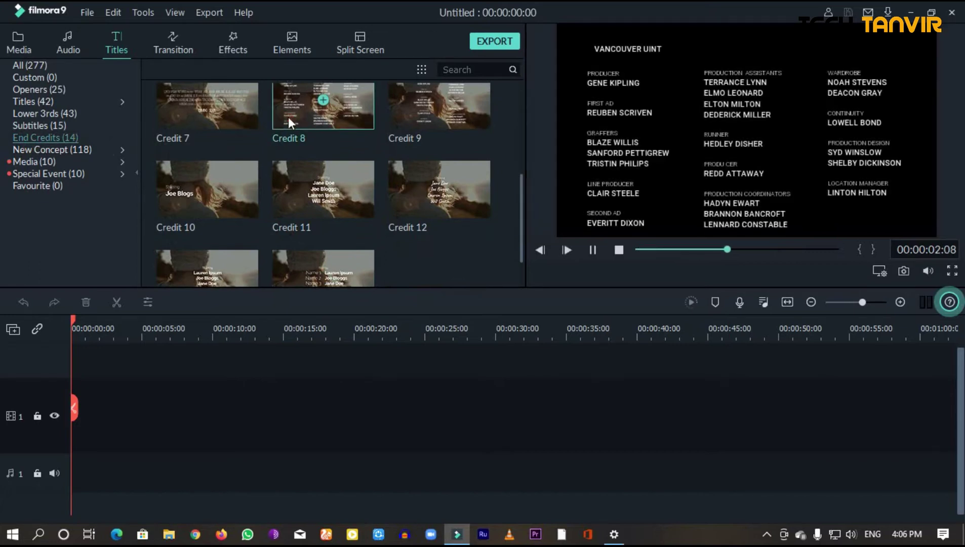
left_click(370, 194)
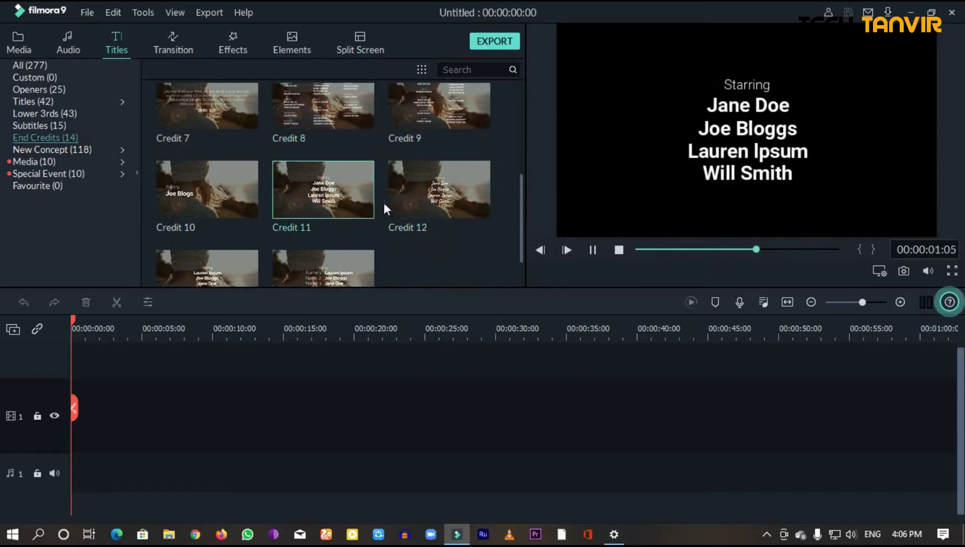
left_click(418, 211)
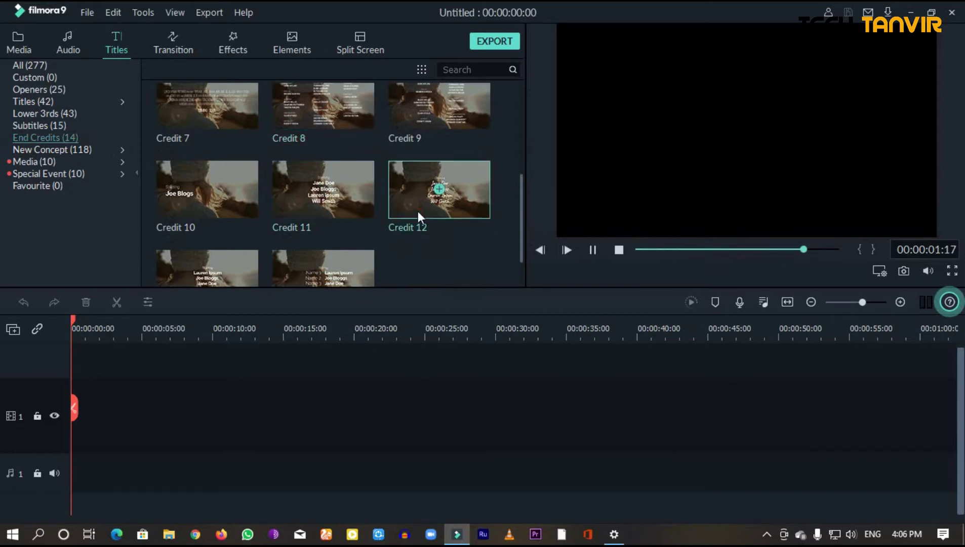
left_click(409, 114)
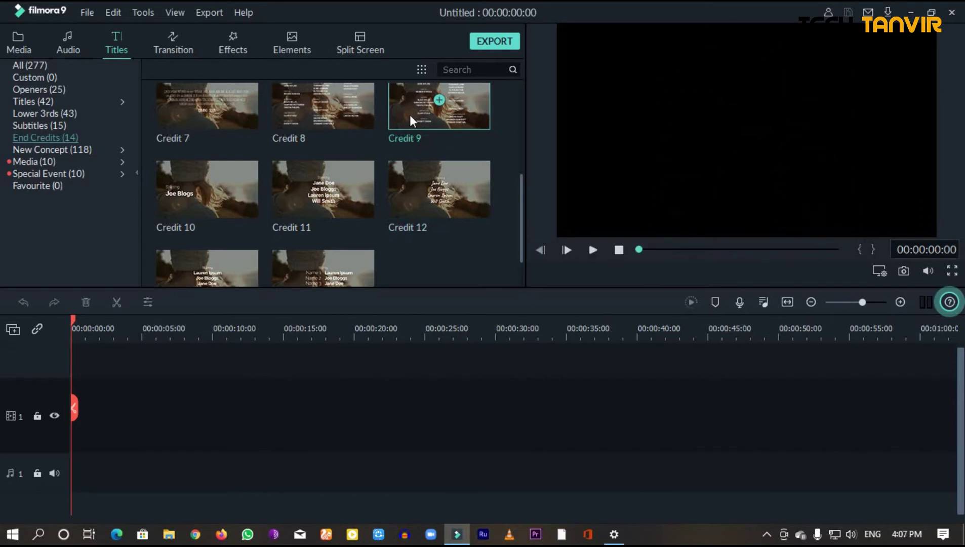
- Browse the New Concept title templates, from the new lower thirds through the openers to the new titles
left_click(54, 147)
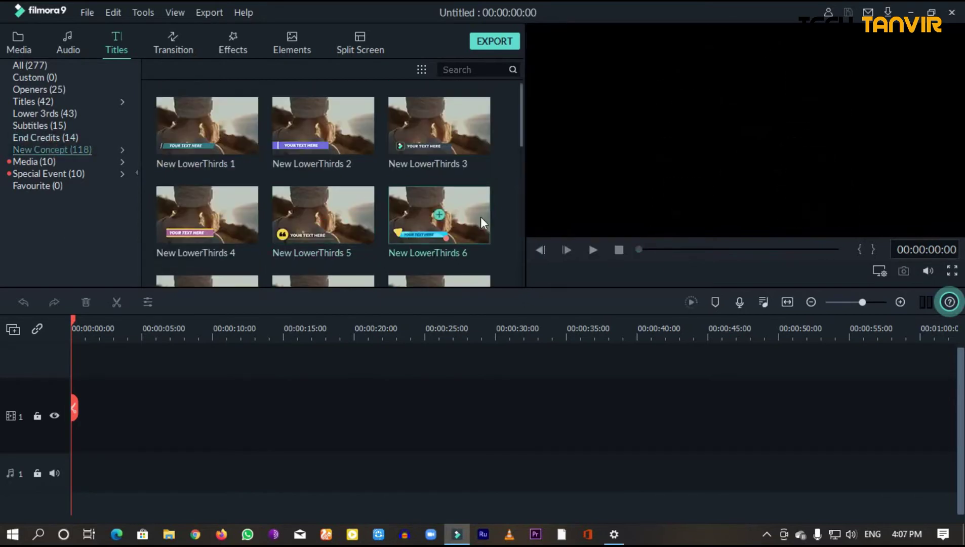
scroll(202, 179, "down", 5)
scroll(202, 179, "down", 8)
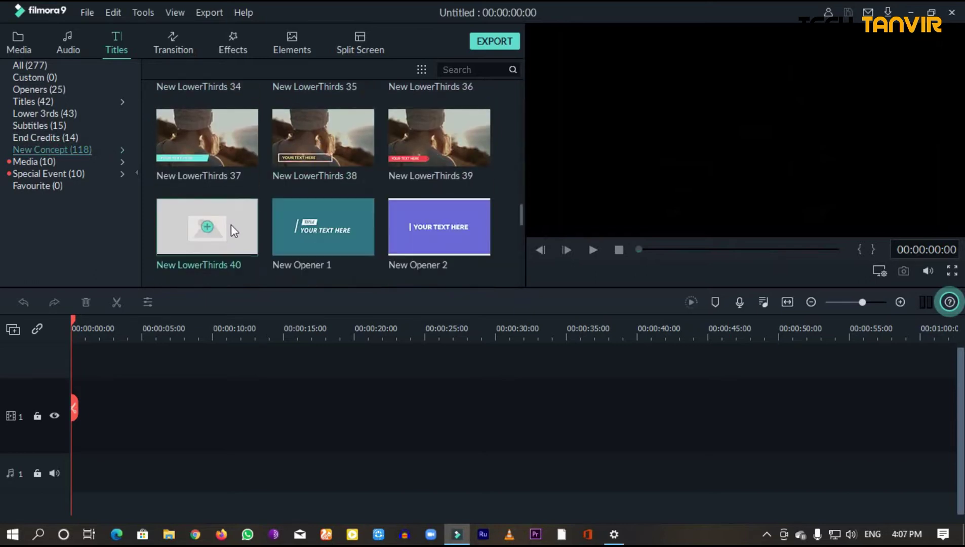
scroll(304, 228, "down", 4)
scroll(259, 226, "down", 10)
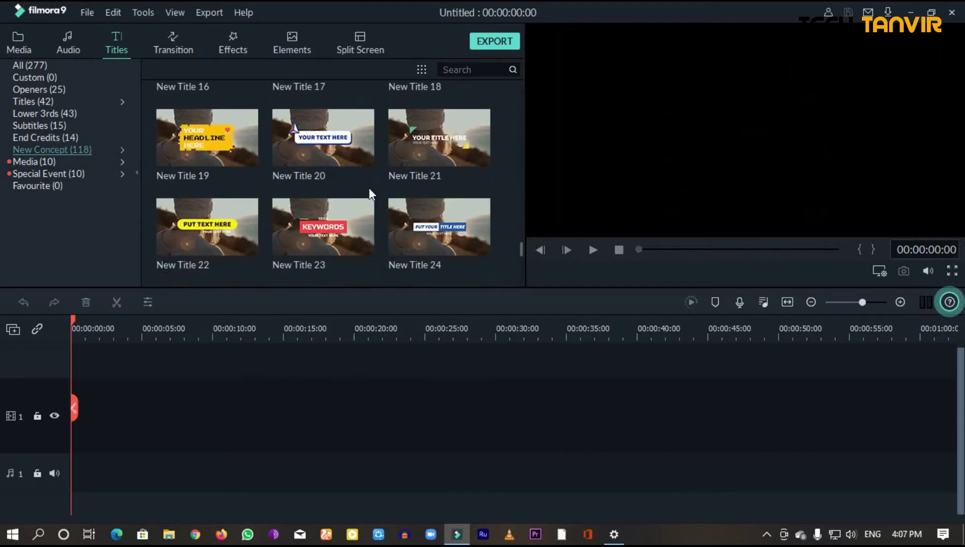
scroll(274, 228, "down", 5)
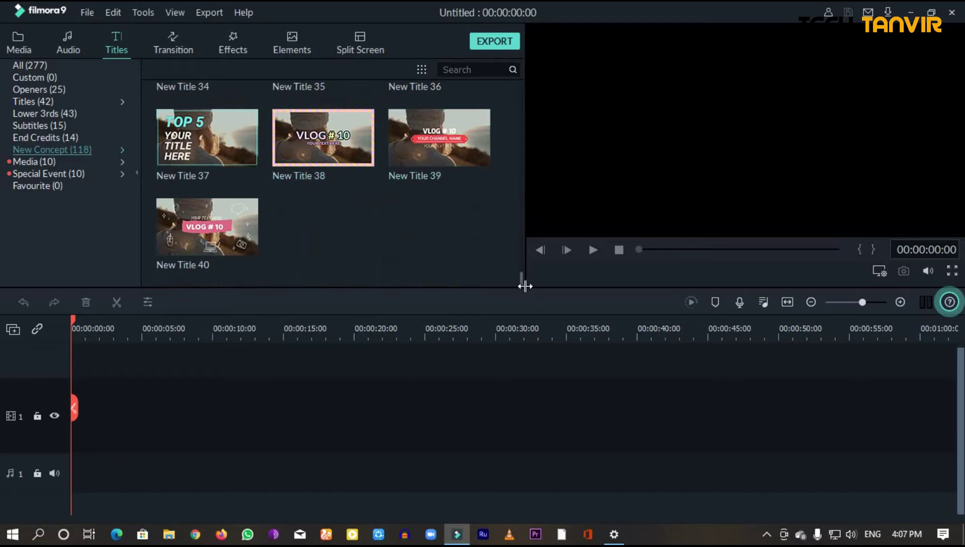
mouse_move(521, 280)
left_mouse_down()
mouse_move(520, 267)
mouse_move(509, 278)
left_mouse_up()
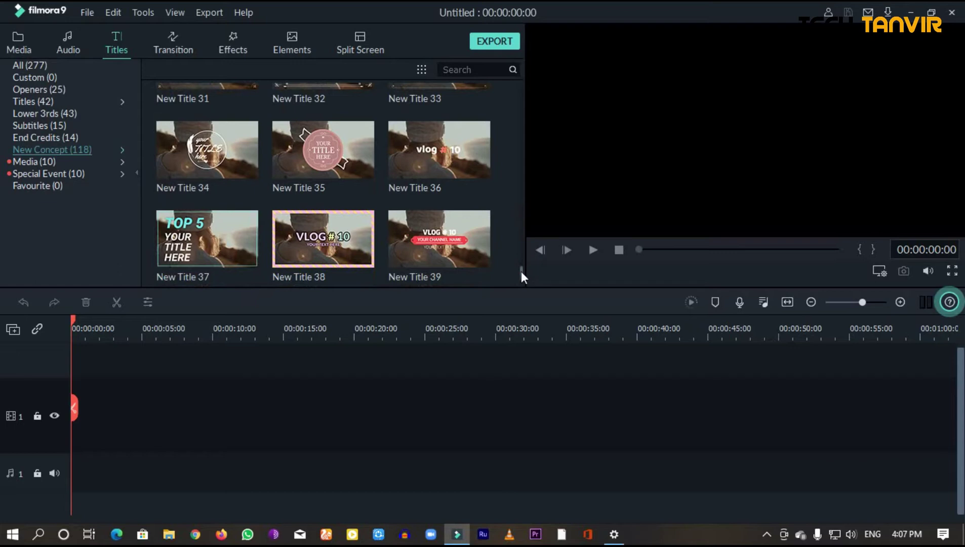
scroll(520, 272, "down", 1)
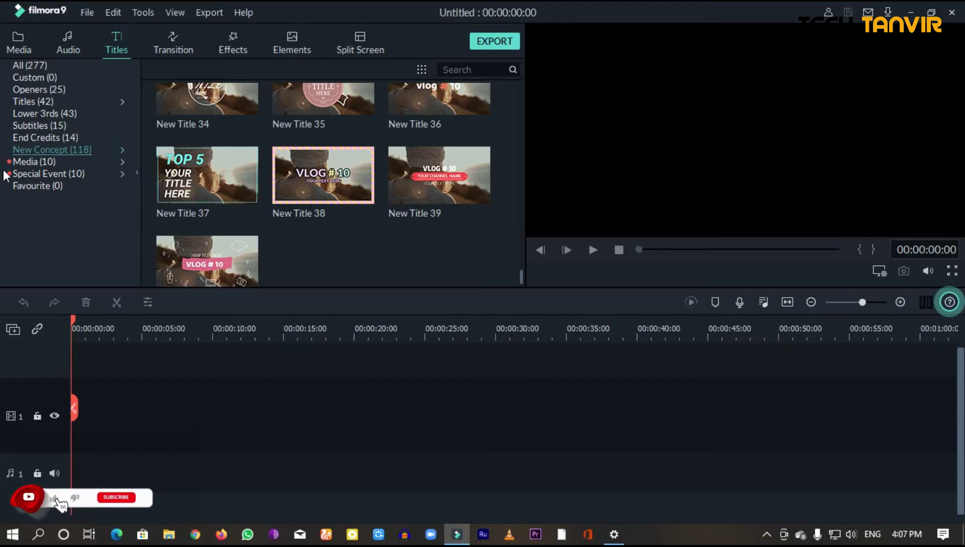
- Look through the Media category of the title templates and preview the second Modern Material Pack title
left_click(51, 161)
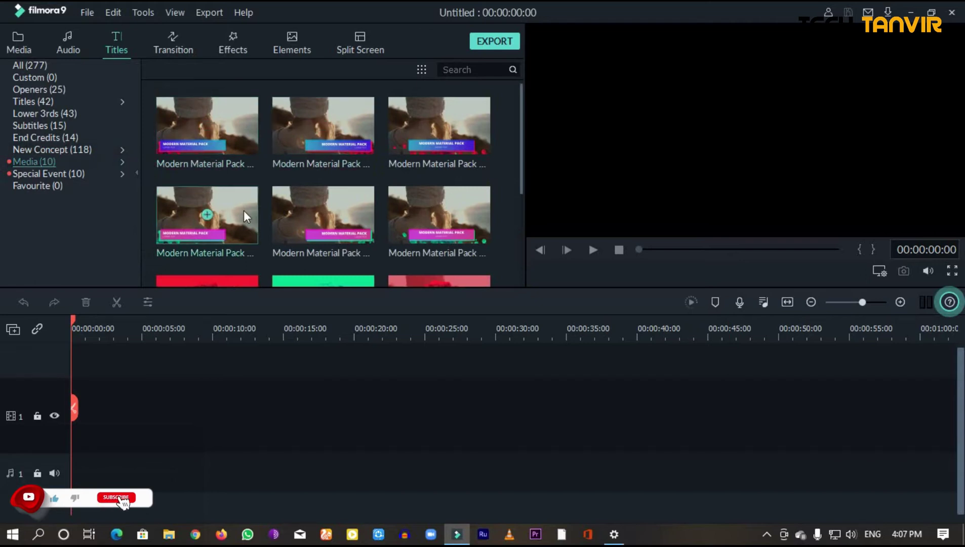
left_click(354, 155)
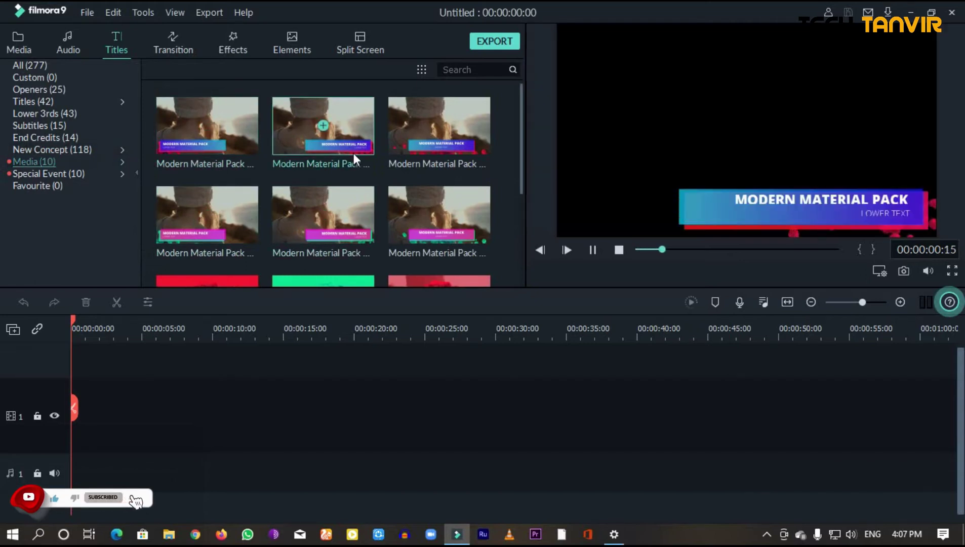
left_click_drag(523, 158, 516, 233)
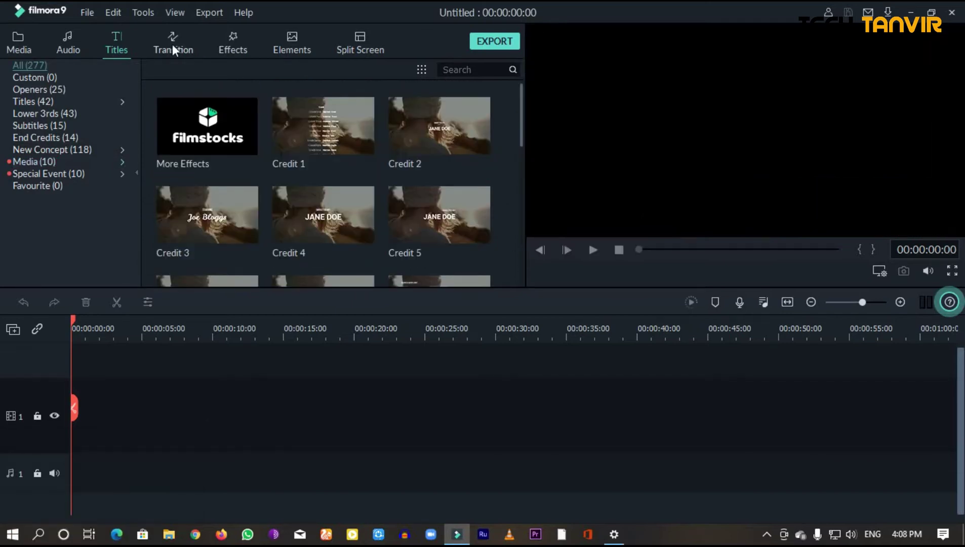
- Open the transition library and preview the Blurry Cross 3 and Cross Roll 1 transitions
left_click(172, 43)
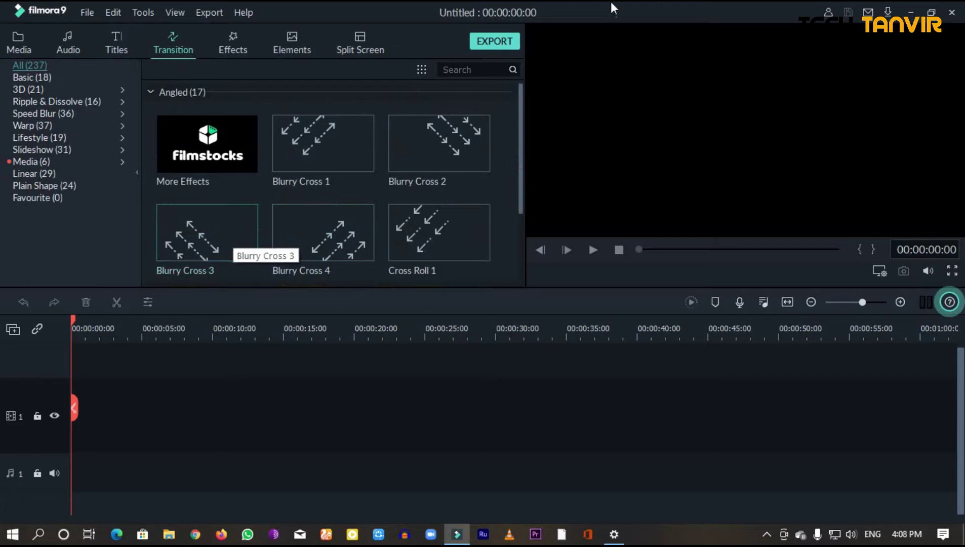
left_click(231, 228)
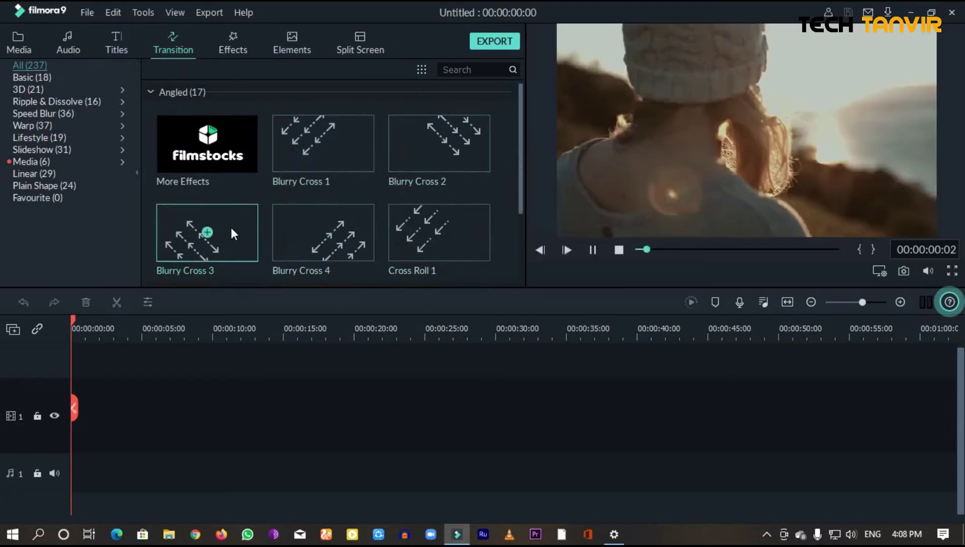
left_click(478, 245)
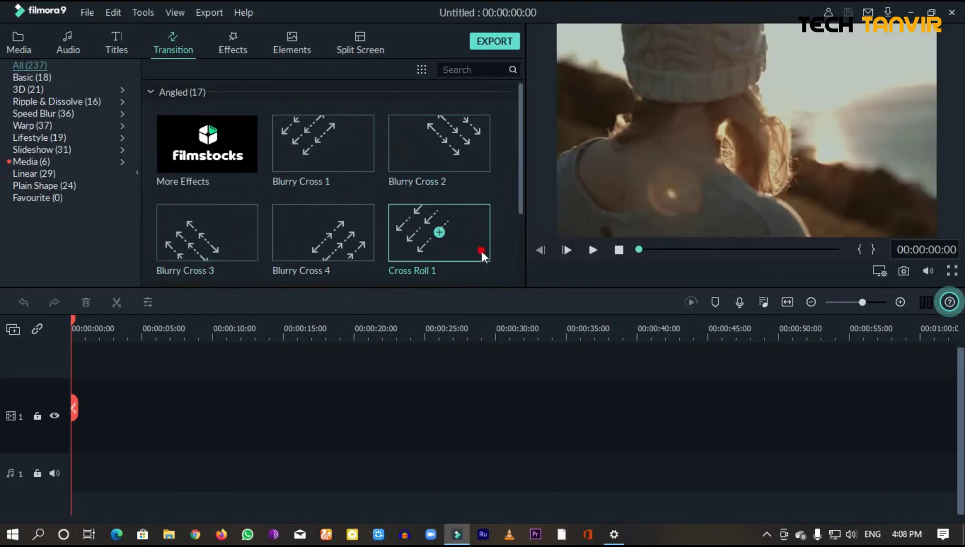
- Browse the list of all transitions from the Angled group through to the Linear group
scroll(486, 198, "down", 3)
scroll(489, 198, "down", 3)
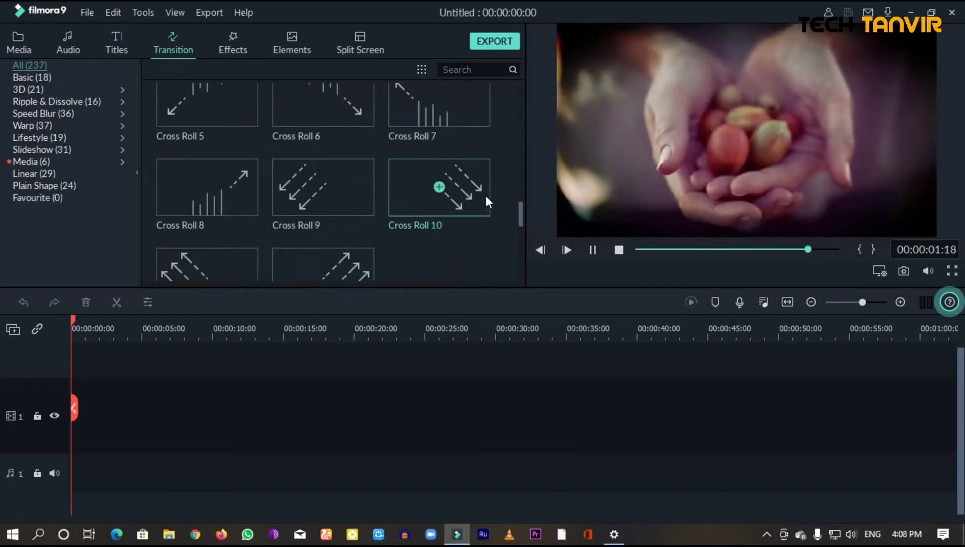
scroll(283, 175, "down", 3)
scroll(288, 177, "down", 3)
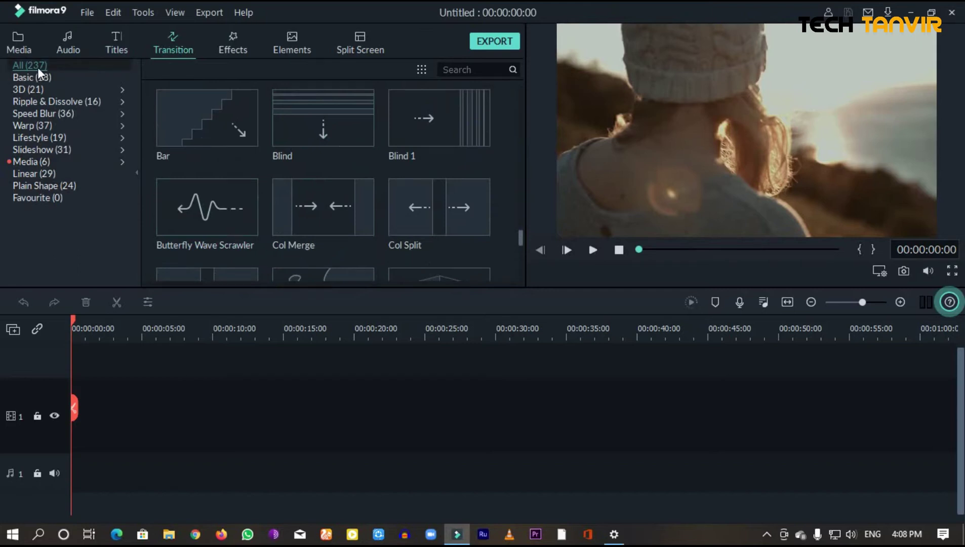
scroll(353, 205, "down", 3)
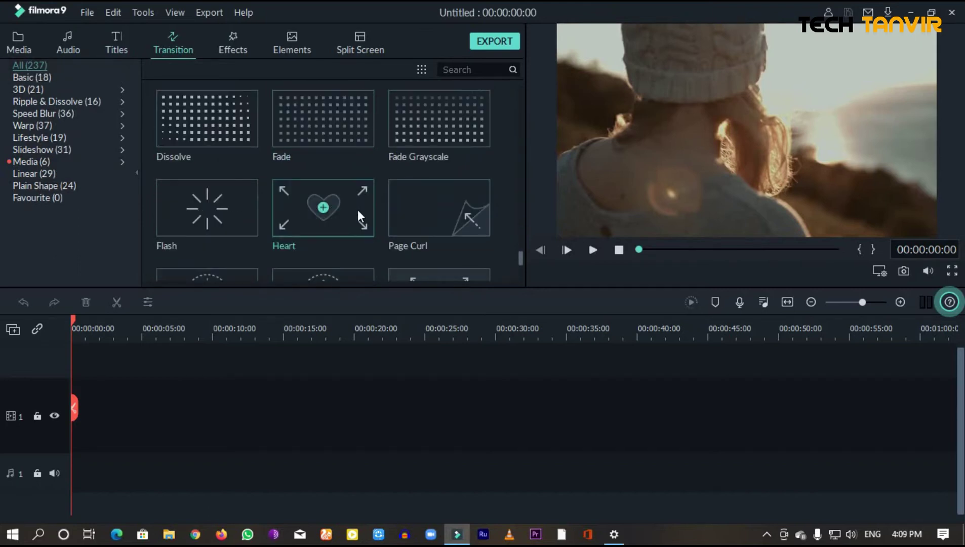
scroll(358, 212, "down", 10)
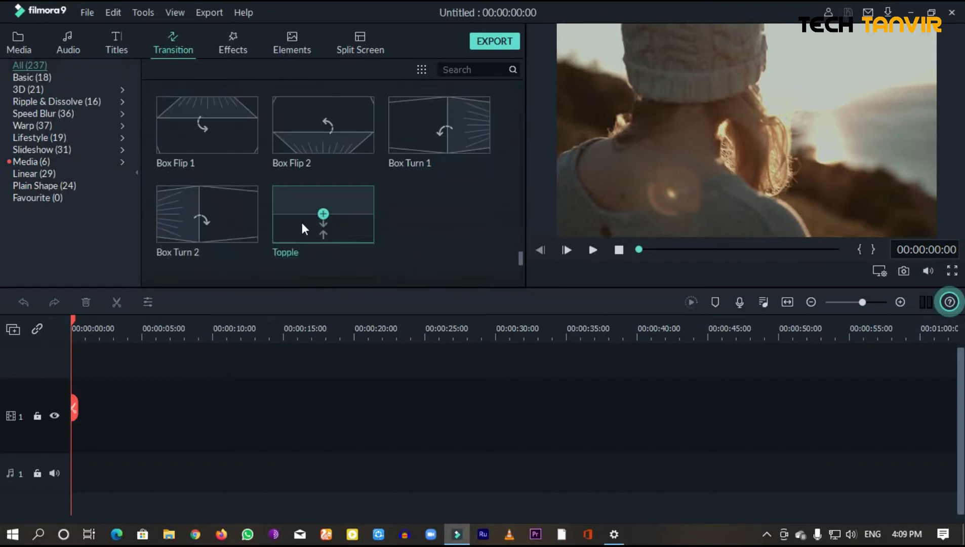
scroll(303, 228, "down", 15)
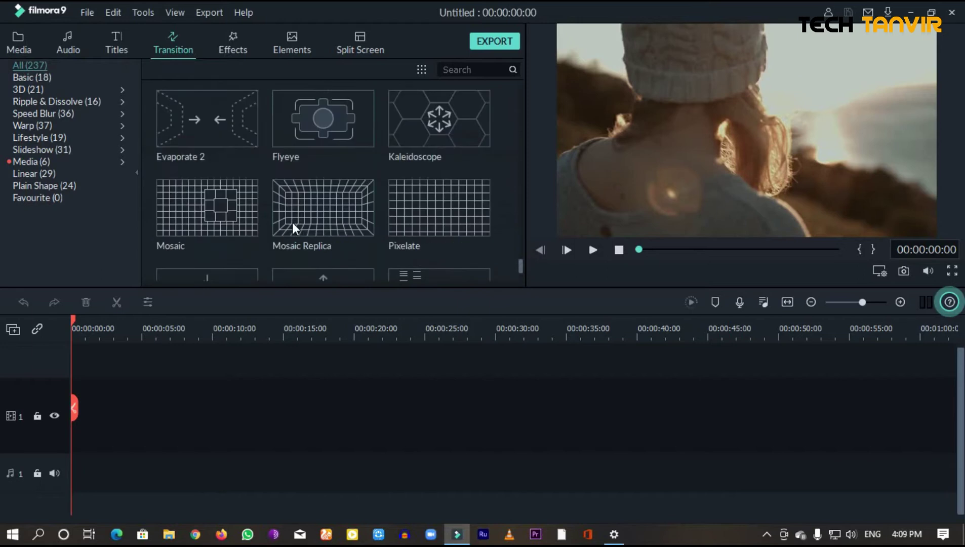
scroll(297, 216, "down", 3)
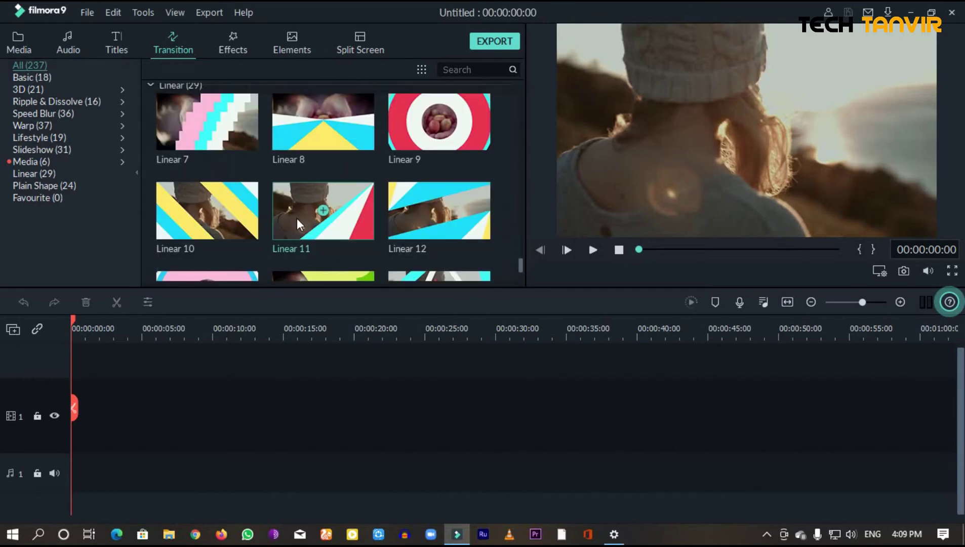
- Preview the Linear 7 and Linear 9 transitions, and browse on through the list to the Whirl transitions
left_click(236, 142)
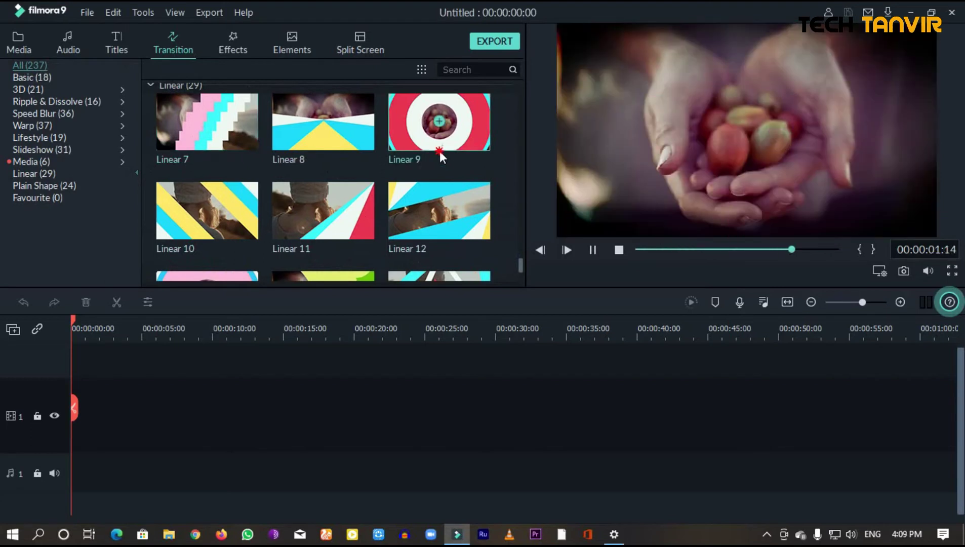
left_click(439, 148)
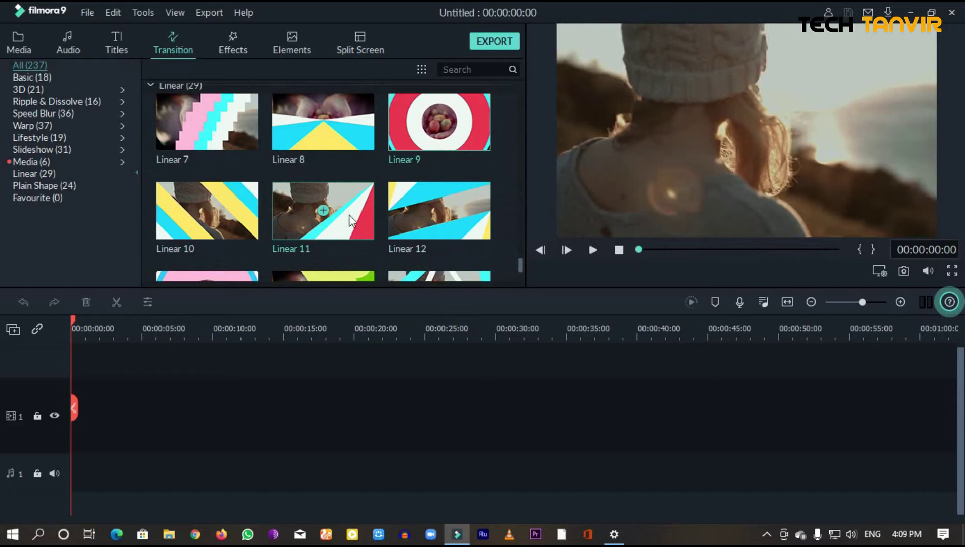
scroll(460, 249, "down", 5)
scroll(461, 249, "down", 10)
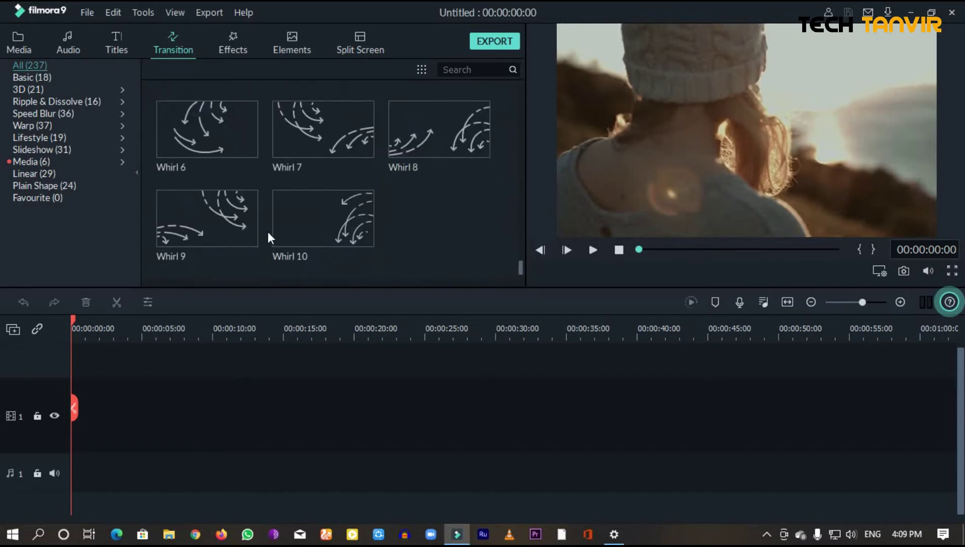
- Look through the transition categories from Basic through Ripple & Dissolve, Warp and Media to Plain Shape
left_click(40, 78)
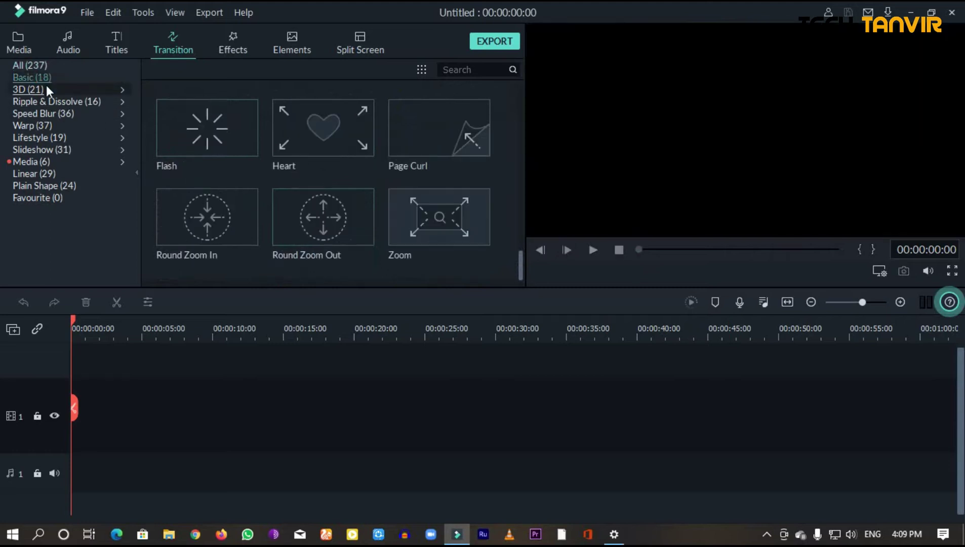
left_click(27, 103)
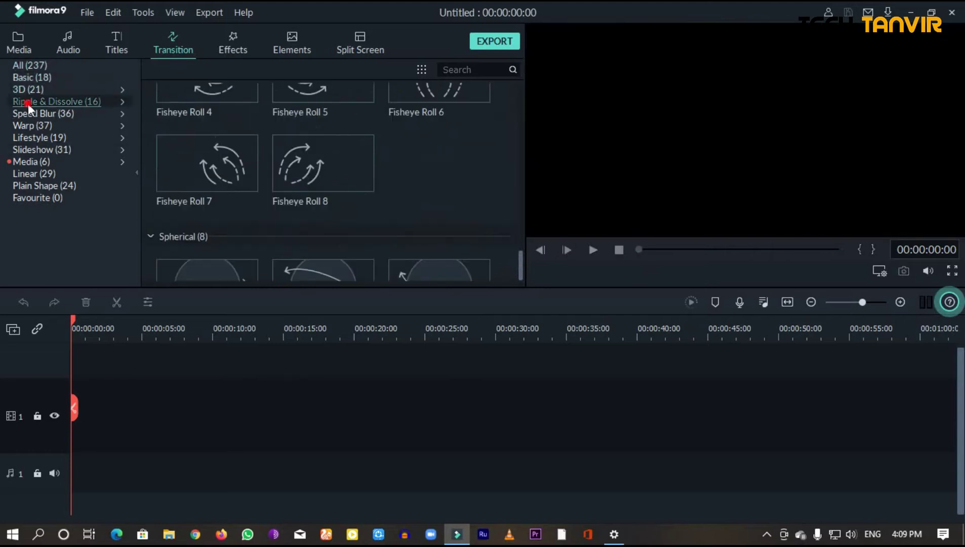
left_click(30, 114)
left_click(31, 125)
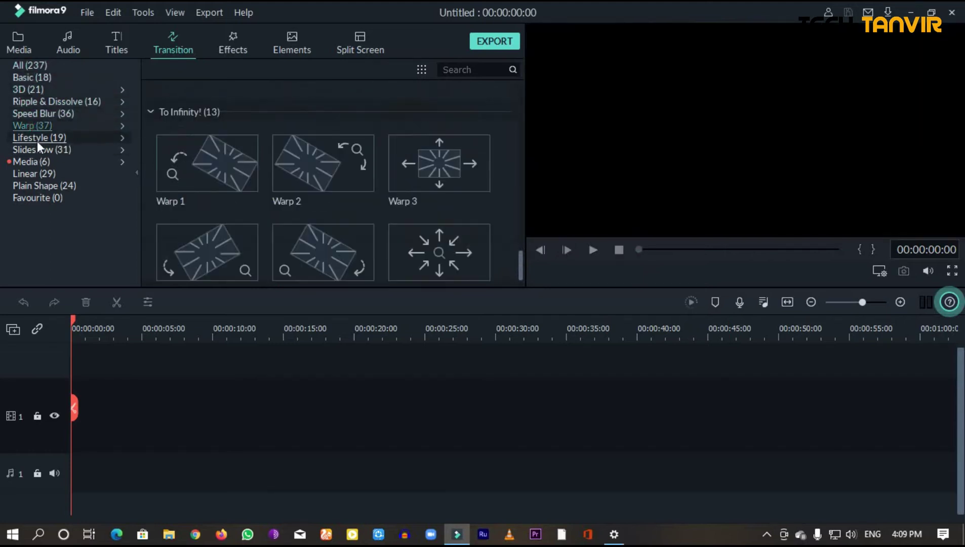
left_click(32, 137)
left_click(46, 151)
left_click(43, 160)
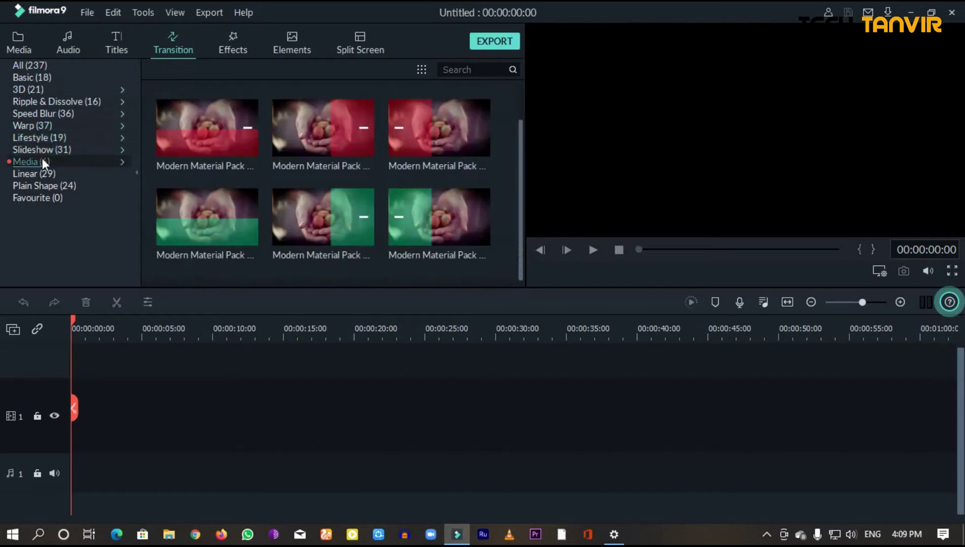
left_click(55, 173)
left_click(64, 187)
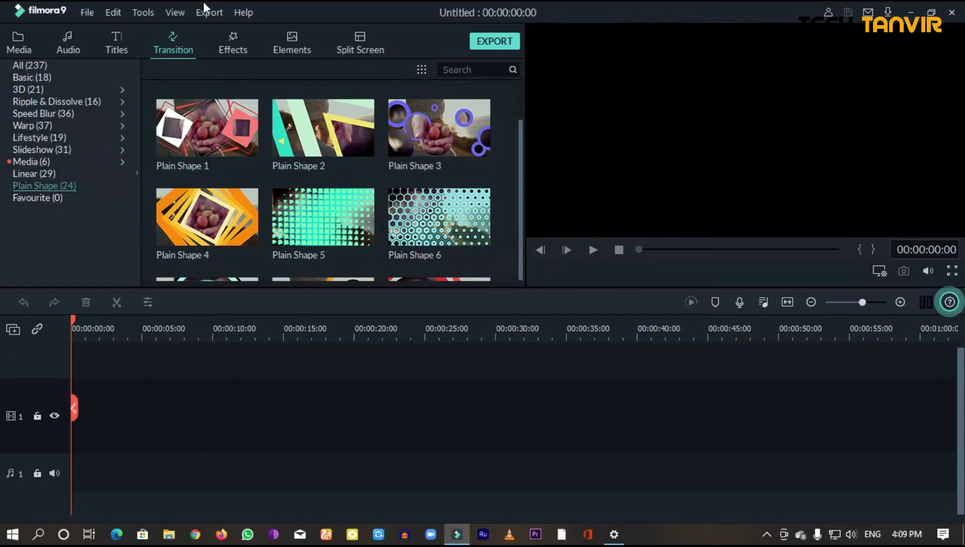
- Open the effects library and preview the 007 Series, 90's Viewfinder and Aibao effects
left_click(227, 40)
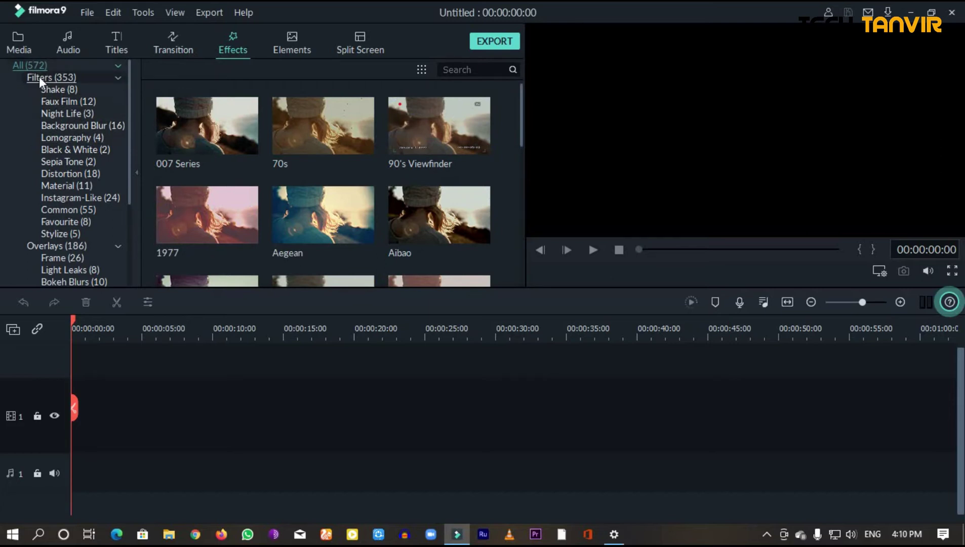
left_click(203, 153)
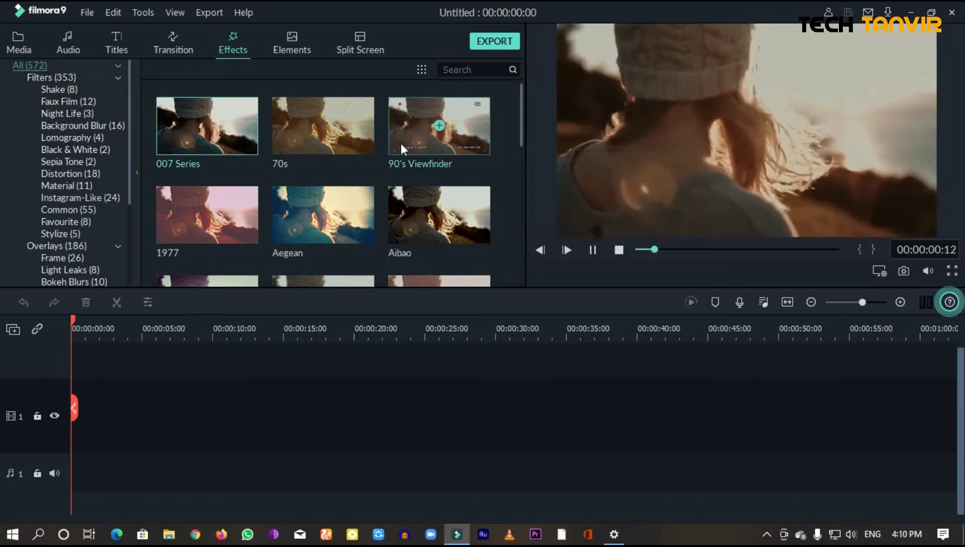
left_click(458, 151)
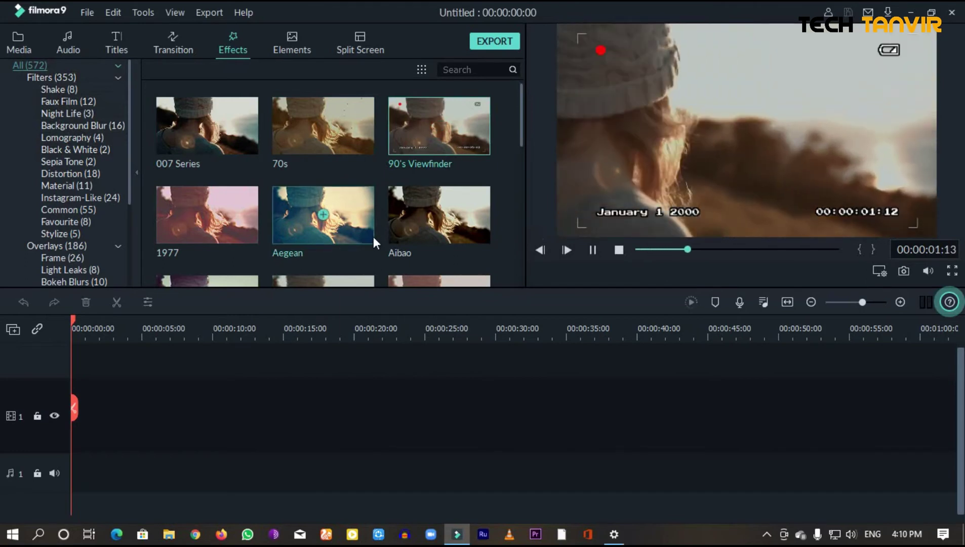
left_click(442, 132)
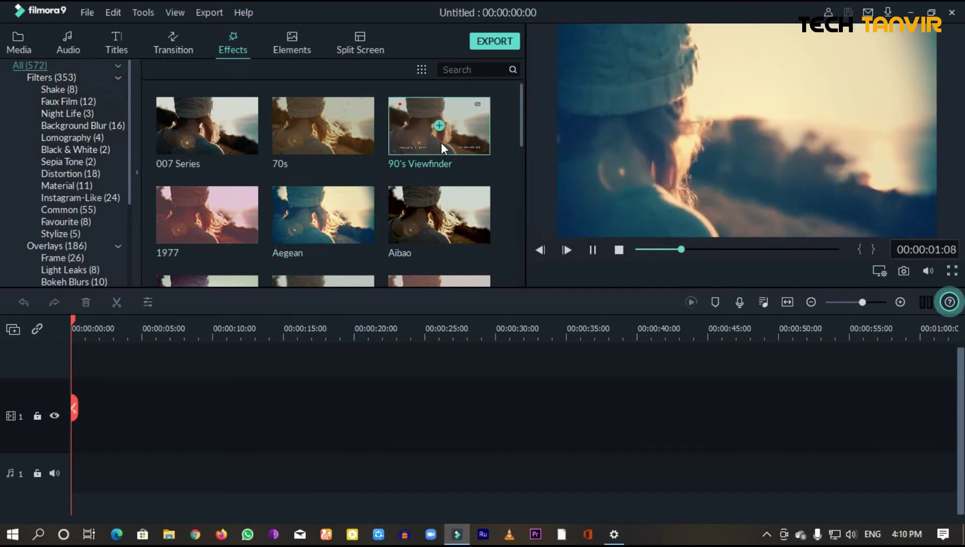
left_click(455, 236)
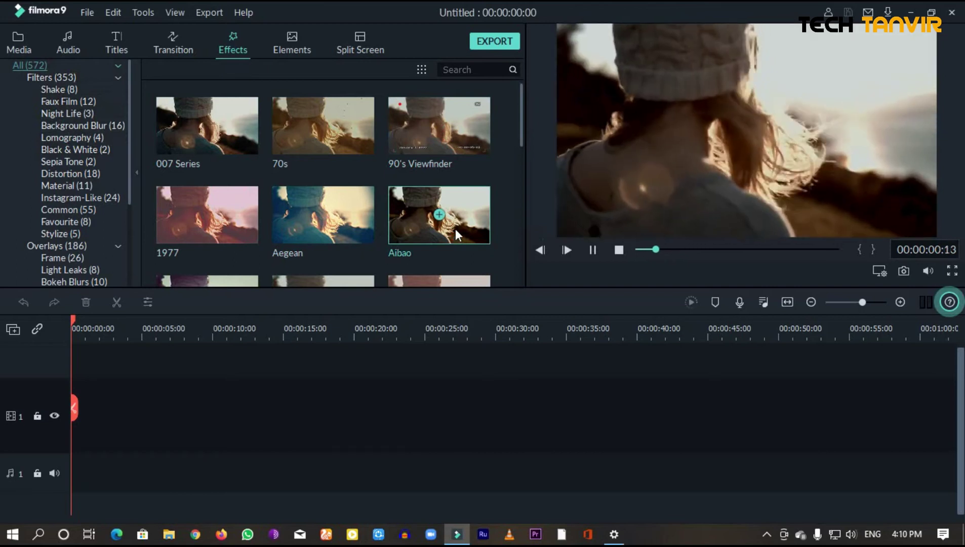
- Browse further down the list of all effects and play the preview of the Bad TV Signal effect
left_click_drag(521, 142, 520, 157)
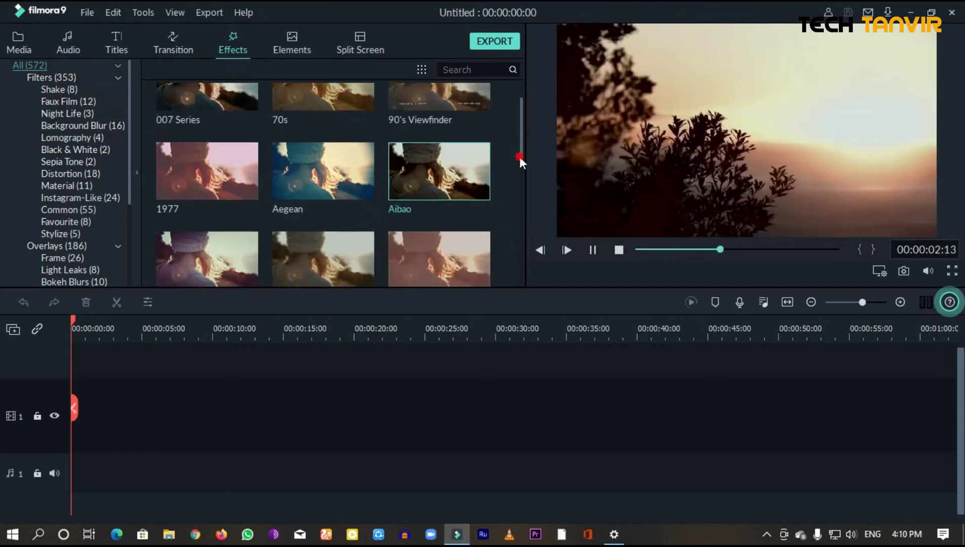
scroll(371, 222, "down", 3)
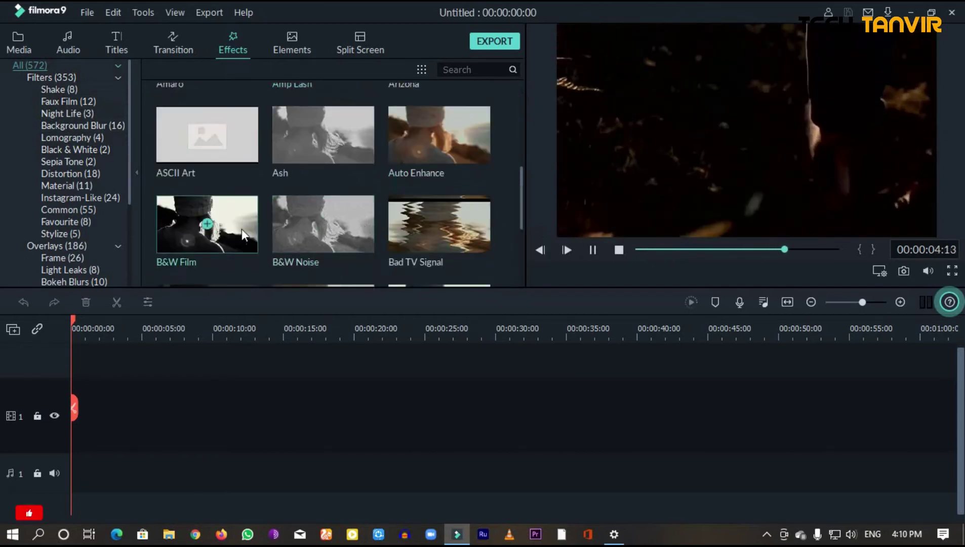
left_click(464, 244)
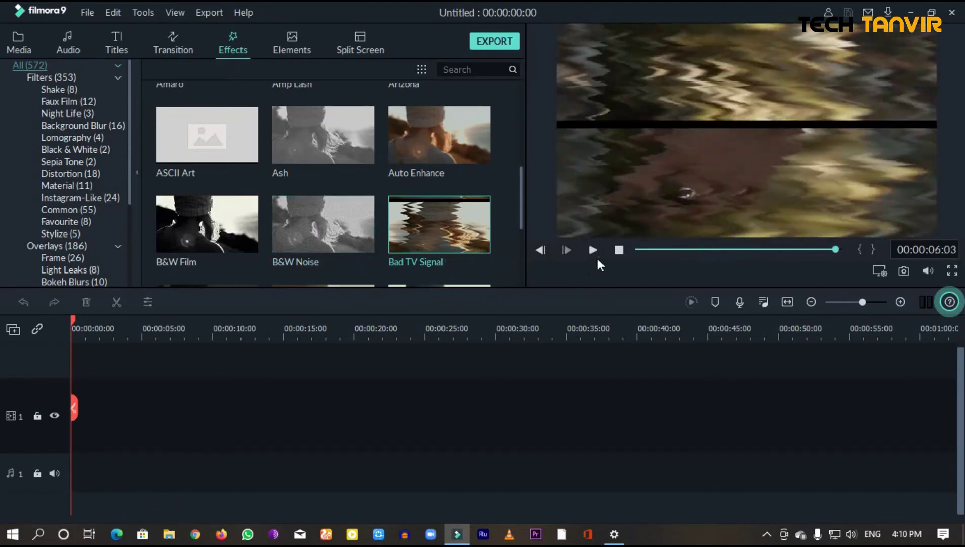
left_click(594, 250)
left_click(593, 250)
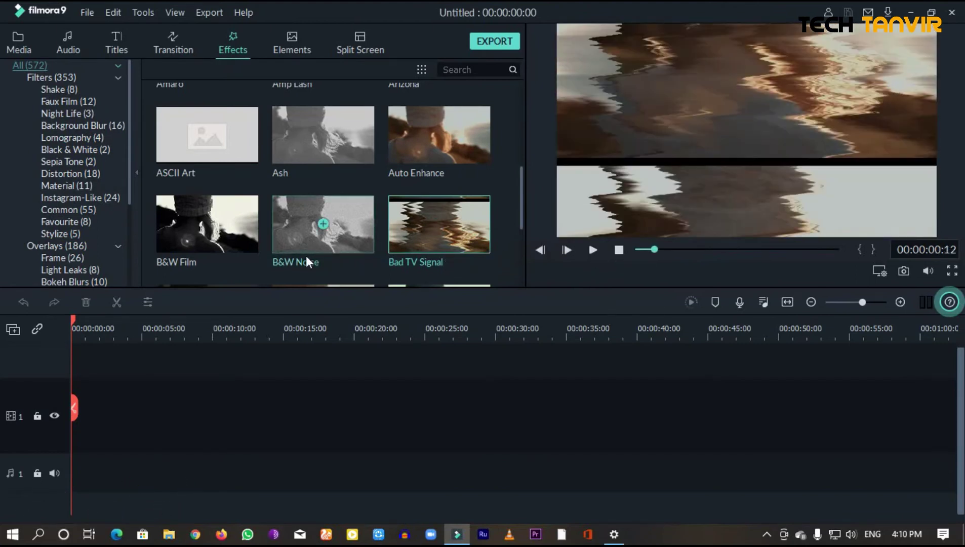
- Preview the B&W Noise effect, pausing and resuming its playback
left_click(297, 241)
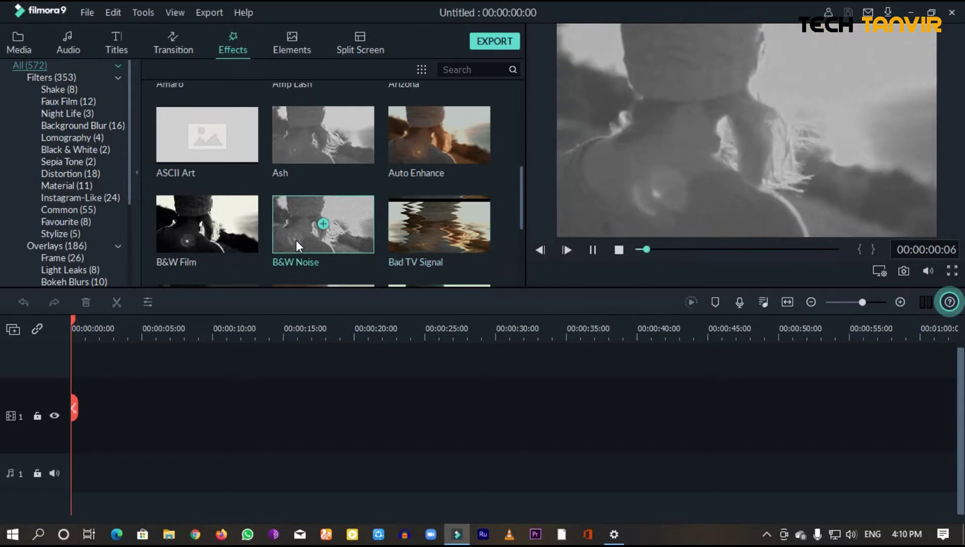
left_click(596, 250)
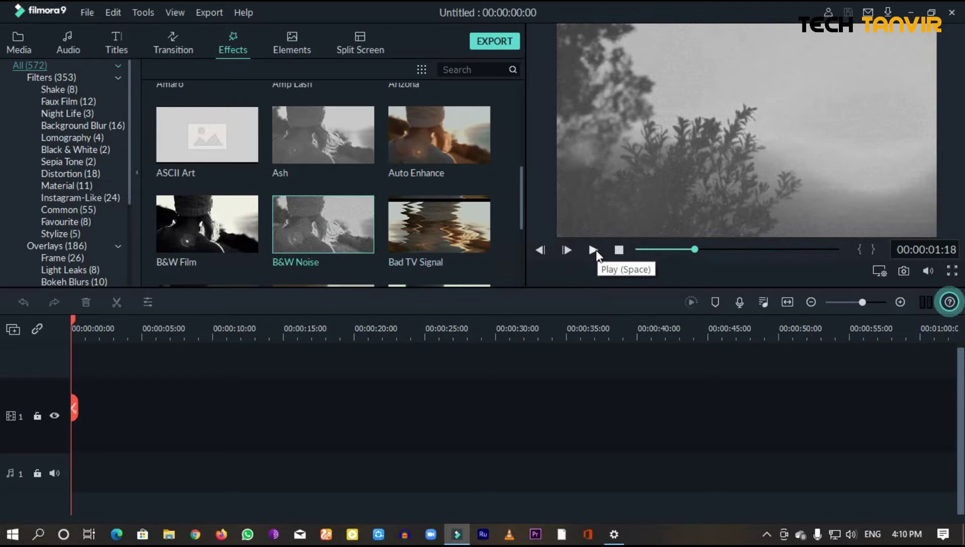
left_click(595, 250)
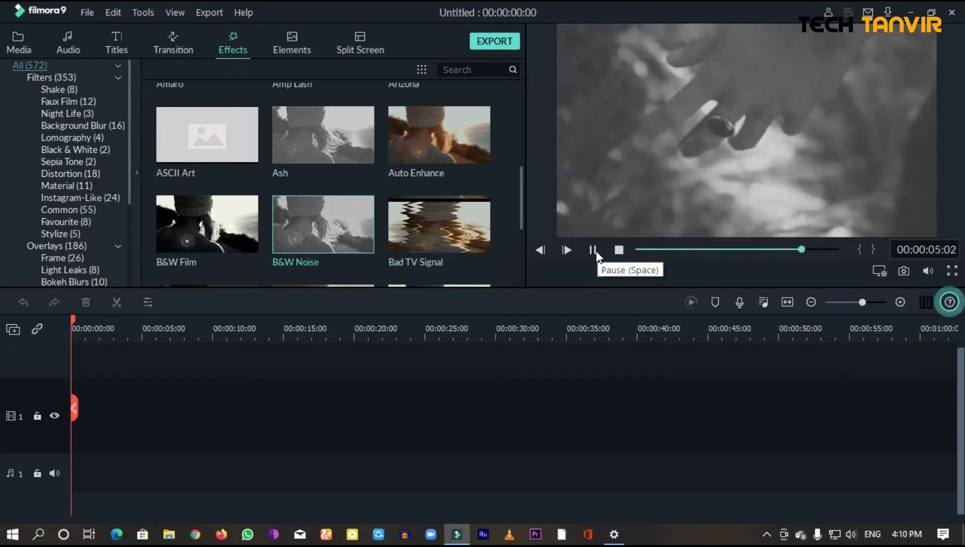
- Preview the Beautifu Memories effect and browse on to the Chaos and Cinema effects
scroll(495, 210, "down", 3)
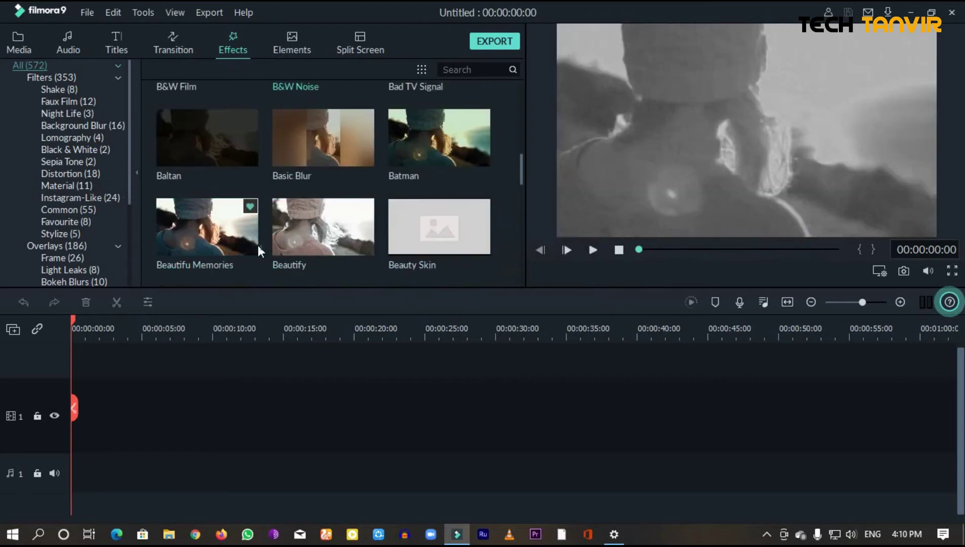
left_click(225, 244)
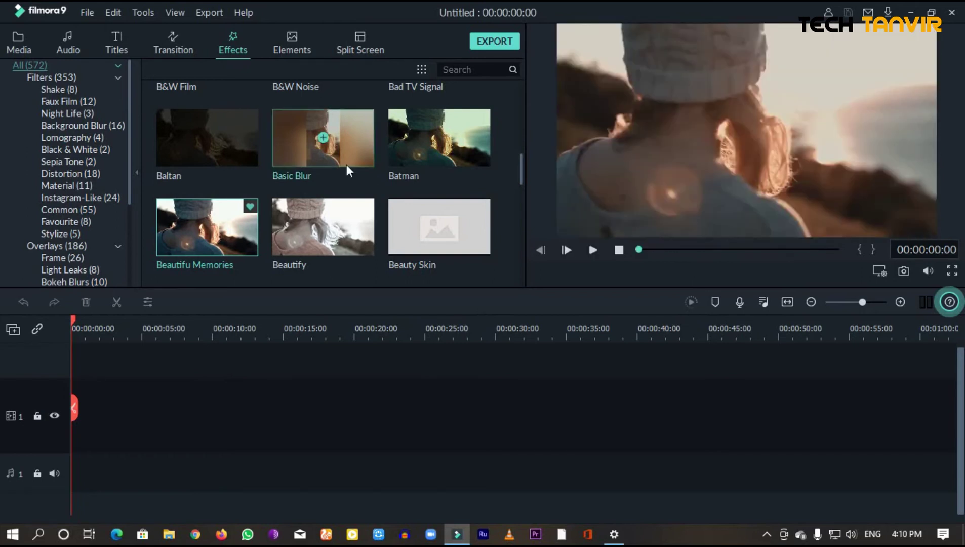
scroll(342, 156, "down", 5)
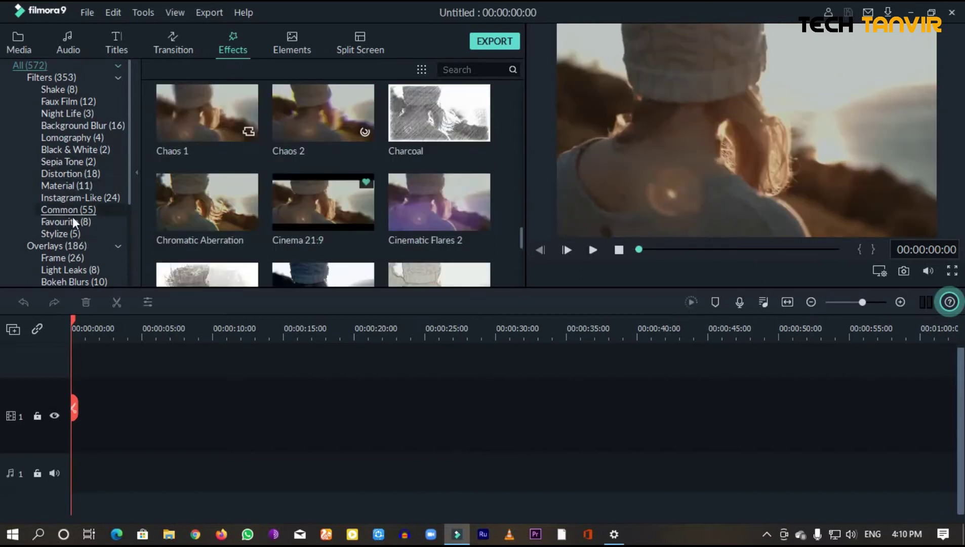
- Browse the Filters category of the effects library and preview the Chaos 2 filter
left_click(58, 79)
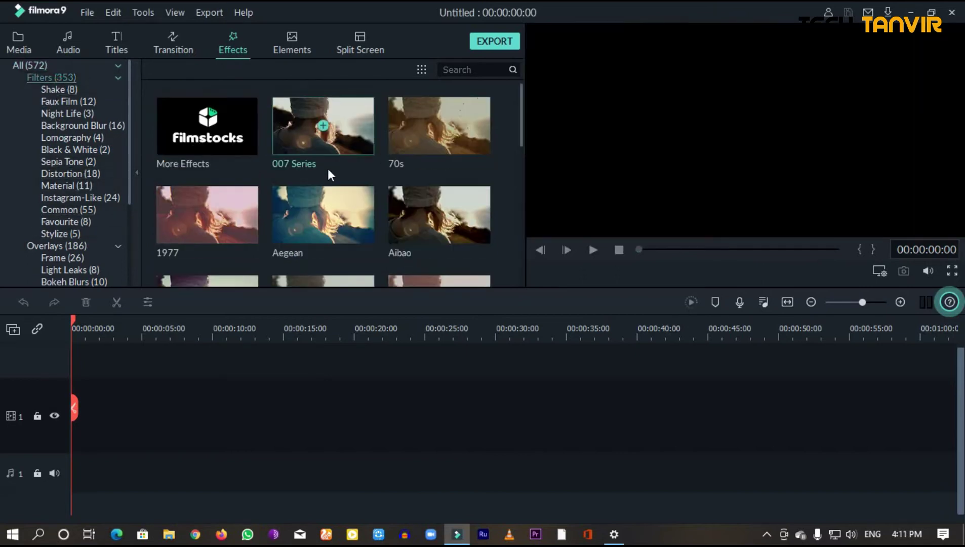
scroll(328, 169, "down", 2)
scroll(79, 164, "down", 2)
scroll(284, 159, "down", 5)
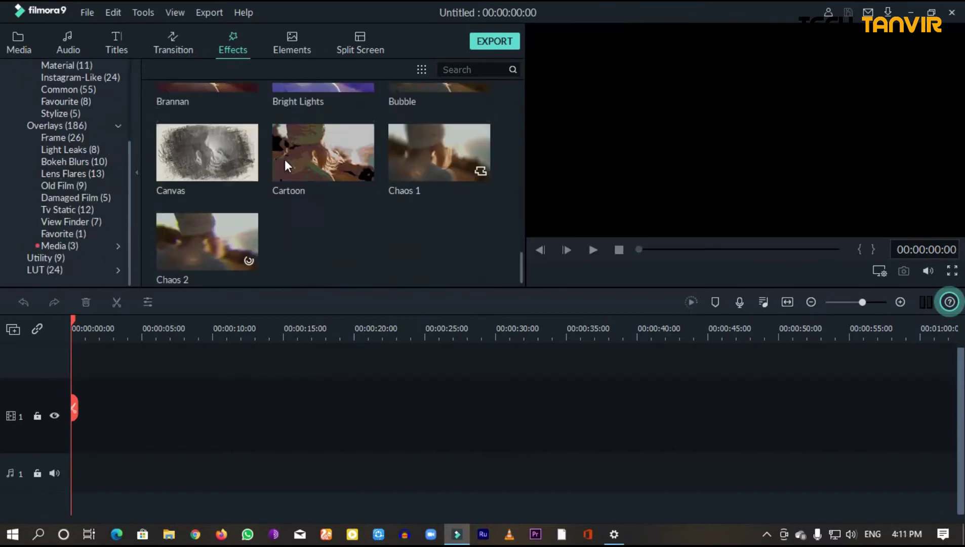
scroll(284, 159, "down", 1)
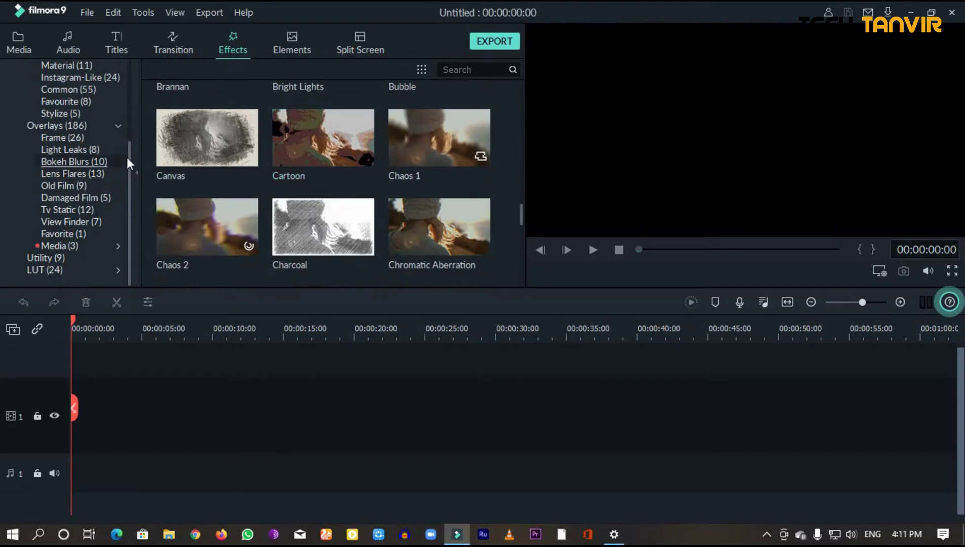
left_click(250, 232)
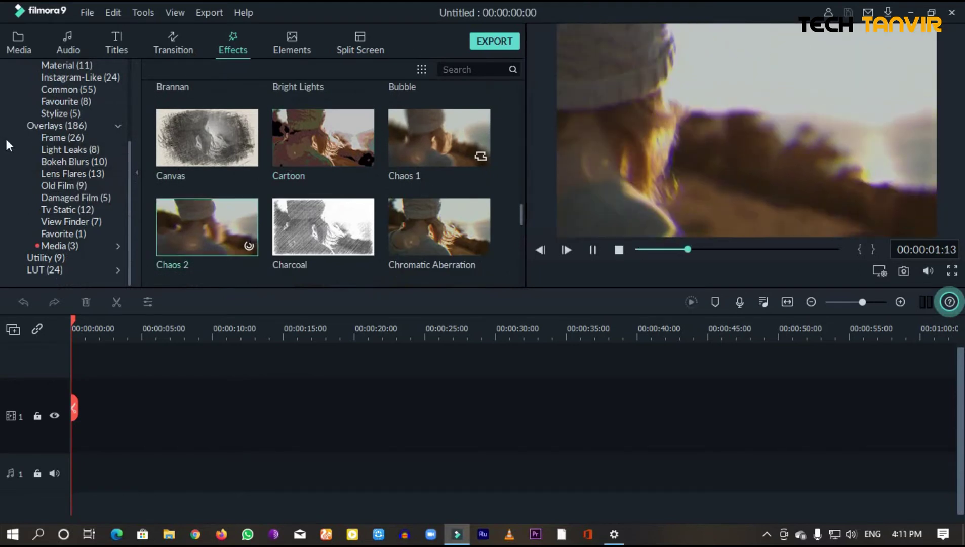
- Show the Shake filters and preview Sideways 1 and Sideways 2
scroll(57, 98, "up", 5)
left_click(55, 89)
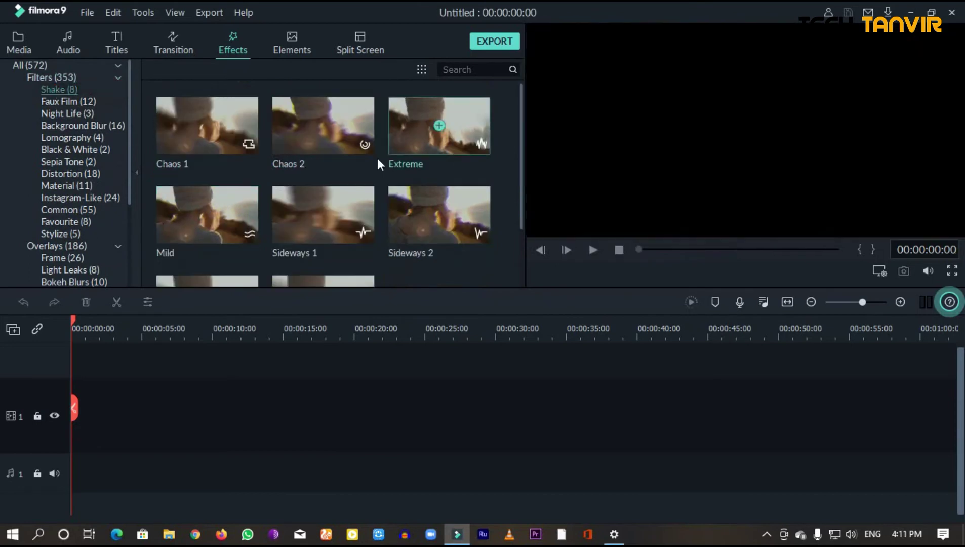
left_click(348, 227)
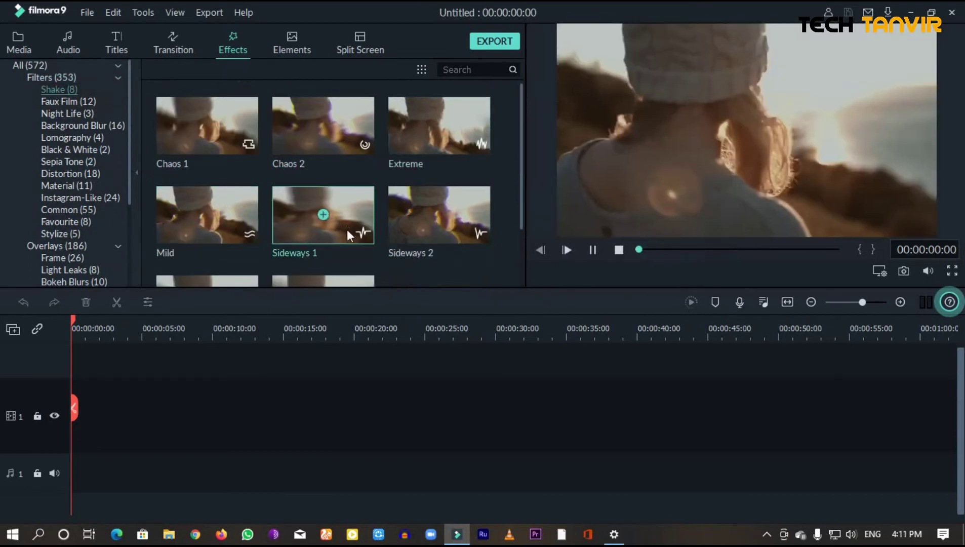
left_click(448, 237)
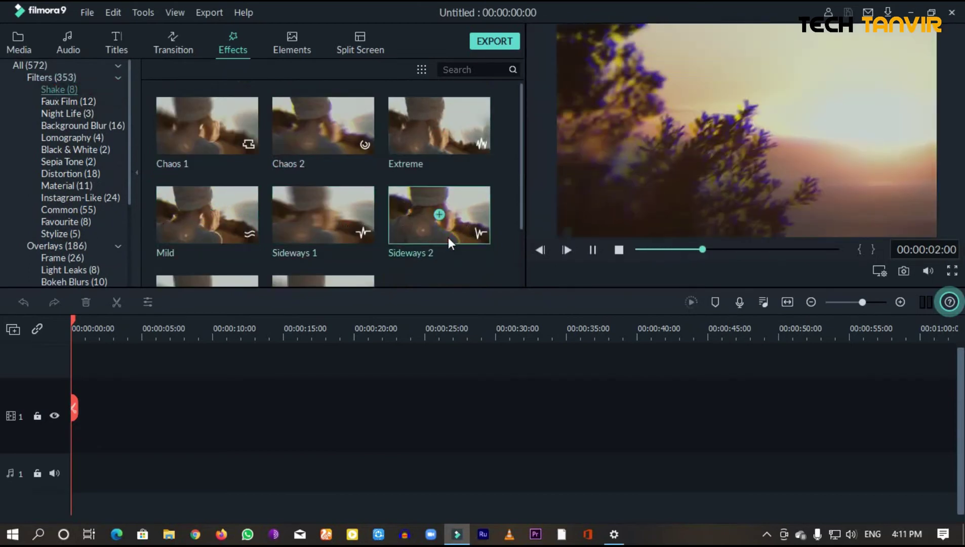
- Browse the Faux Film, Night Life, Background Blur, Lomography and Black & White filter categories
left_click(61, 101)
scroll(390, 164, "down", 2)
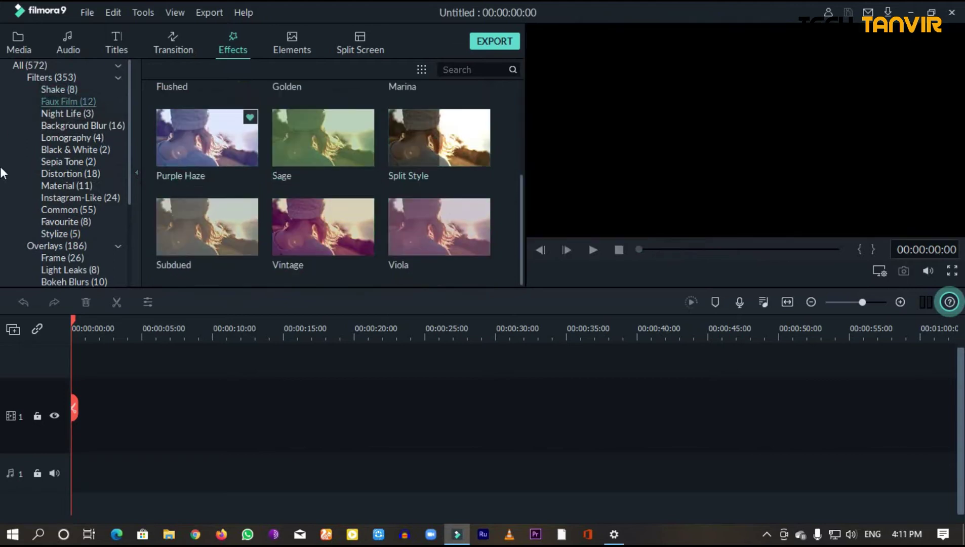
left_click(66, 114)
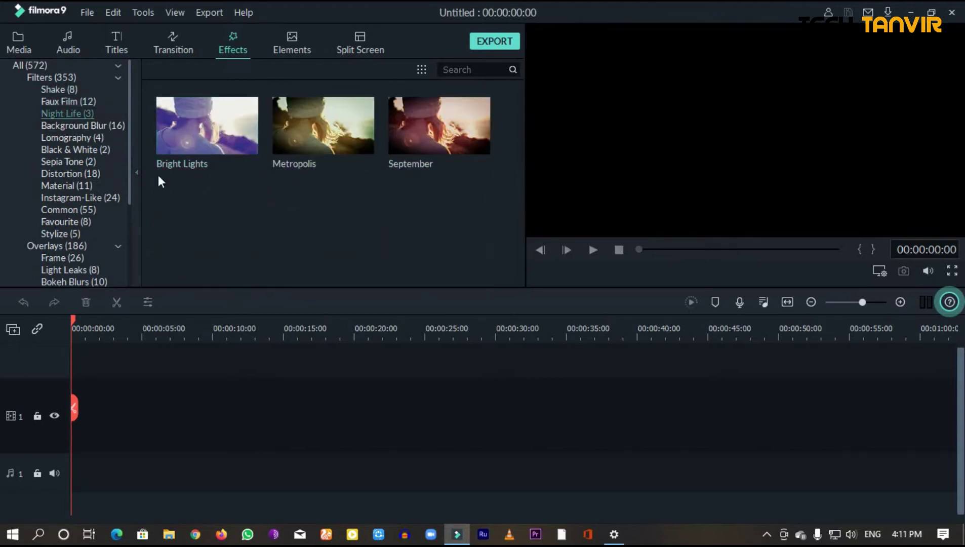
left_click(61, 126)
left_click(79, 142)
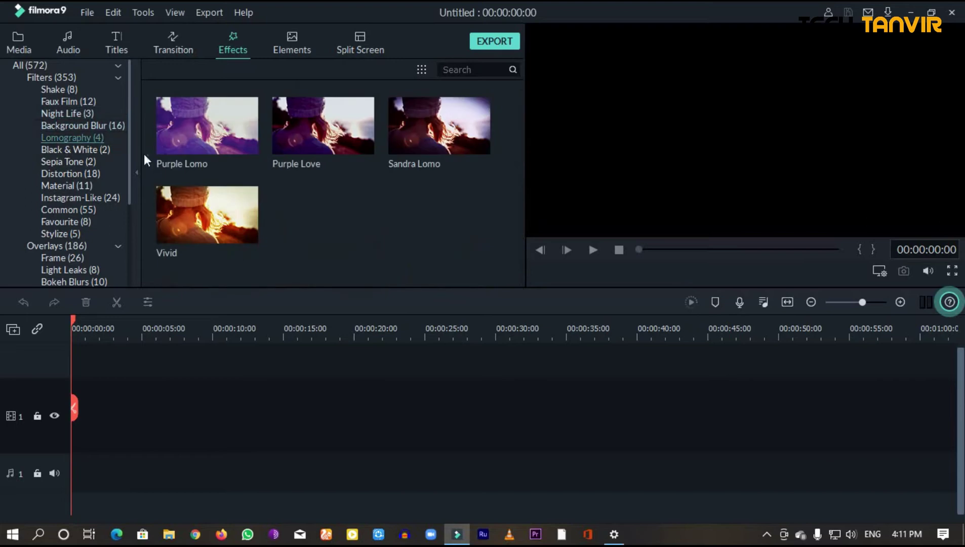
left_click(68, 149)
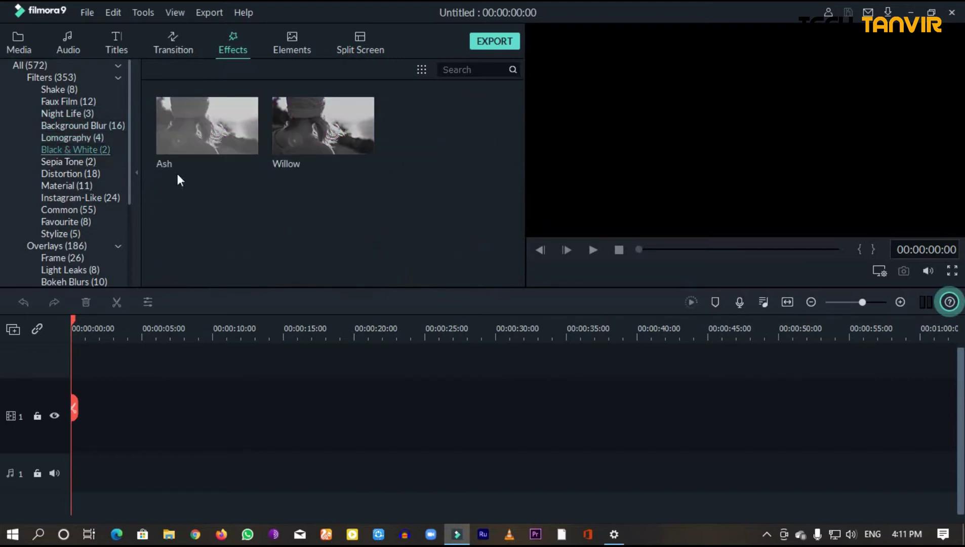
- Browse the Sepia Tone, Material, Instagram-Like, Common and Favourite filter categories
left_click(59, 161)
left_click(81, 186)
left_click(93, 198)
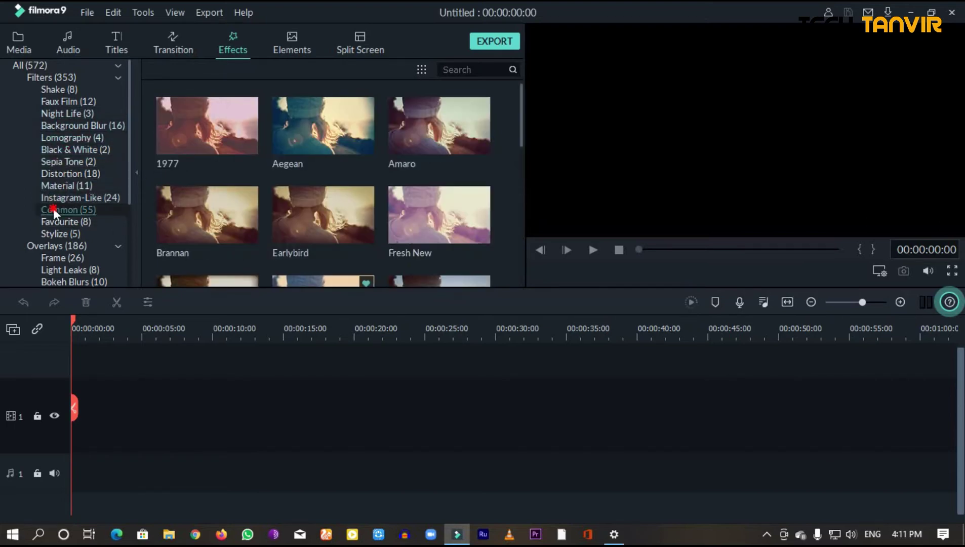
left_click(55, 209)
left_click(63, 222)
scroll(418, 228, "down", 3)
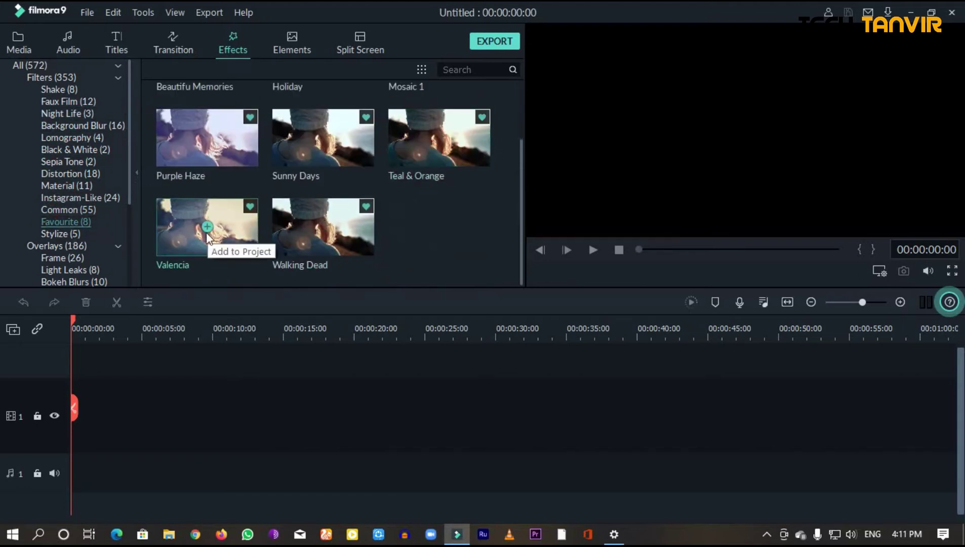
scroll(237, 134, "up", 3)
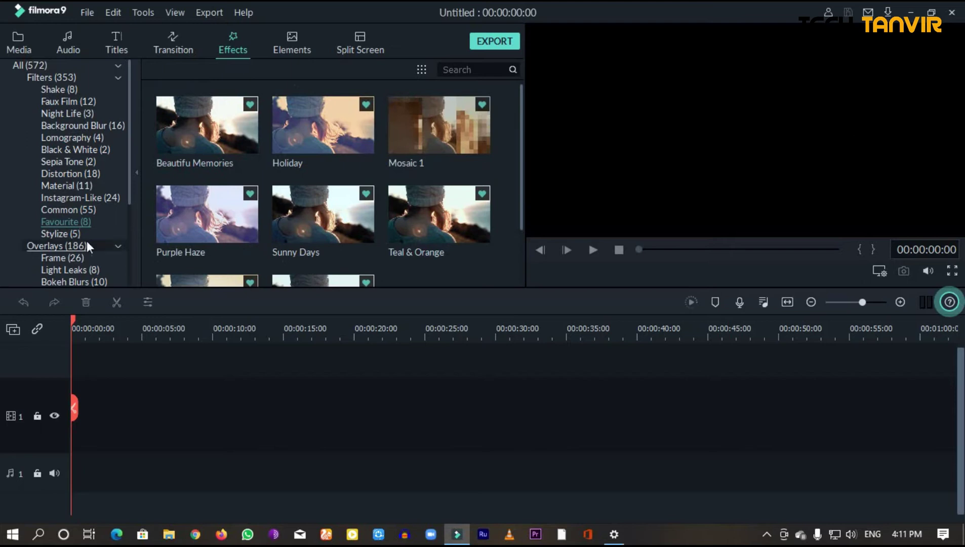
- Show the Stylize filters and preview Bokeh Paralax, Domain Warping, Comic Book, Plexus Particles and Insect Eye Vision
left_click_drag(131, 189, 129, 217)
left_click(64, 186)
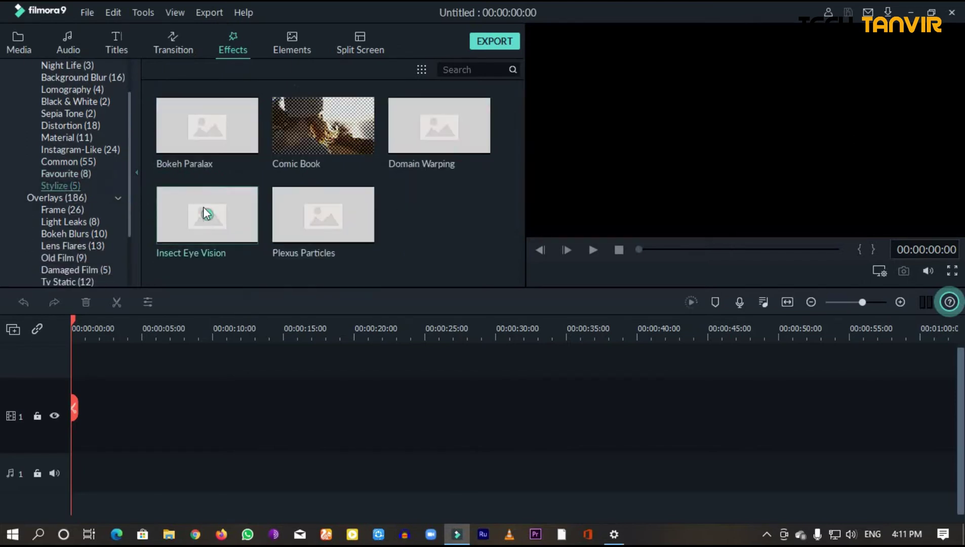
left_click(197, 150)
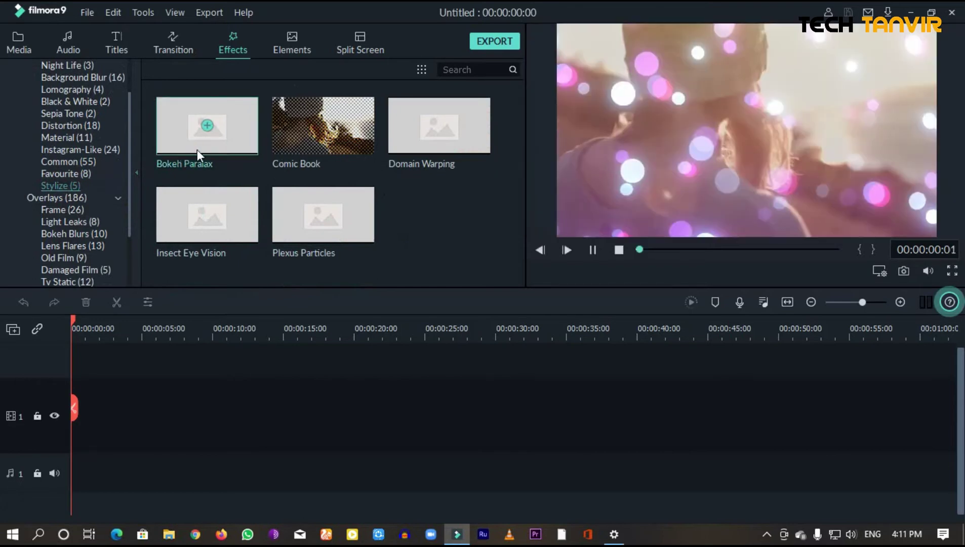
left_click(457, 157)
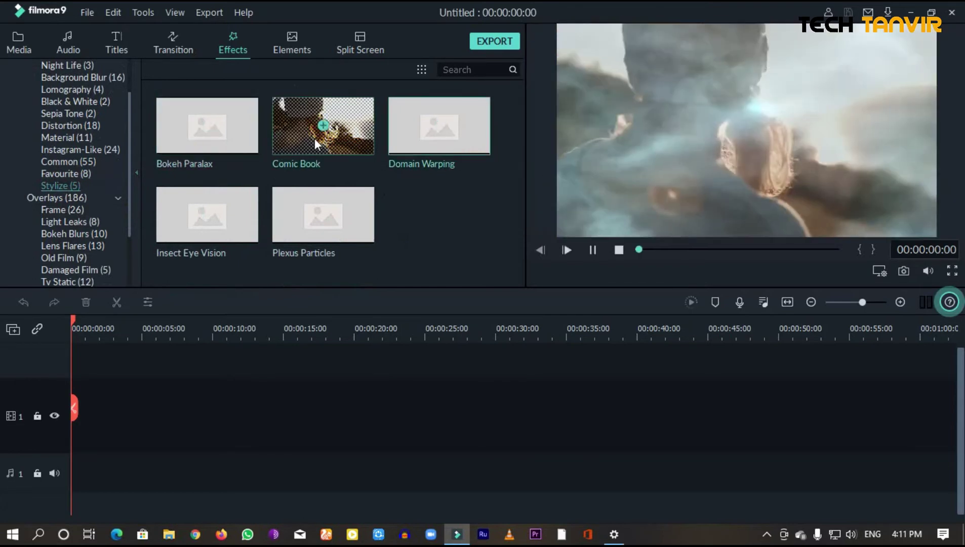
left_click(360, 143)
left_click(343, 222)
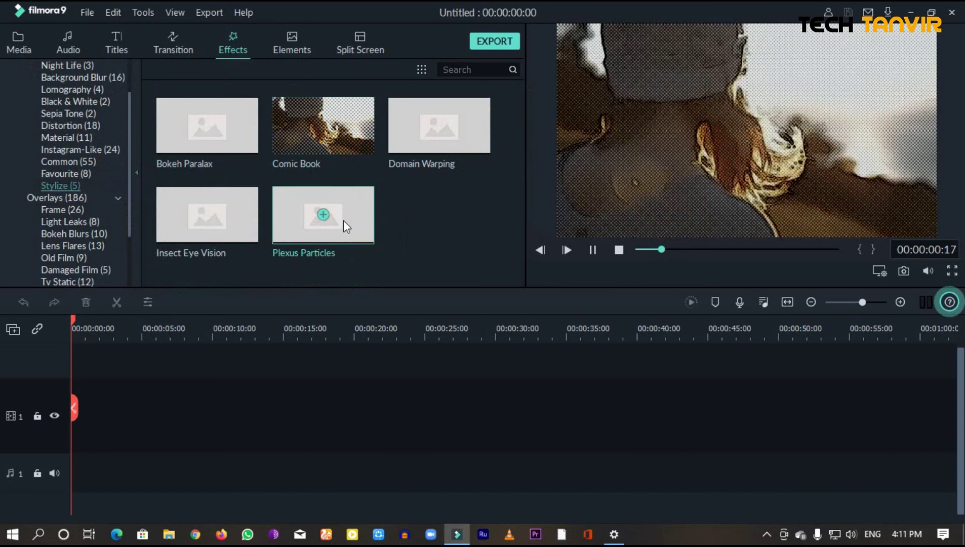
left_click(246, 226)
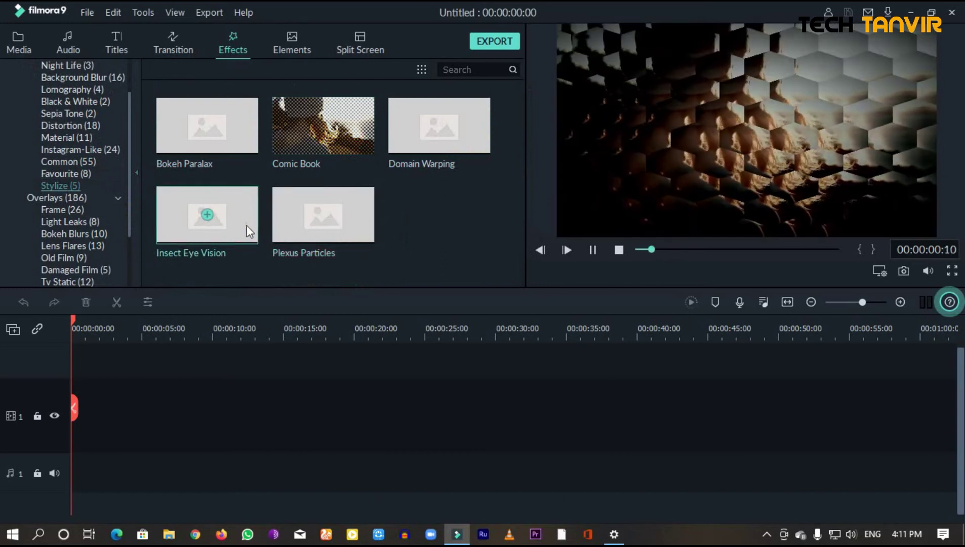
- Show the Overlays category, preview 90's Viewfinder and browse on to the Light Leak overlays
left_click(64, 197)
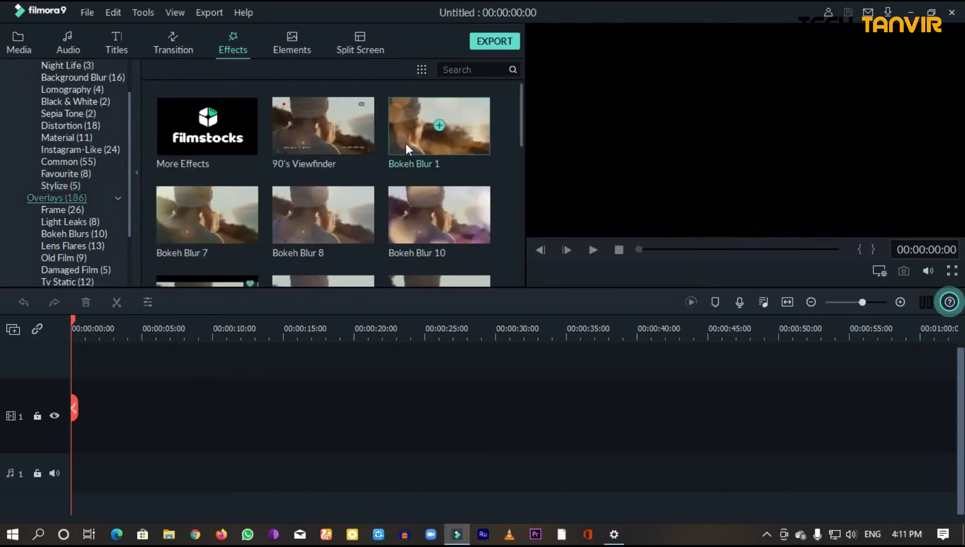
left_click(361, 145)
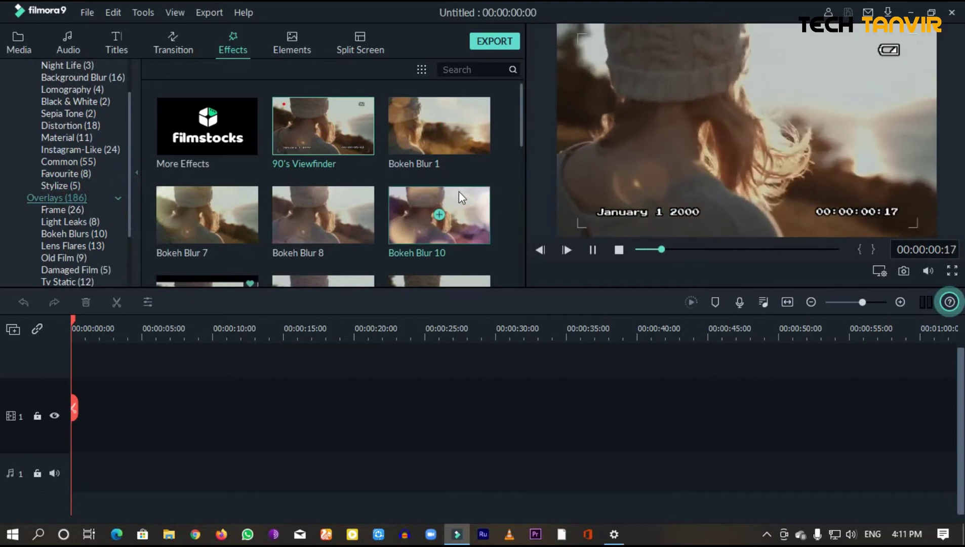
scroll(455, 186, "down", 5)
scroll(279, 186, "down", 8)
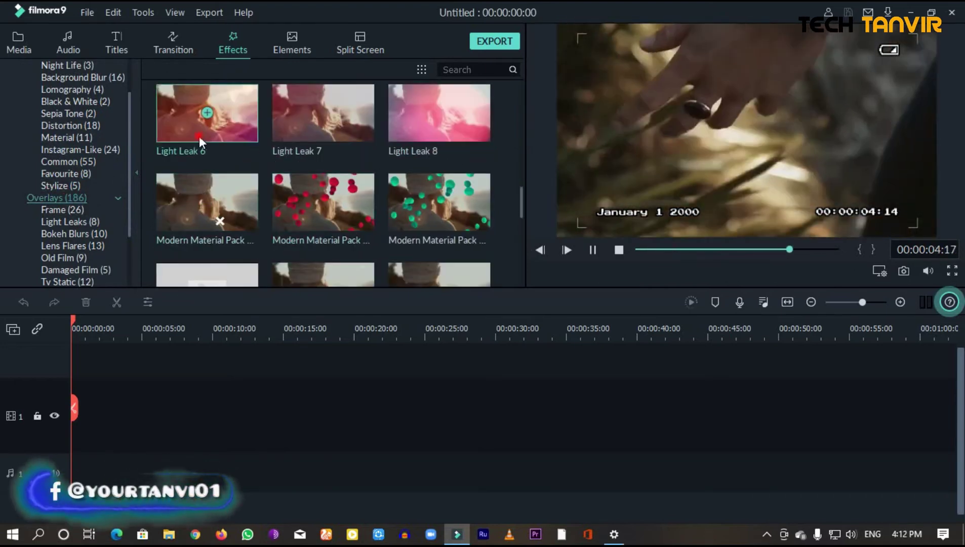
- Preview the Light Leak 6, Light Leak 7 and Shadow A overlays and browse on through the Bokeh overlays
left_click(198, 136)
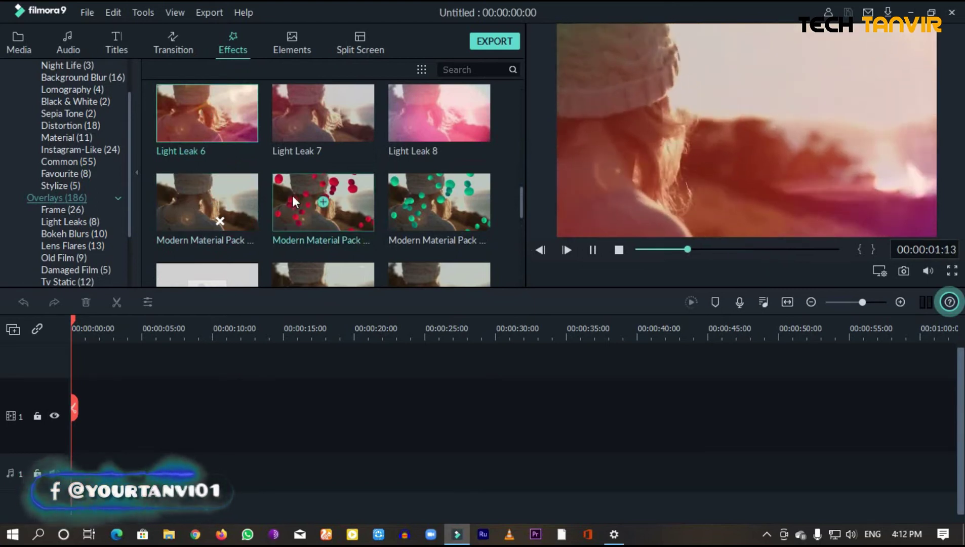
left_click(367, 127)
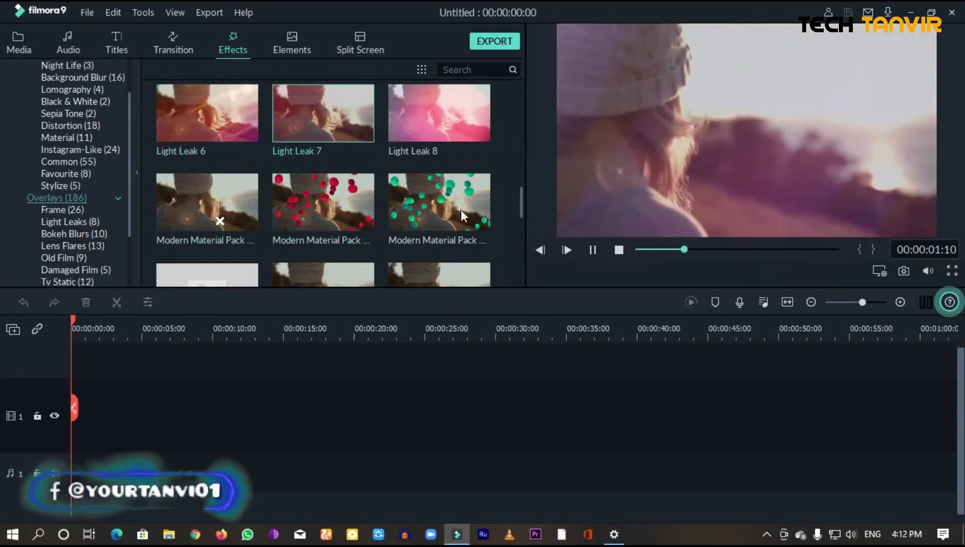
left_click_drag(519, 203, 524, 225)
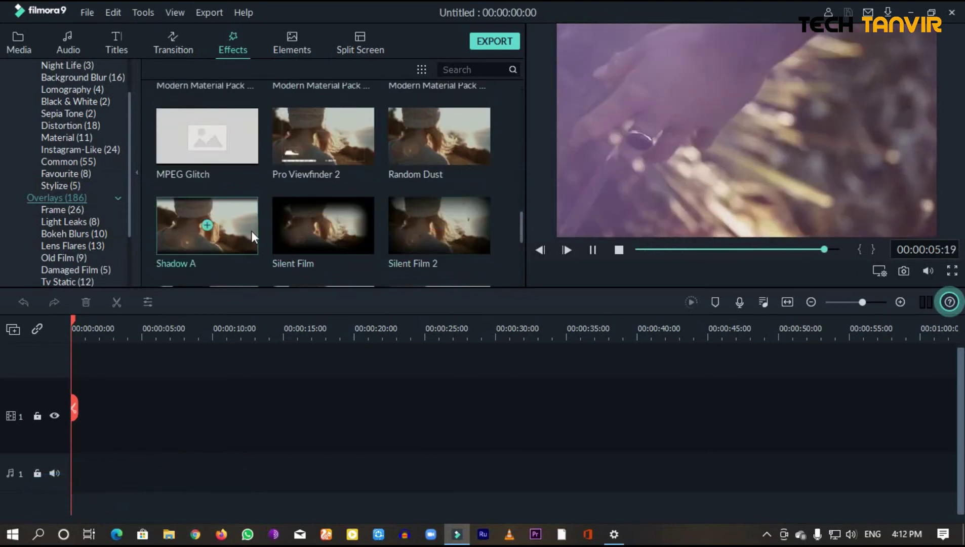
left_click(249, 232)
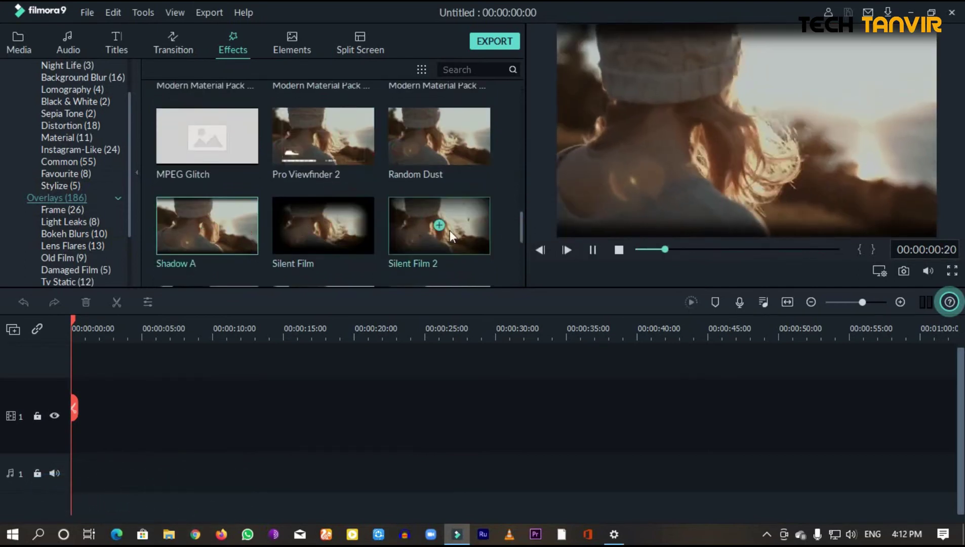
scroll(447, 229, "down", 10)
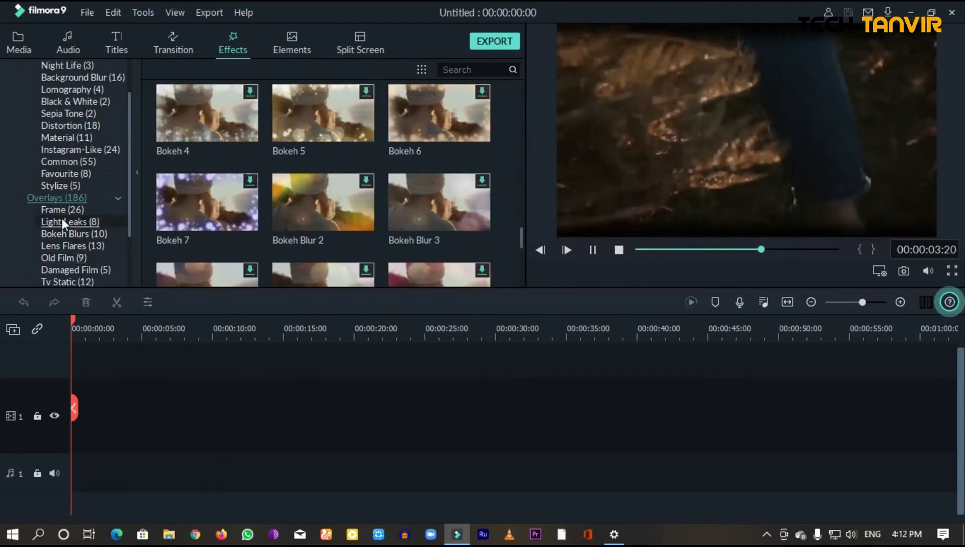
- Show the Frame overlays, preview Cinema 21:9 and browse the rest of the category
left_click(57, 212)
mouse_move(177, 142)
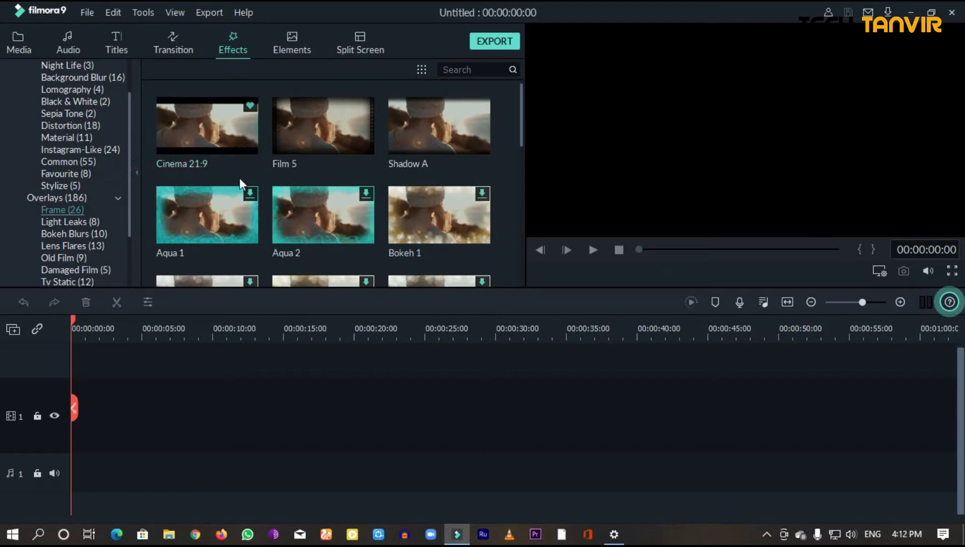
left_click(205, 143)
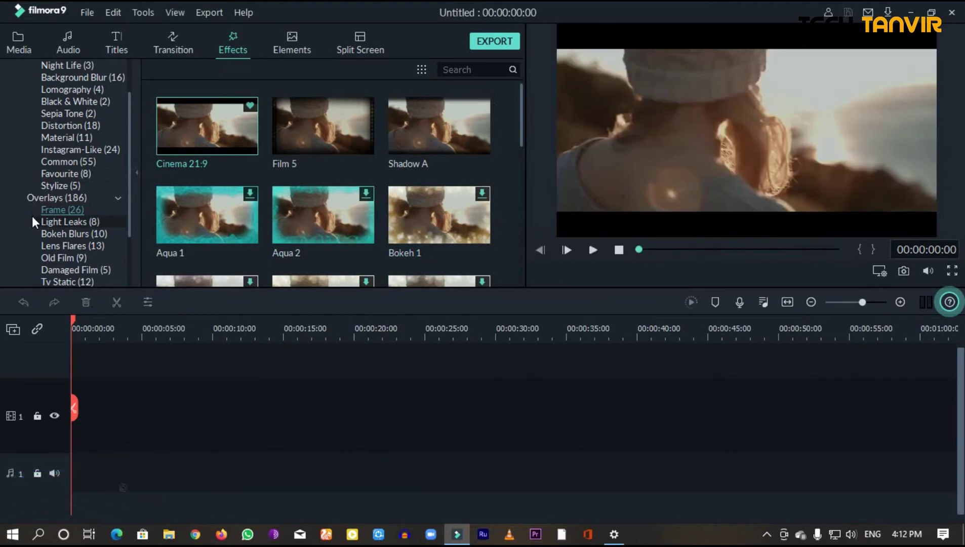
scroll(129, 226, "down", 10)
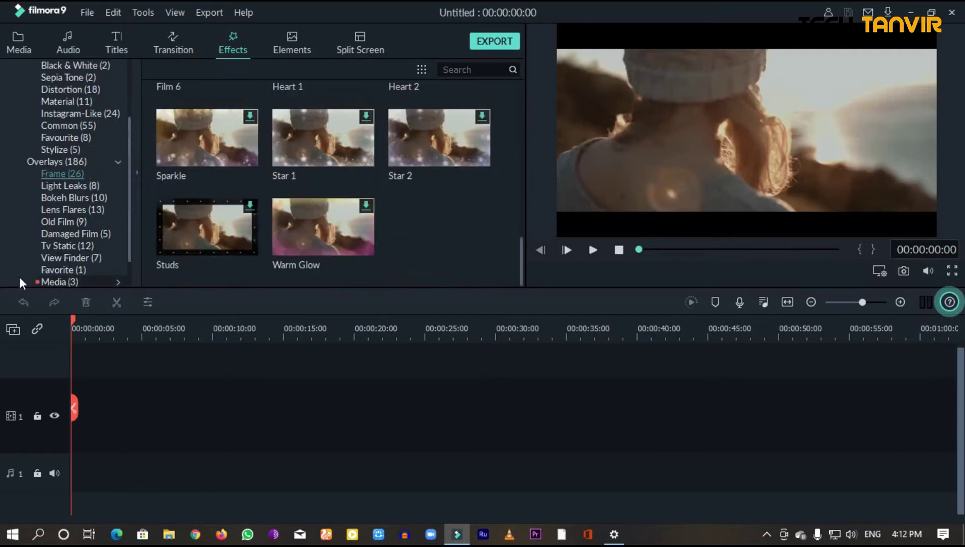
- Browse the Light Leaks, Bokeh Blurs, Lens Flares, Old Film, Damaged Film and Tv Static overlay categories
left_click(54, 186)
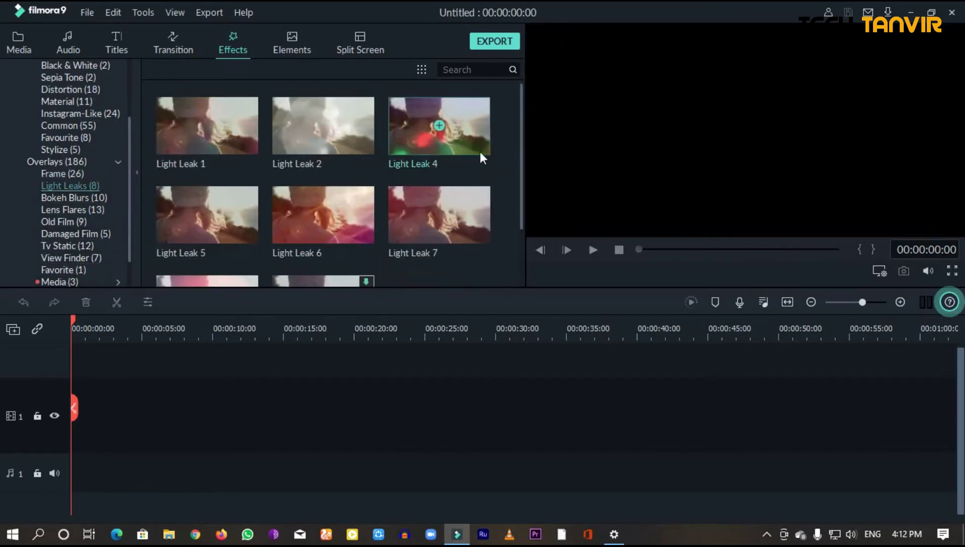
left_click(70, 198)
left_click(68, 209)
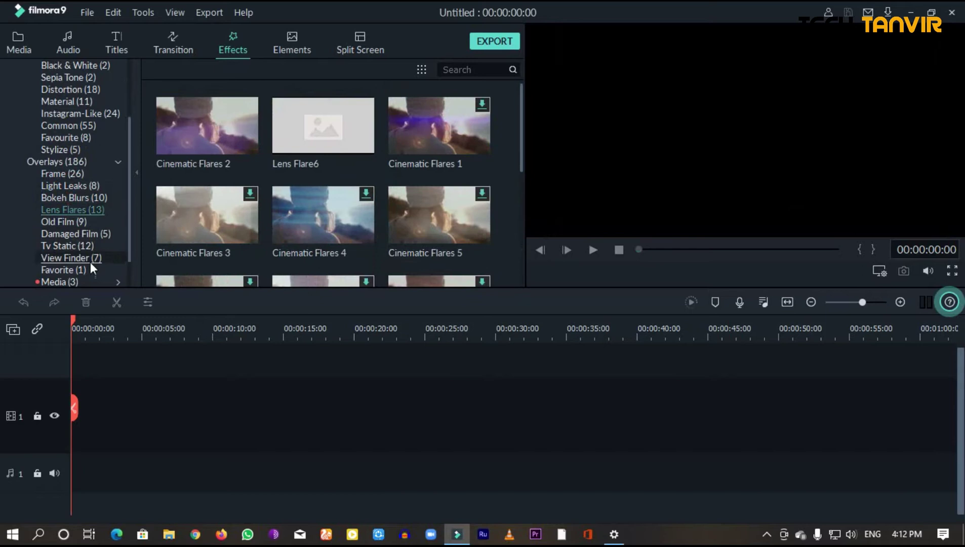
left_click(53, 223)
left_click(82, 233)
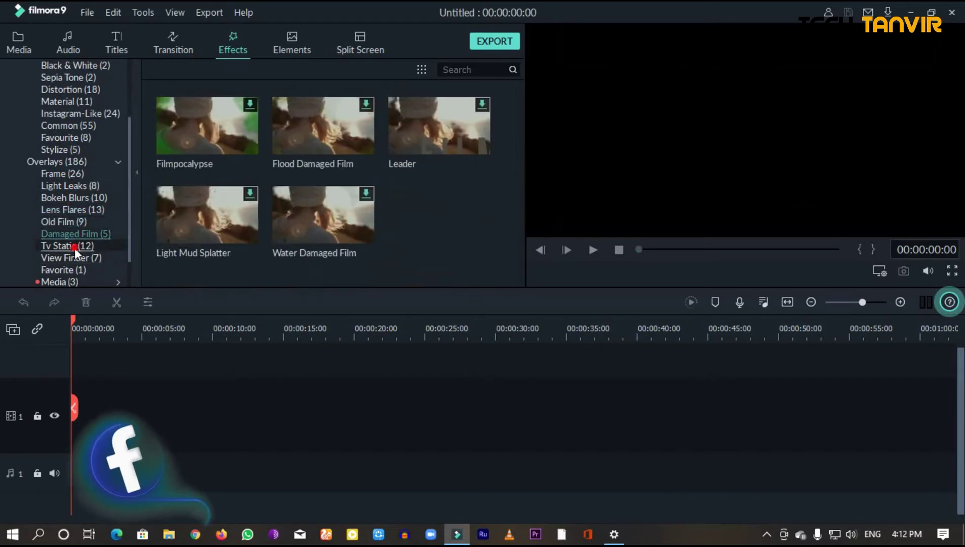
left_click(74, 246)
- Show the LUT category of the effects library and look through its colour presets
scroll(53, 243, "down", 1)
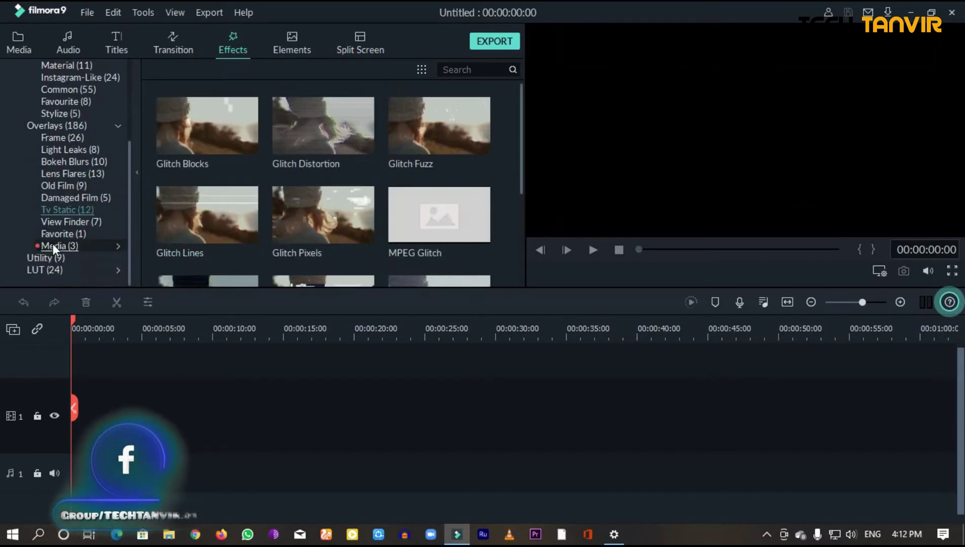
left_click(76, 268)
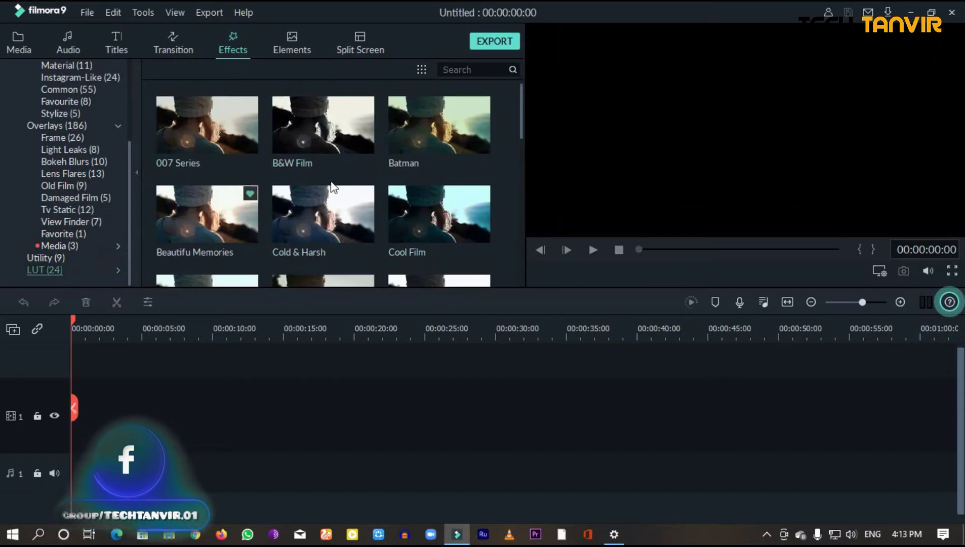
scroll(333, 188, "down", 5)
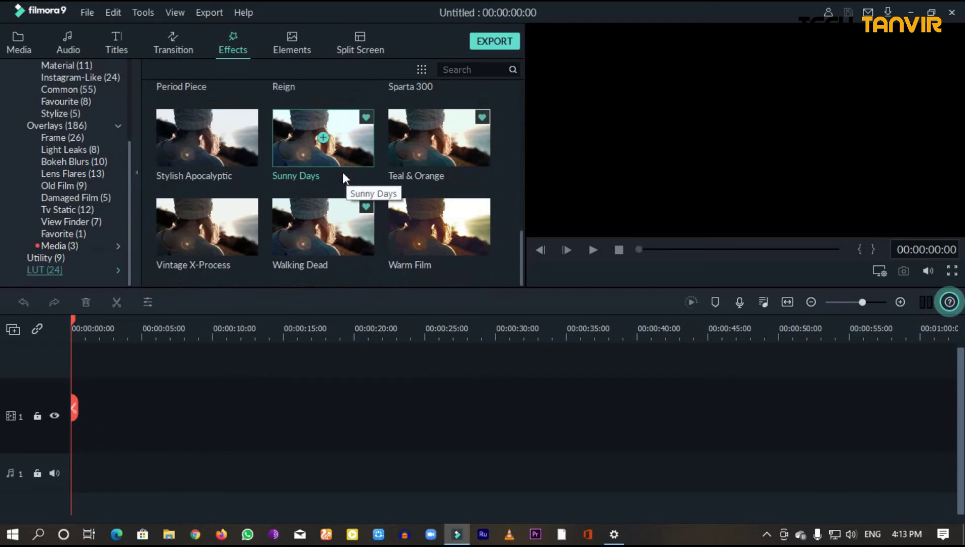
- Open the Elements library and look through the emoji, love, shape, badge and hand-drawn elements
left_click(292, 40)
scroll(263, 177, "down", 3)
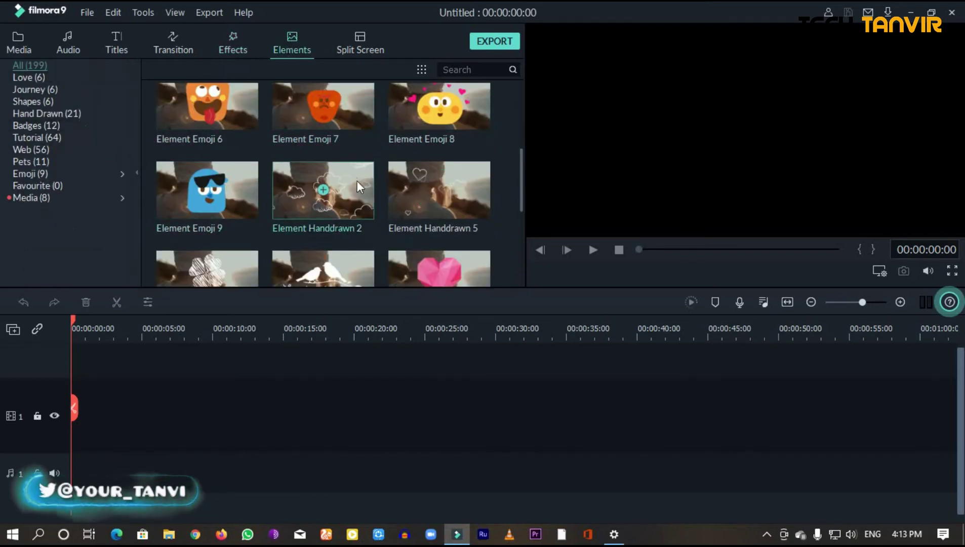
scroll(334, 182, "down", 5)
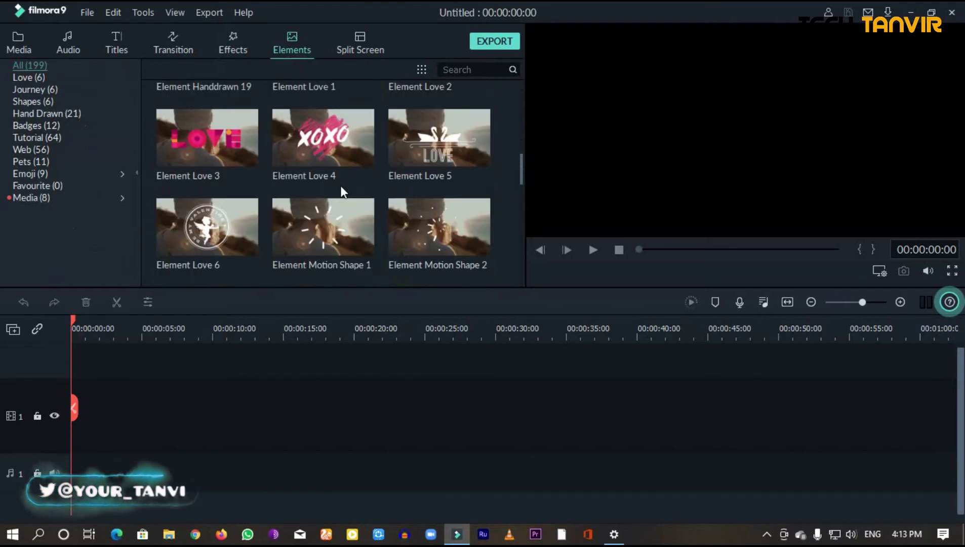
scroll(404, 217, "down", 5)
scroll(363, 230, "down", 3)
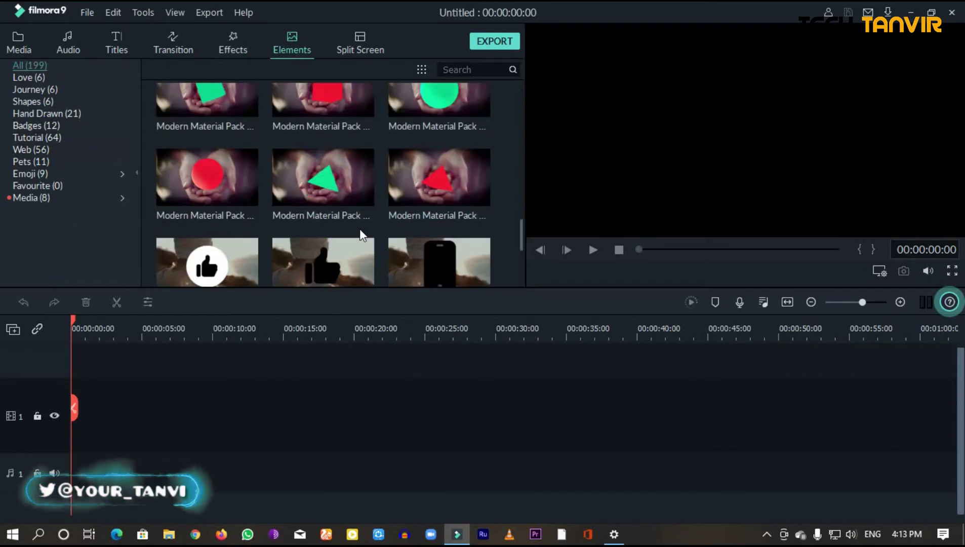
scroll(410, 228, "down", 5)
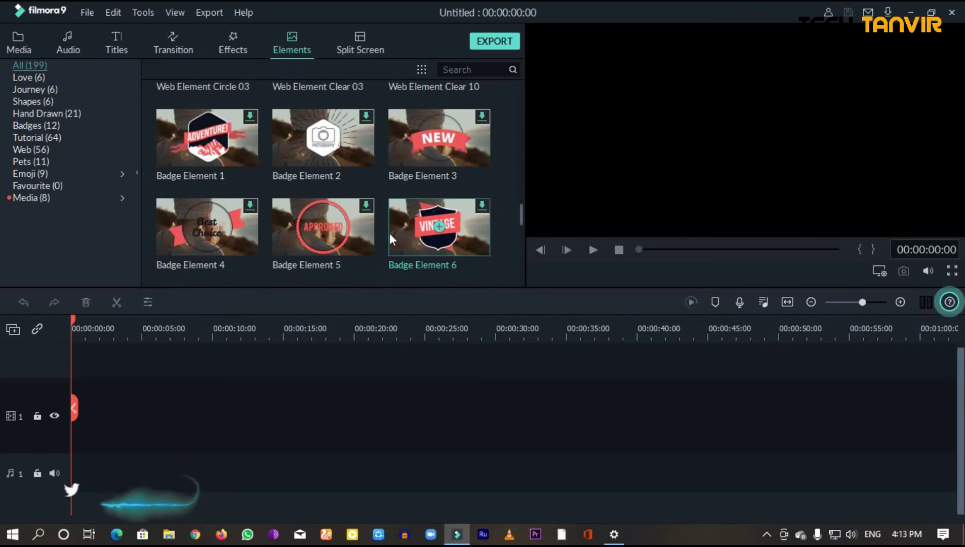
scroll(381, 240, "down", 3)
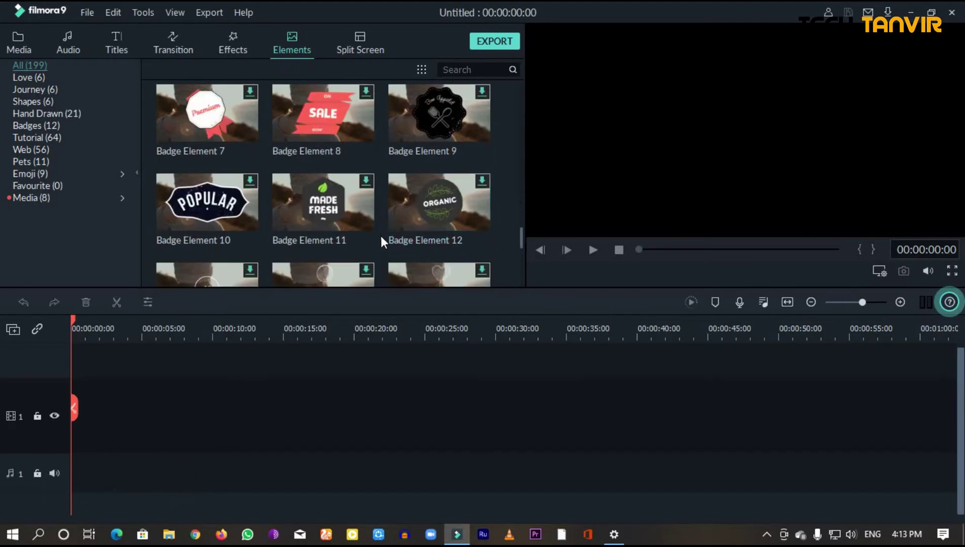
scroll(379, 240, "down", 6)
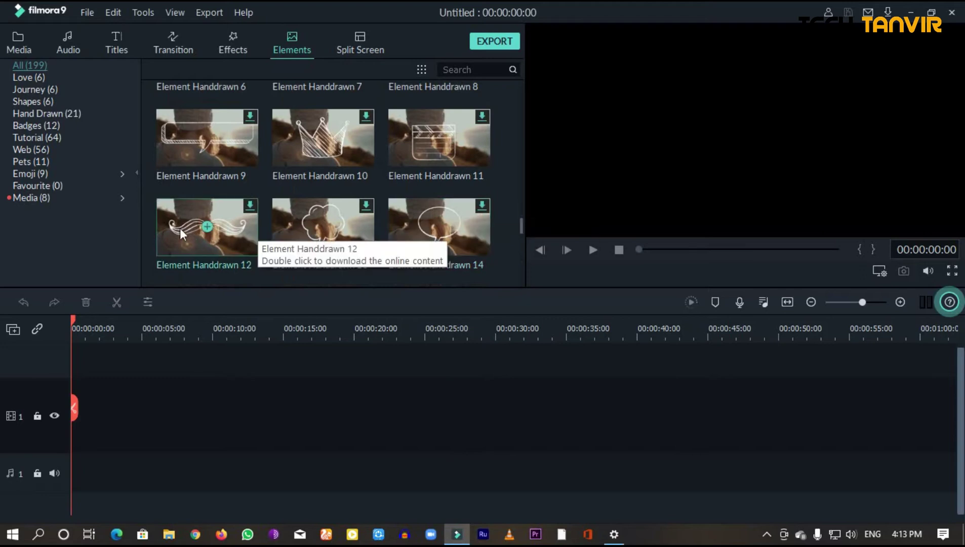
- Browse the remaining hand-drawn, pet and black tutorial elements in the Elements library
scroll(266, 247, "down", 10)
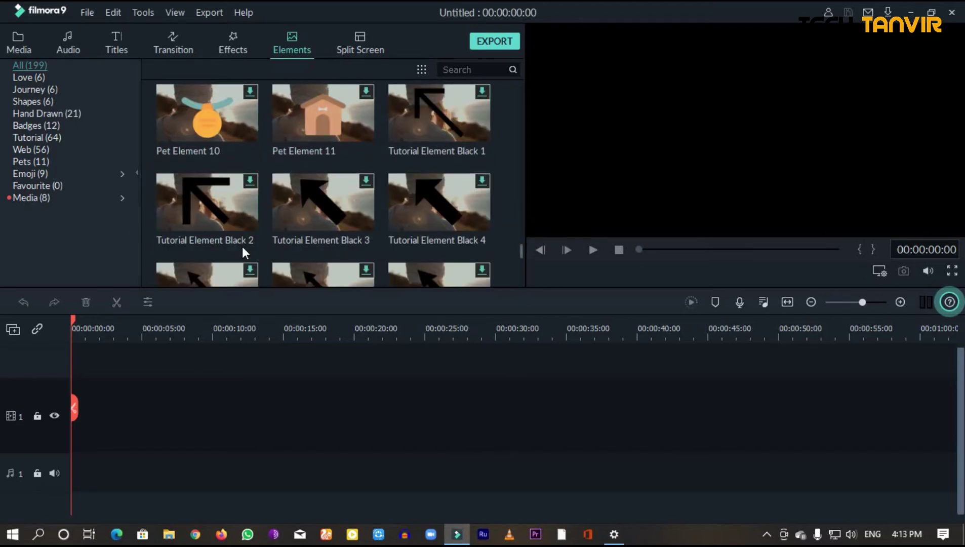
scroll(438, 186, "down", 5)
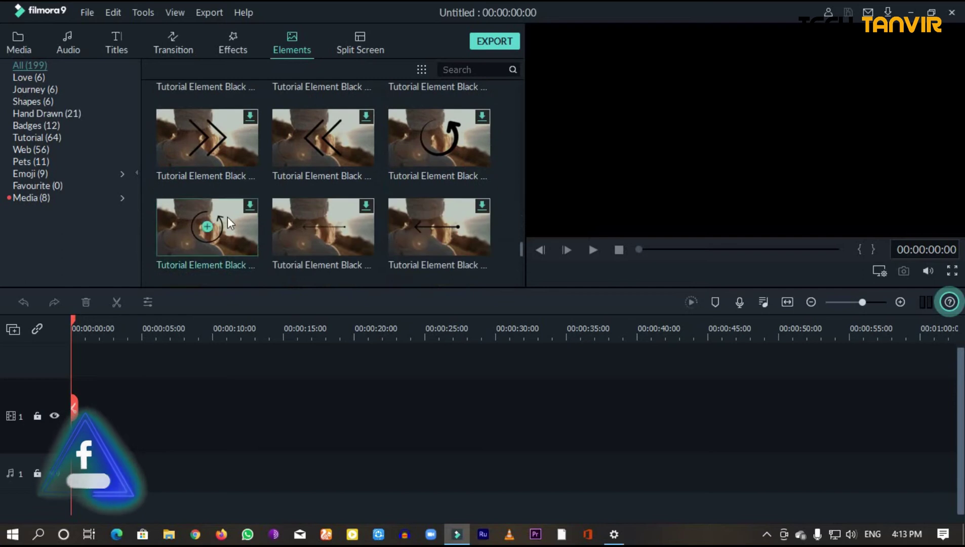
- Open the Split Screen library and preview the letterboxed two-pane, three-column and four-pane layouts
left_click(359, 36)
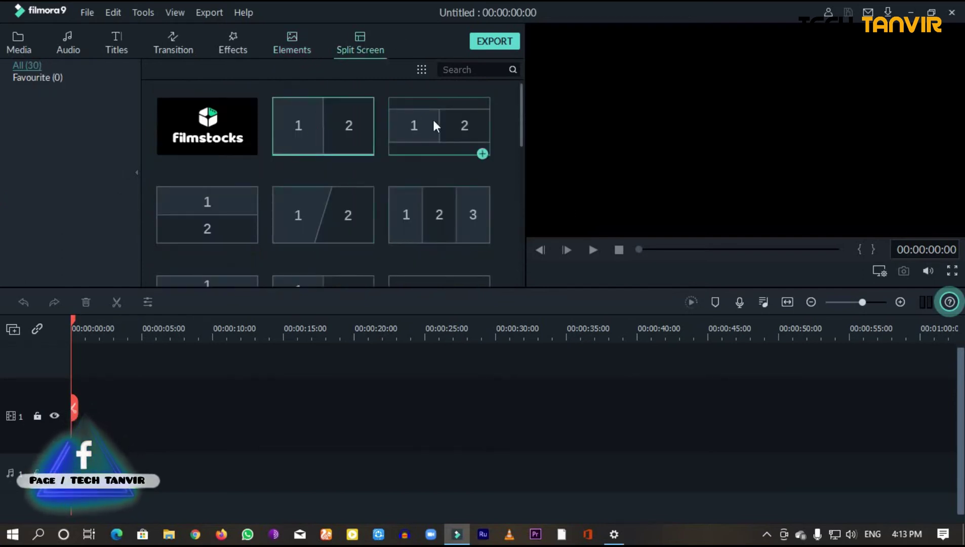
left_click(442, 228)
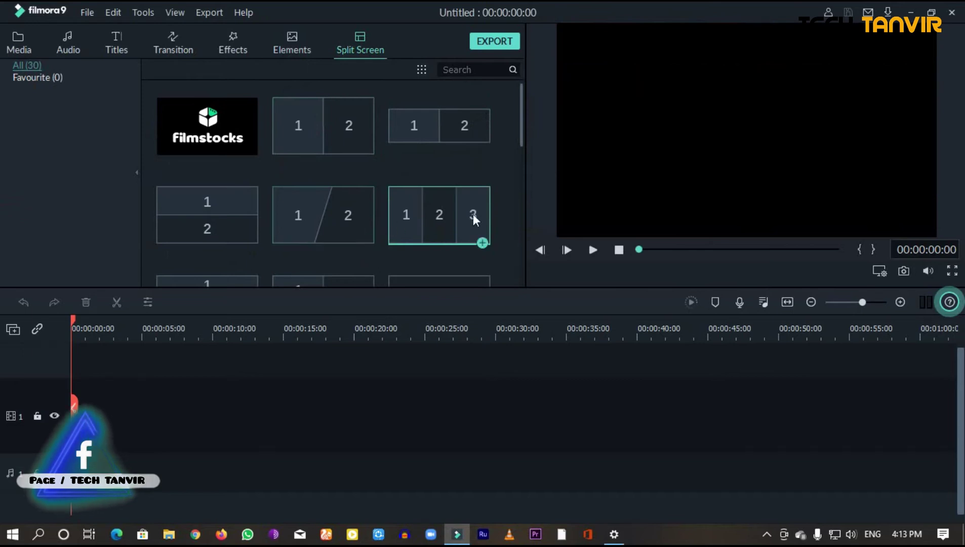
left_click(416, 139)
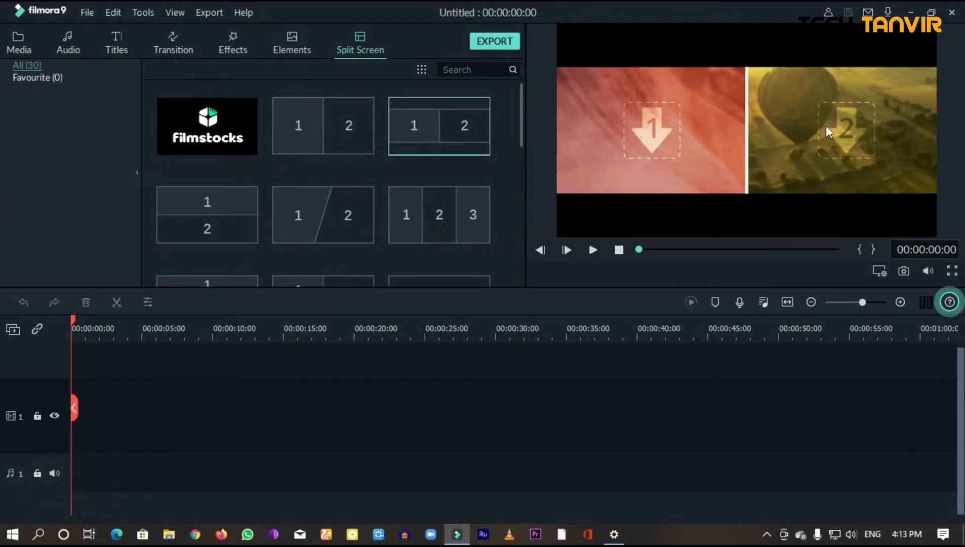
scroll(293, 237, "down", 6)
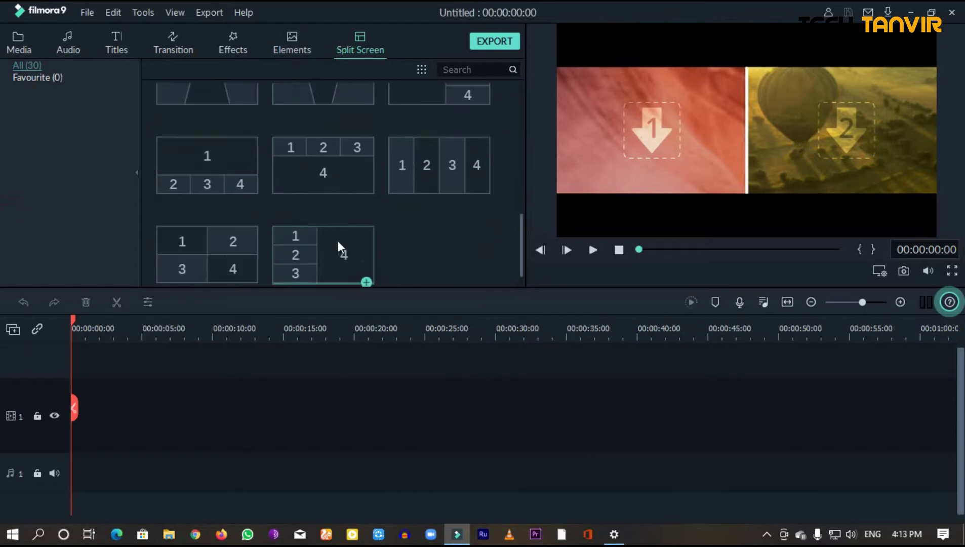
left_click(407, 169)
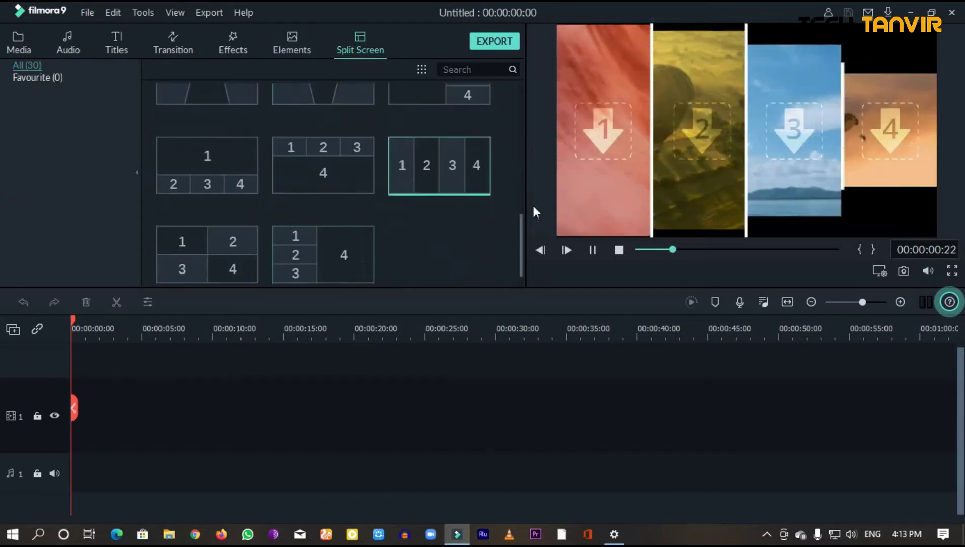
left_click(208, 178)
scroll(169, 140, "up", 6)
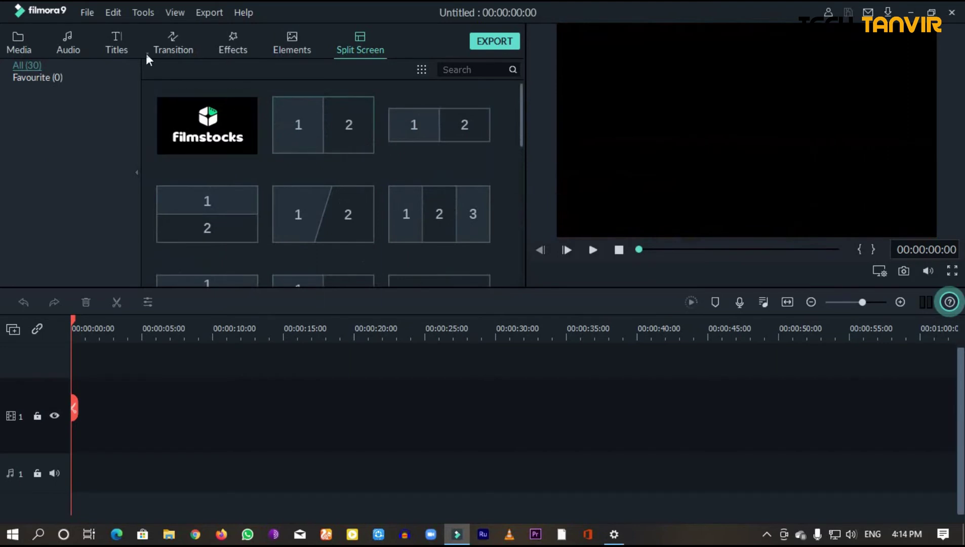
- Examine the file commands, including recent projects and the options for importing, downloading and recording media
left_click(92, 10)
left_click(89, 11)
left_click(88, 13)
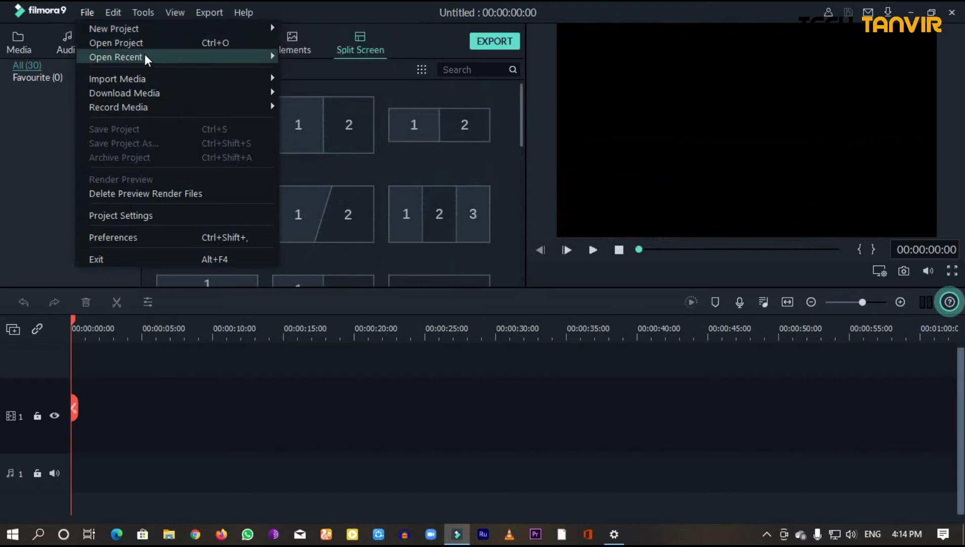
mouse_move(147, 56)
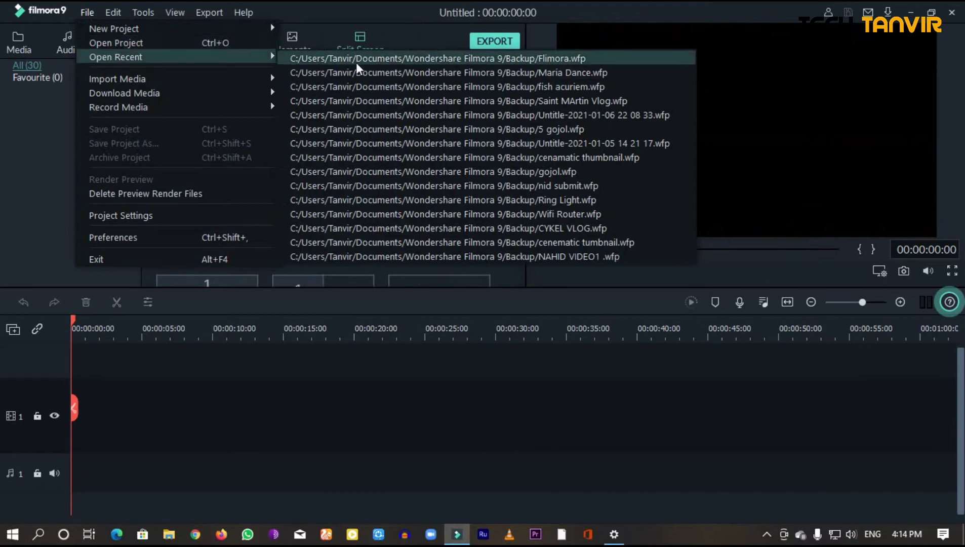
mouse_move(142, 12)
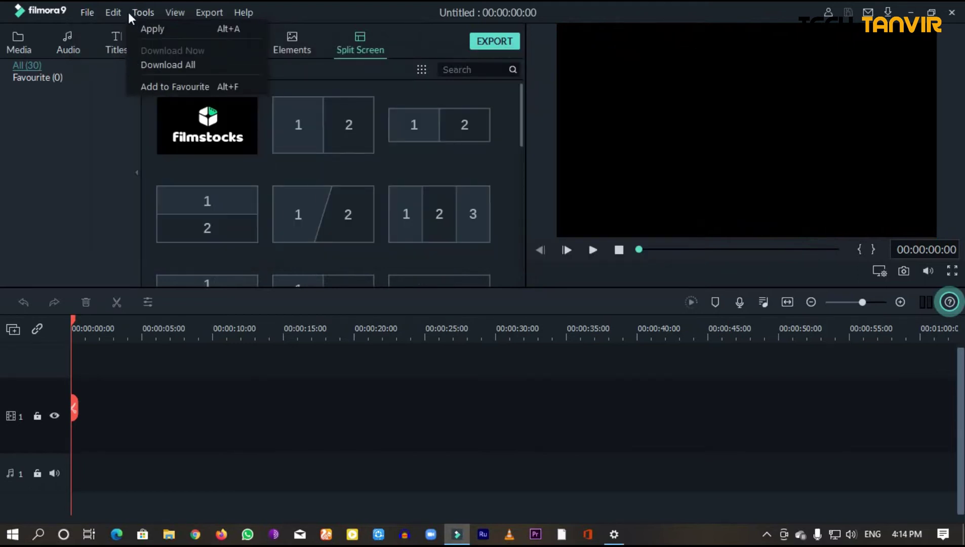
mouse_move(89, 14)
mouse_move(126, 80)
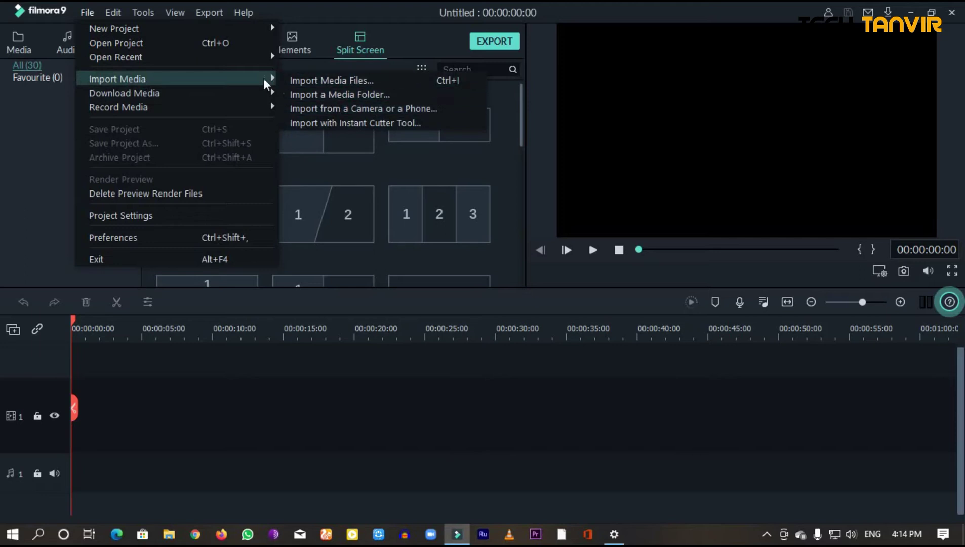
mouse_move(224, 93)
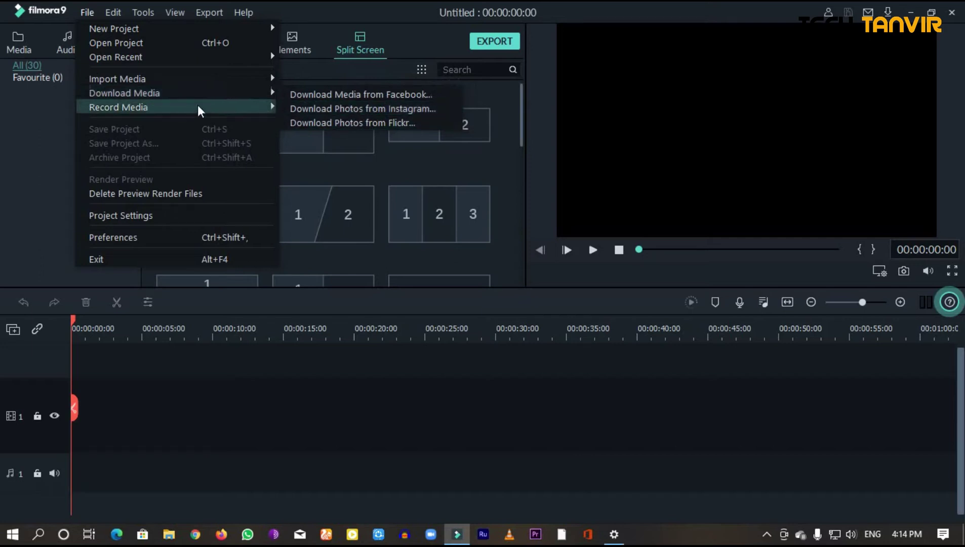
mouse_move(226, 114)
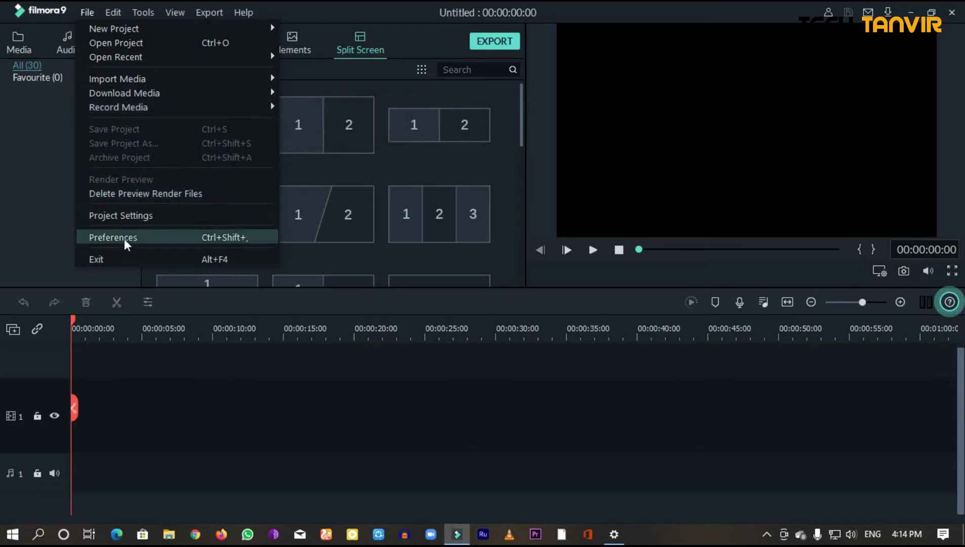
left_click(18, 191)
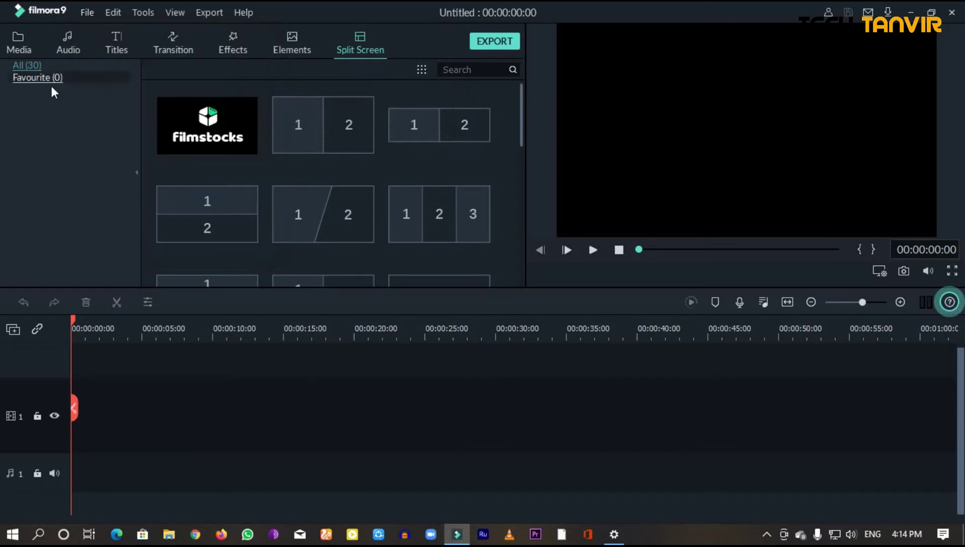
- Look through the edit, tools, view, export and help commands, including the playback quality and timeline zoom options
left_click(115, 12)
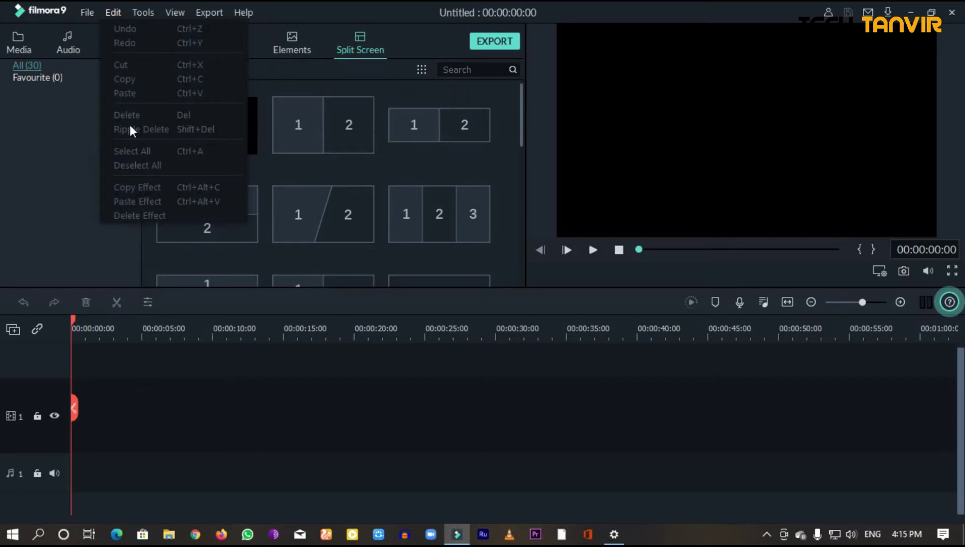
left_click(139, 12)
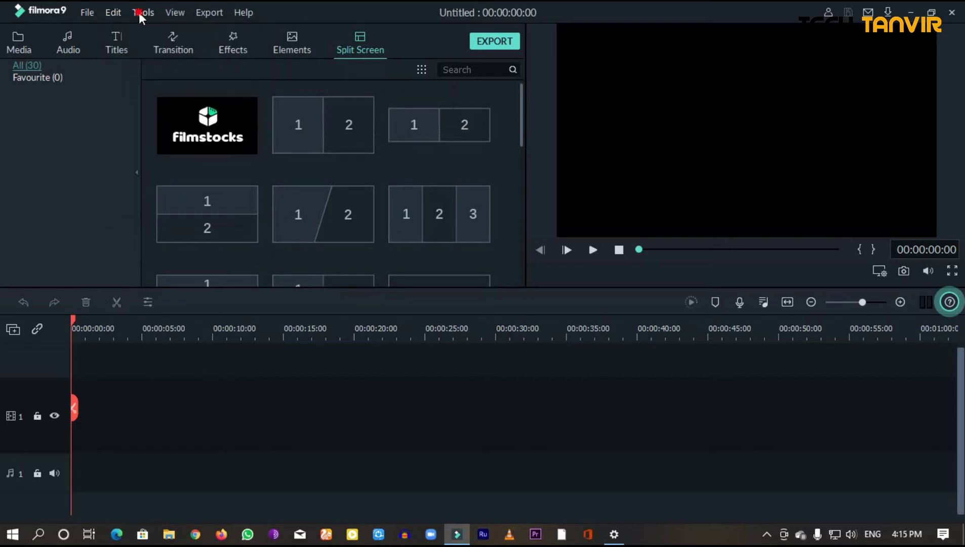
left_click(142, 10)
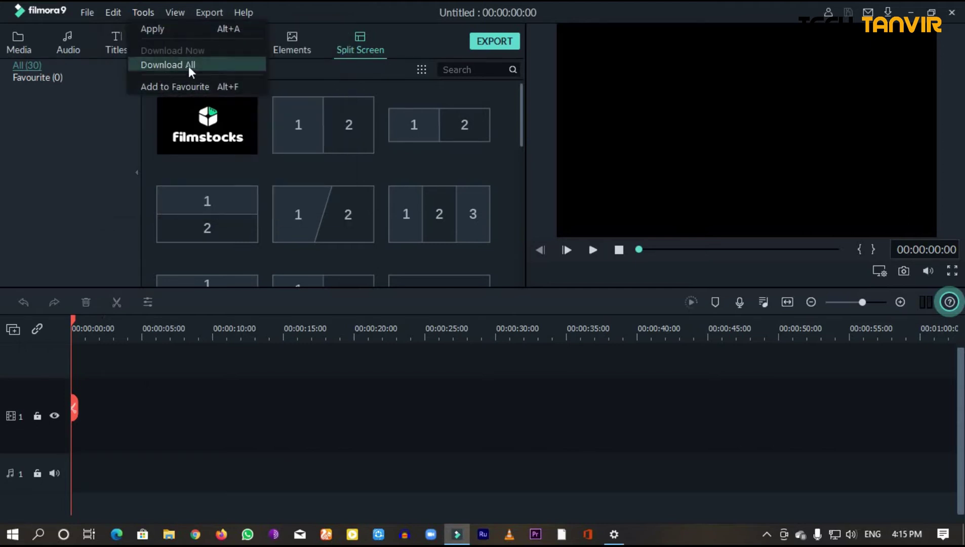
mouse_move(177, 14)
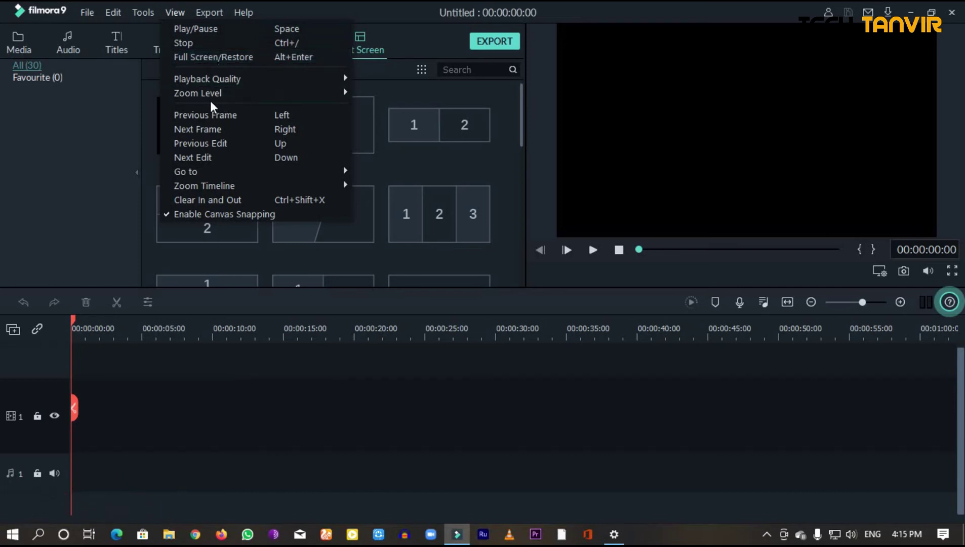
mouse_move(262, 81)
mouse_move(228, 187)
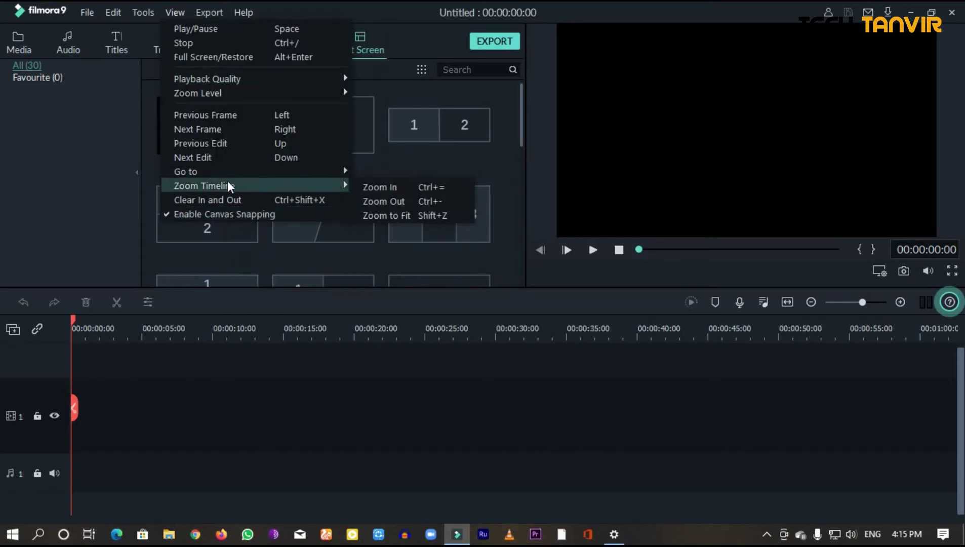
mouse_move(208, 14)
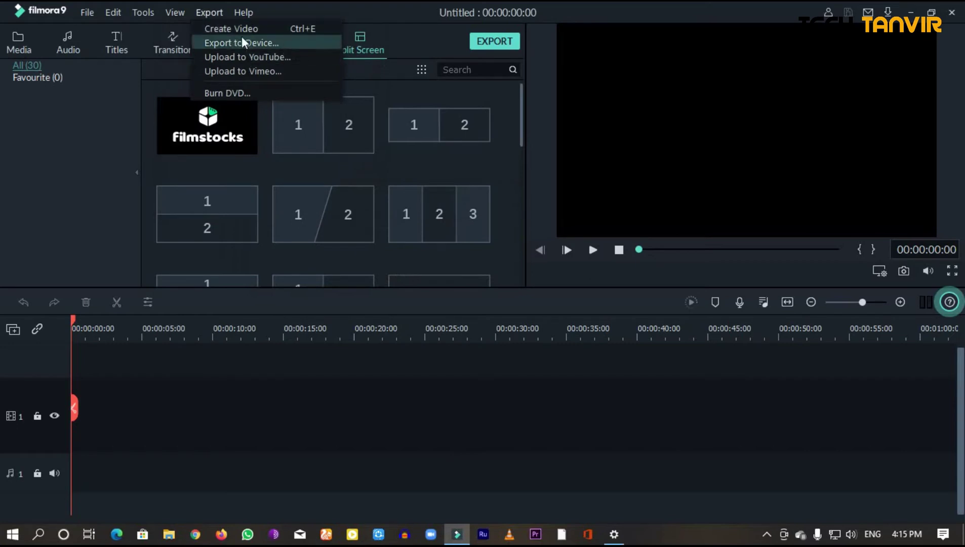
mouse_move(244, 12)
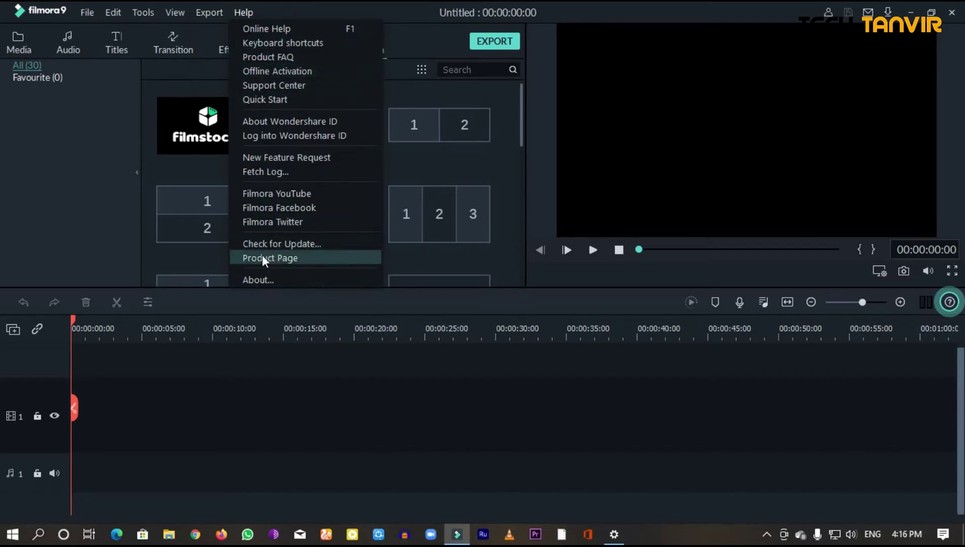
- Import the video MVI_0224.MOV into the project media from the Flimora Edit folder on the Music (G:) drive
left_click(19, 39)
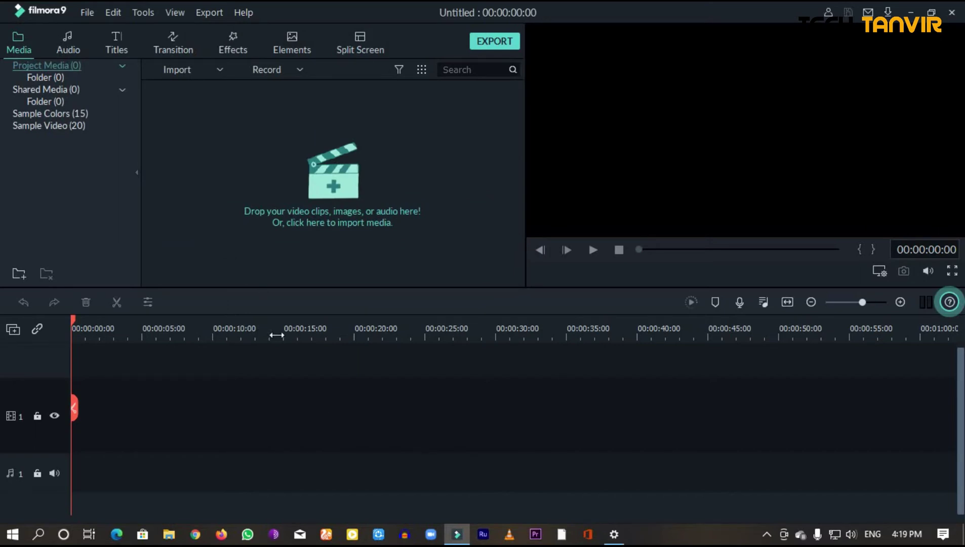
left_click(338, 207)
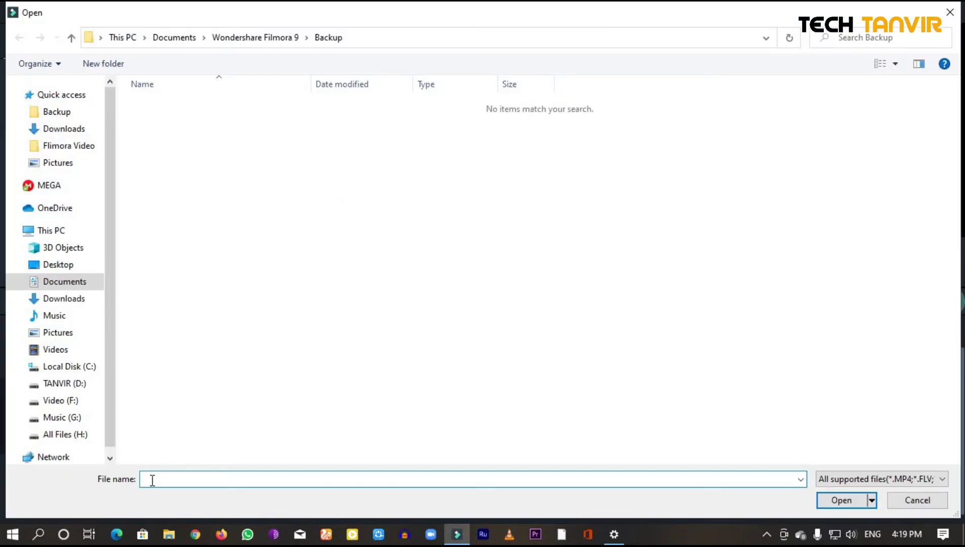
left_click(60, 422)
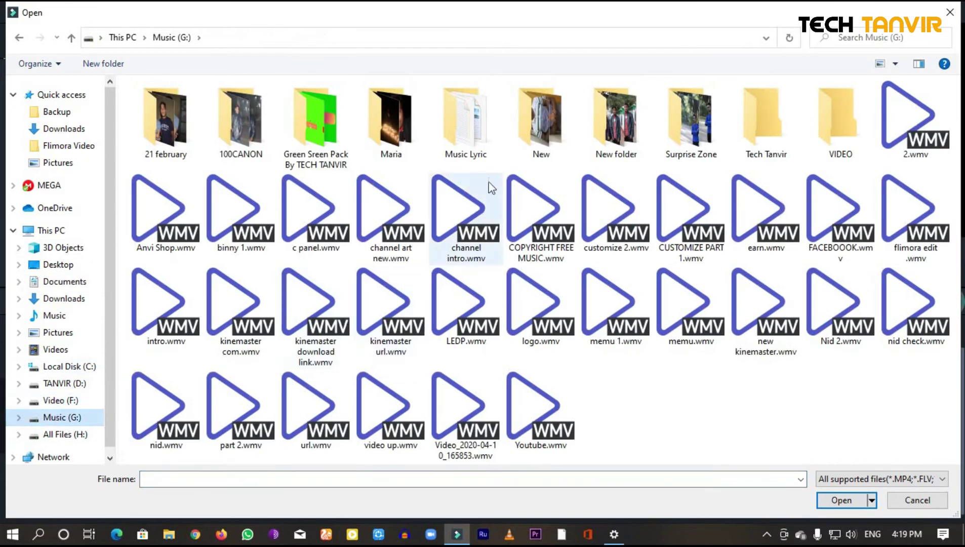
double_click(758, 128)
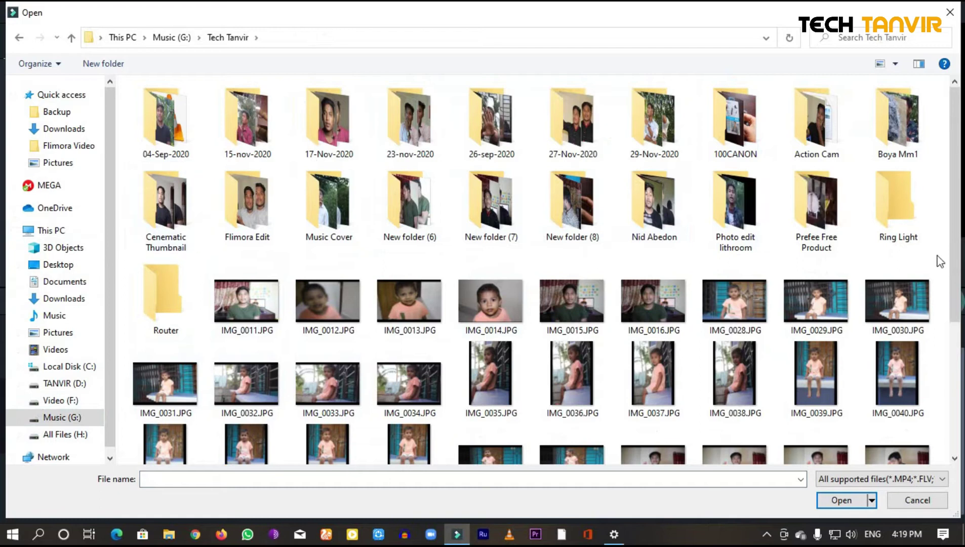
double_click(245, 205)
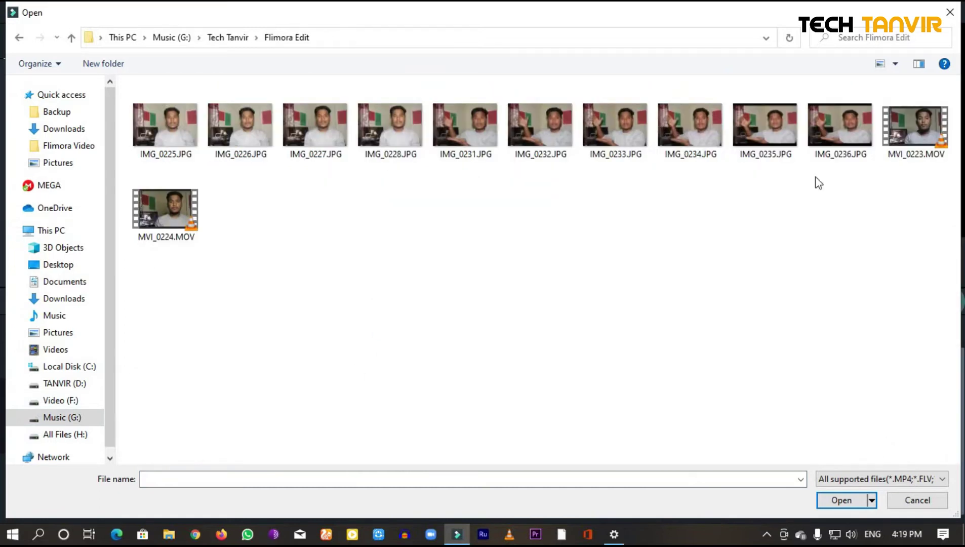
left_click(166, 208)
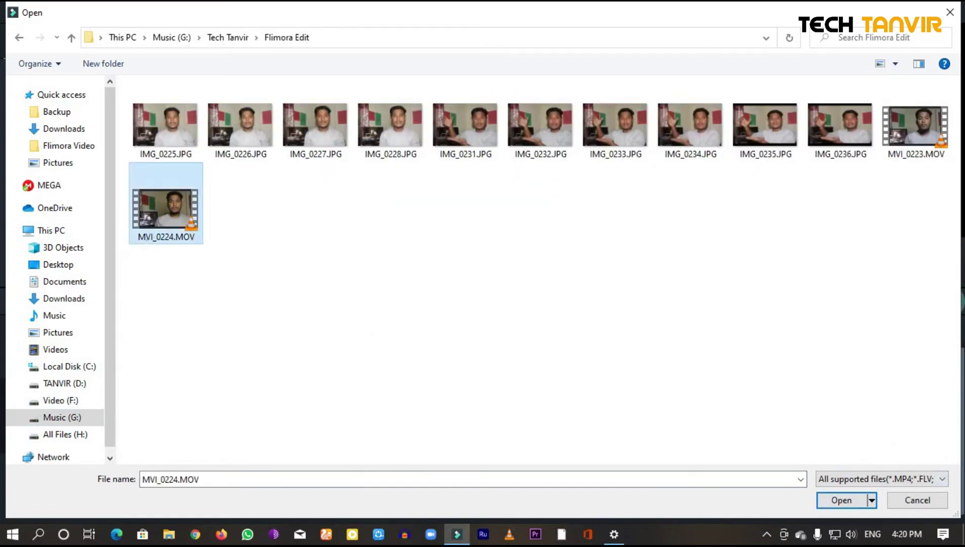
left_click(836, 499)
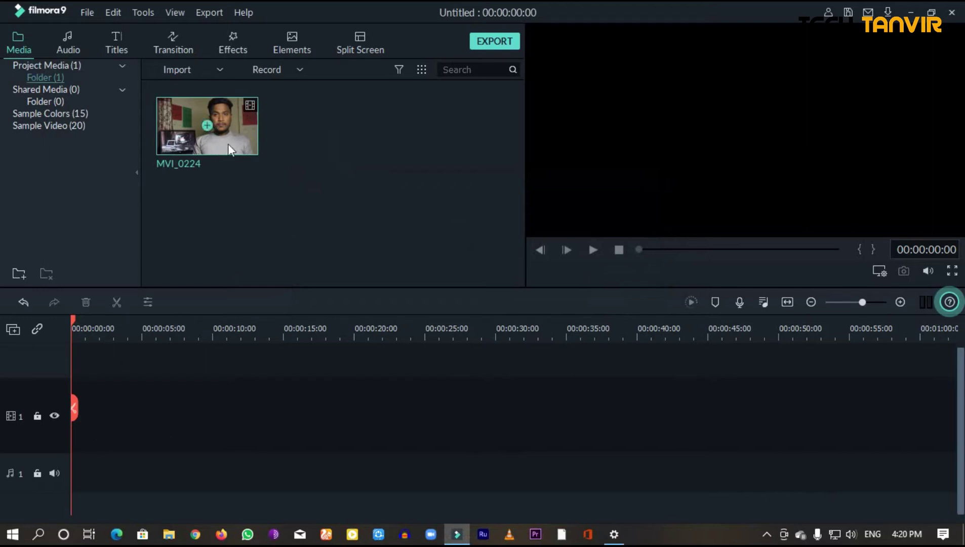
- Shrink the editor window and open the Flimora Edit folder on the Music (G:) drive in File Explorer
left_click(931, 12)
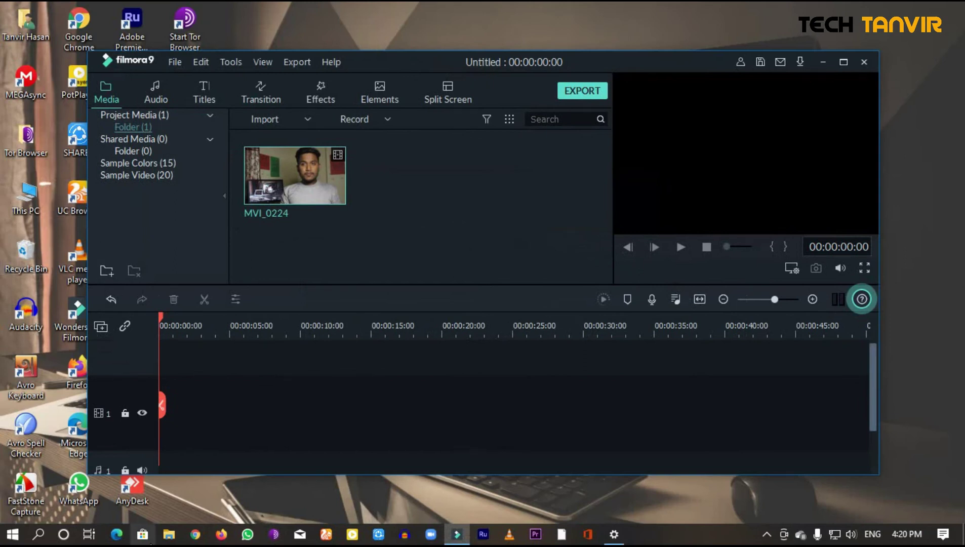
left_click(169, 535)
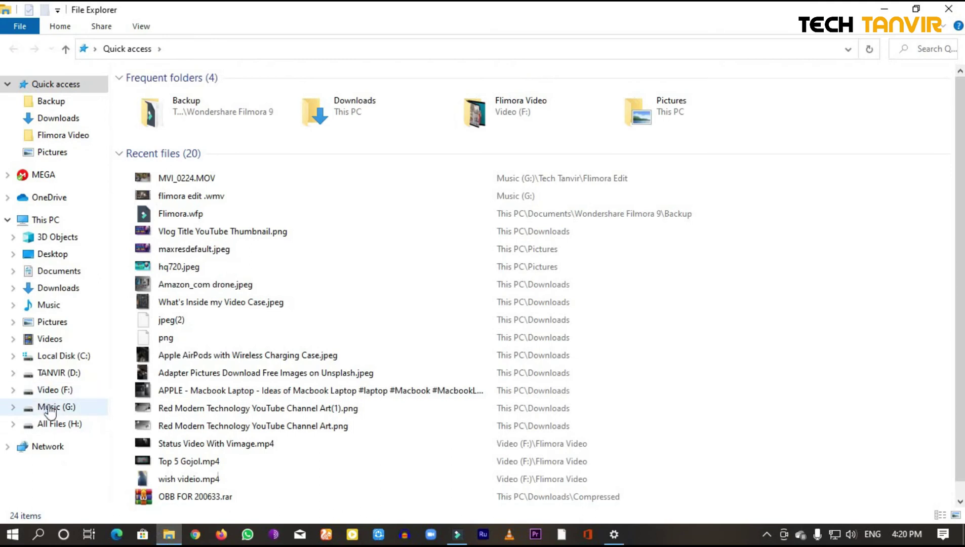
left_click(49, 405)
left_click(783, 116)
double_click(783, 116)
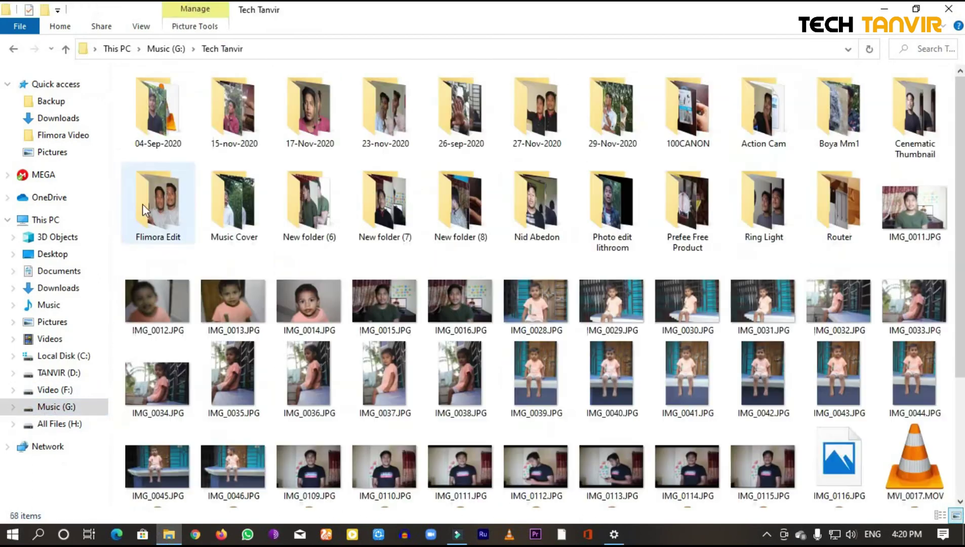
double_click(148, 194)
- Try to add MVI_0224.MOV from File Explorer straight into the project media, and maximize the Filmora9 window
left_click(191, 219)
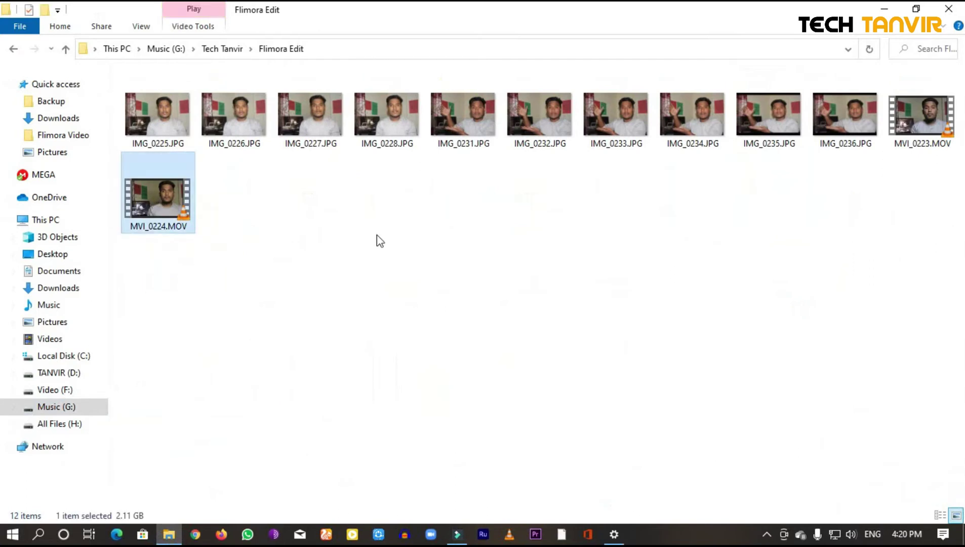
left_click_drag(151, 195, 411, 207)
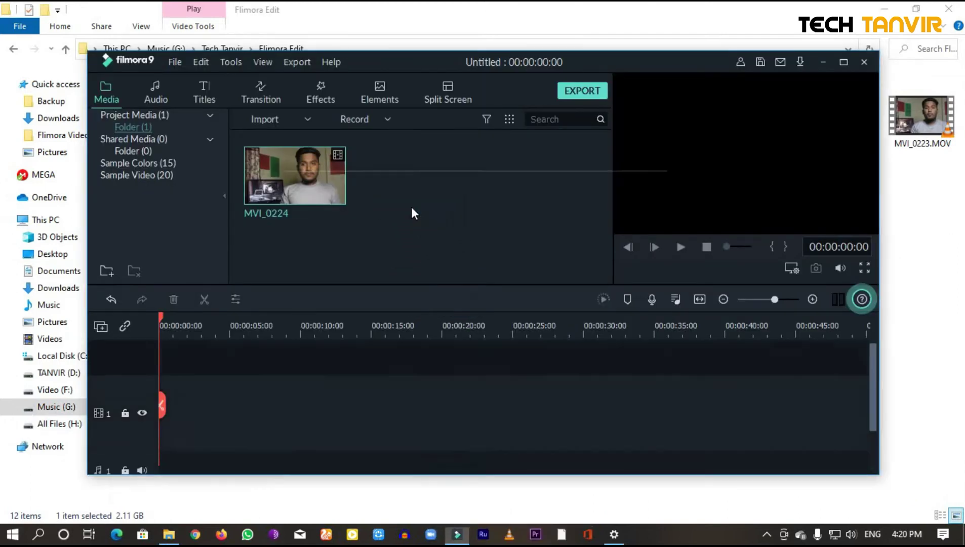
left_click(844, 61)
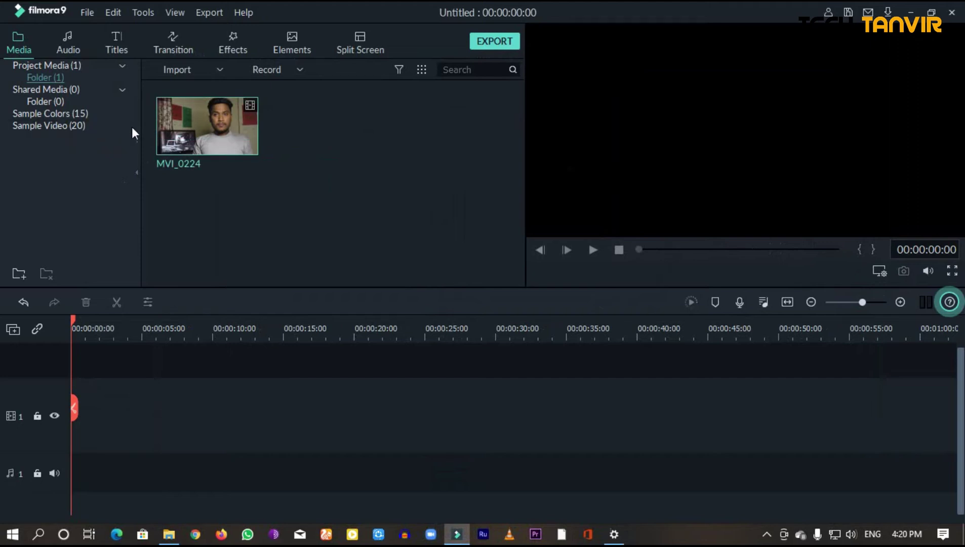
- Delete the MVI_0224 clip from the project media and confirm the deletion
right_click(185, 141)
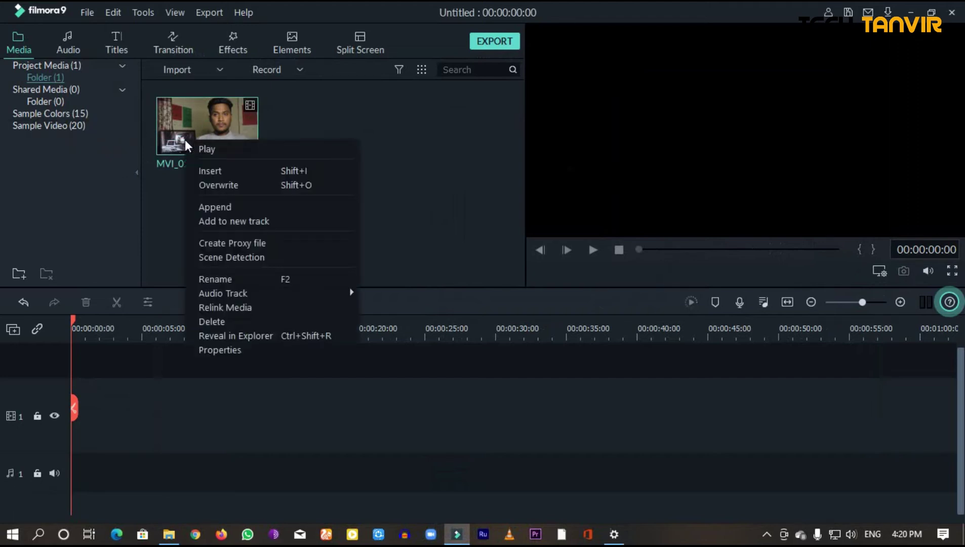
left_click(231, 321)
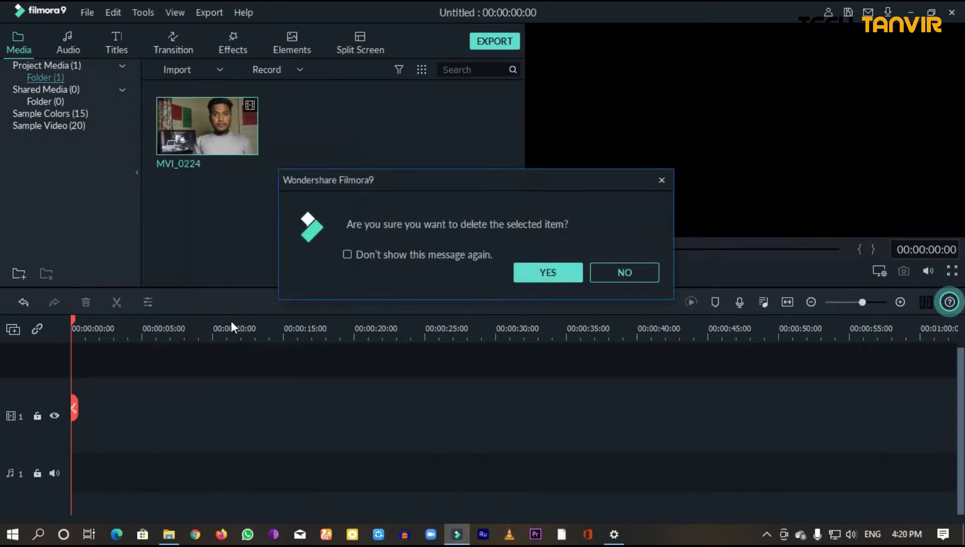
left_click(538, 277)
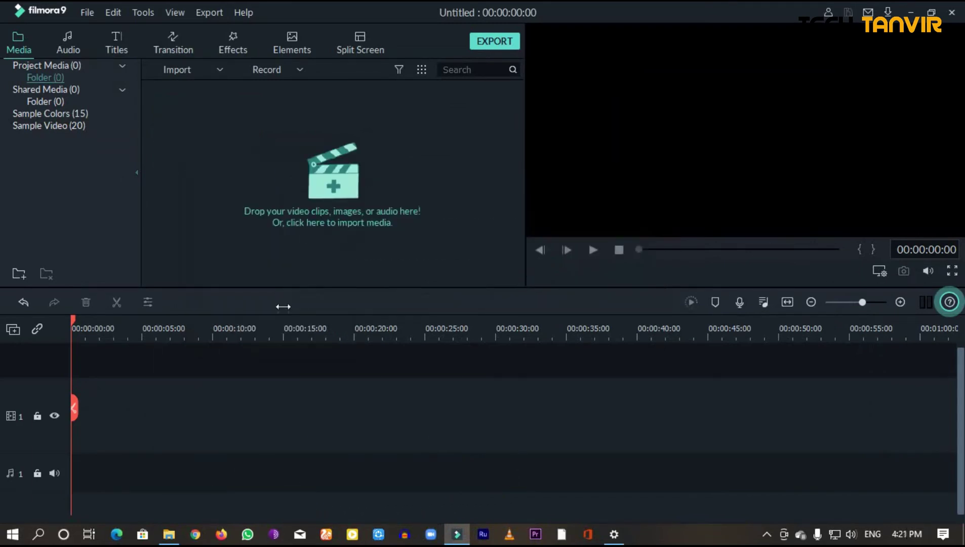
- Add MVI_0224.MOV from the Flimora Edit folder in File Explorer directly into the Filmora9 project media
left_click(175, 538)
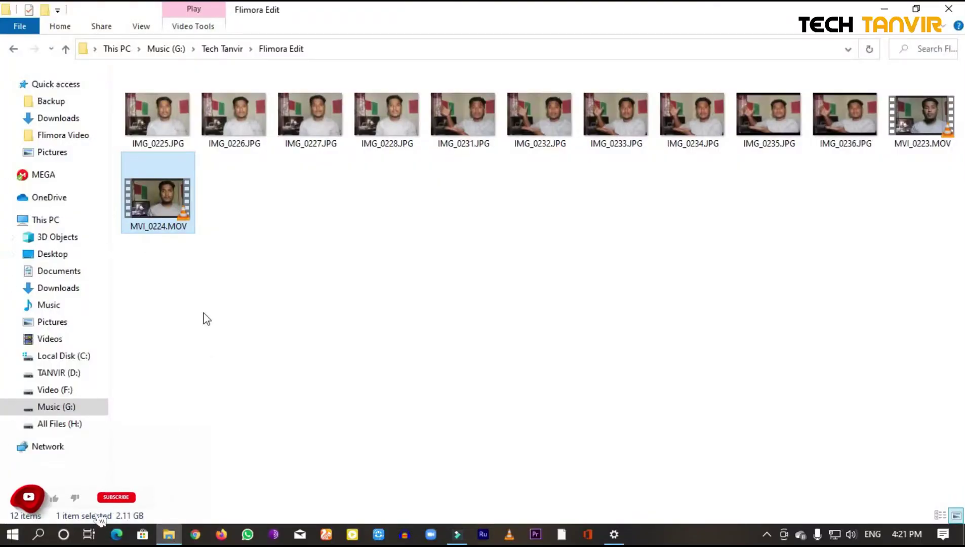
left_click_drag(152, 200, 462, 537)
left_click_drag(369, 226, 349, 187)
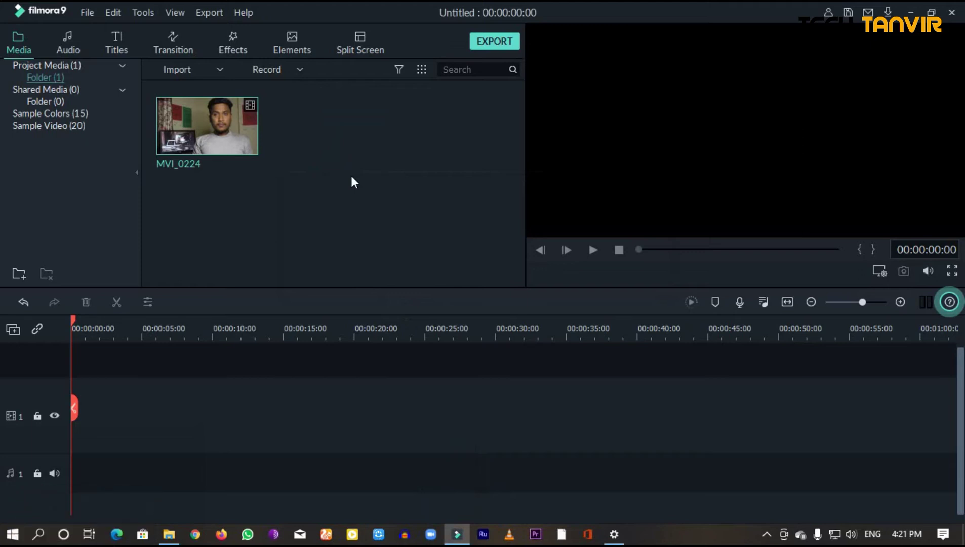
- Place MVI_0224 at the start of video track 1 and match the project settings to the media at 1920 x 1088 25fps
mouse_move(216, 155)
left_click_drag(230, 132, 67, 425)
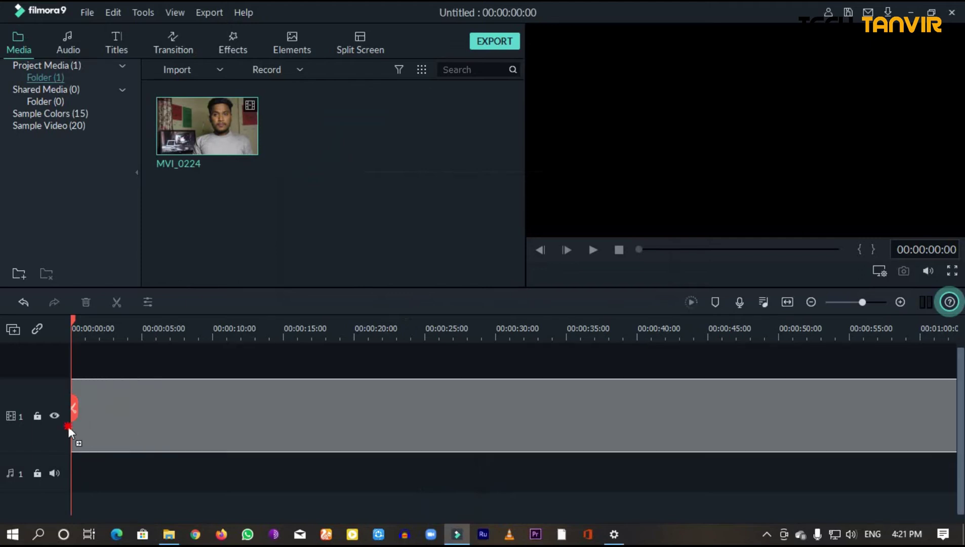
left_click_drag(0, 429, 1, 429)
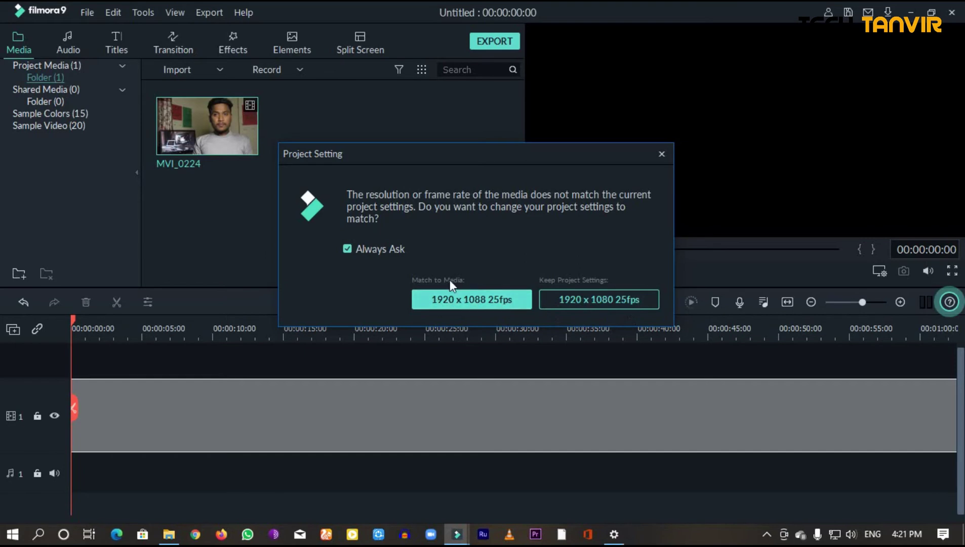
left_click(505, 297)
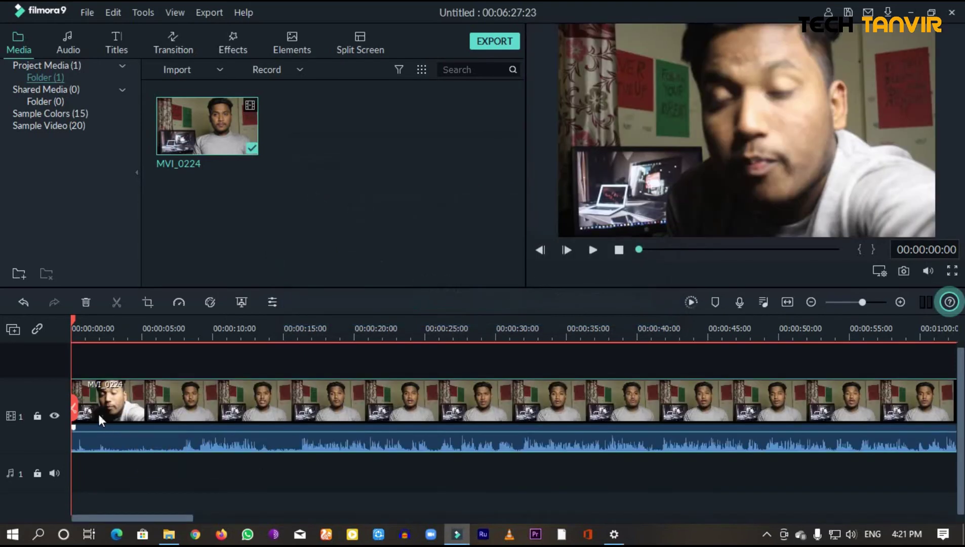
- Preview where the speech starts and split the MVI_0224 clip at 00:00:16:06
left_click_drag(76, 319, 297, 334)
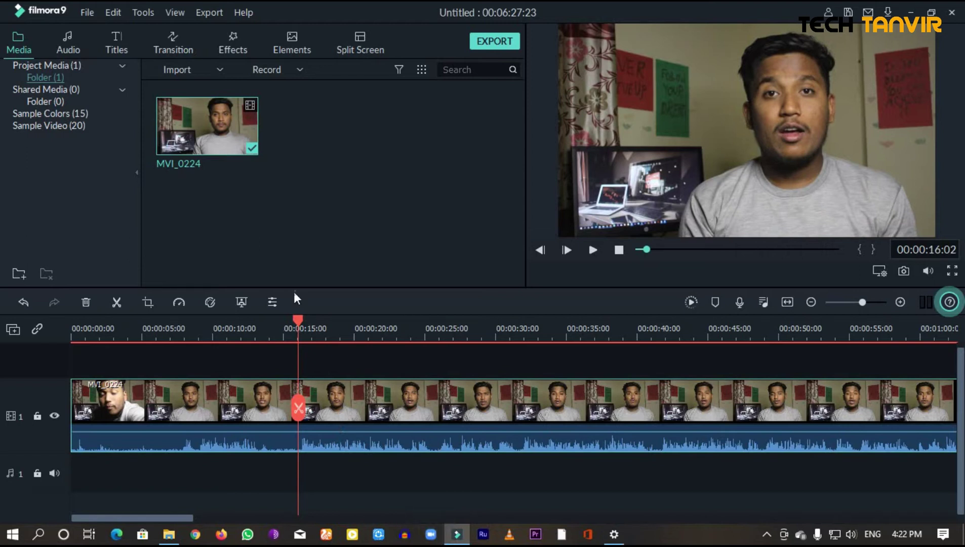
left_click(593, 250)
left_click_drag(312, 324, 299, 337)
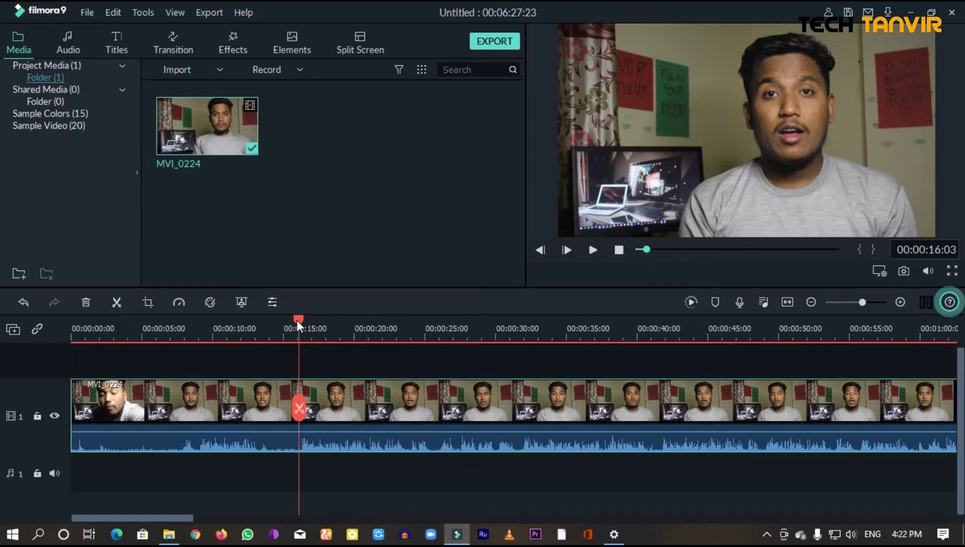
mouse_move(298, 319)
left_mouse_down()
mouse_move(306, 326)
mouse_move(298, 338)
mouse_move(301, 322)
left_mouse_up()
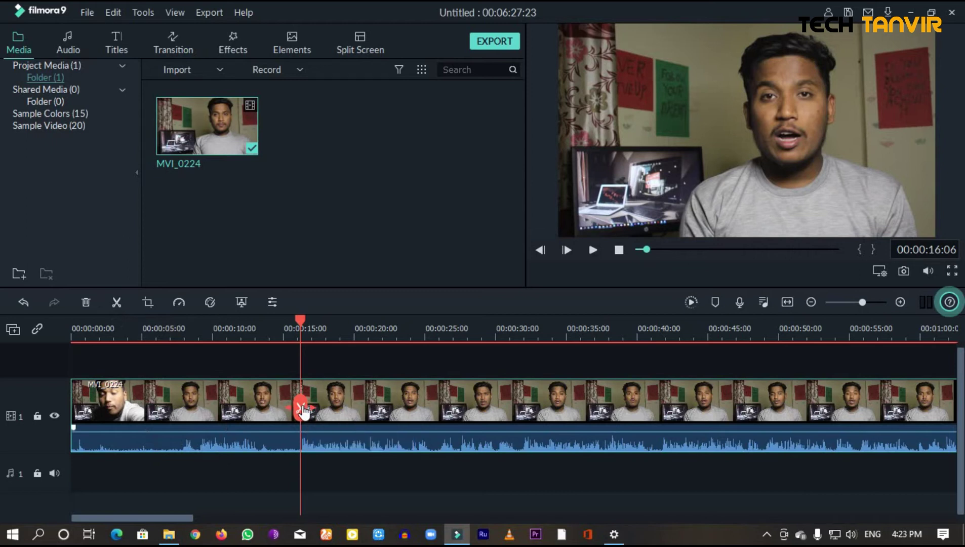
left_click(299, 322)
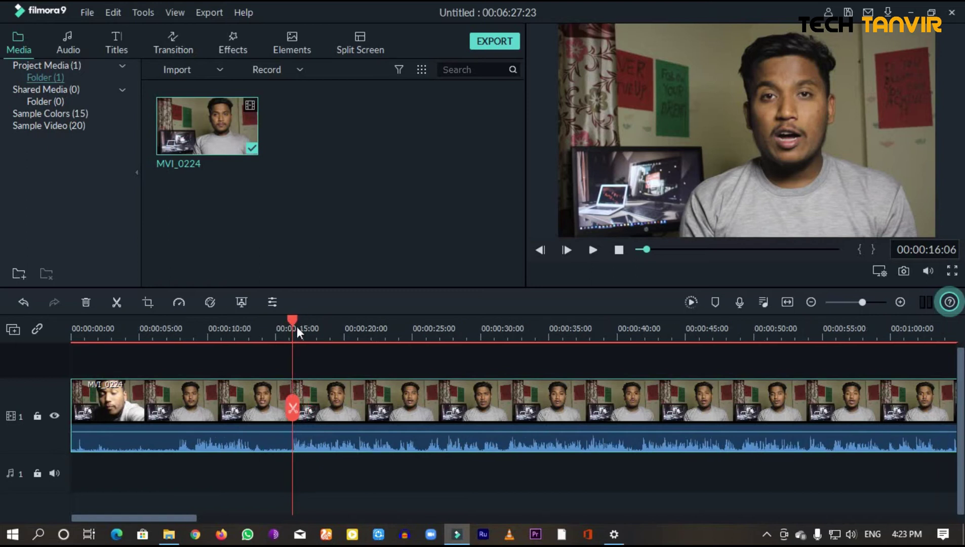
left_click_drag(299, 322, 294, 336)
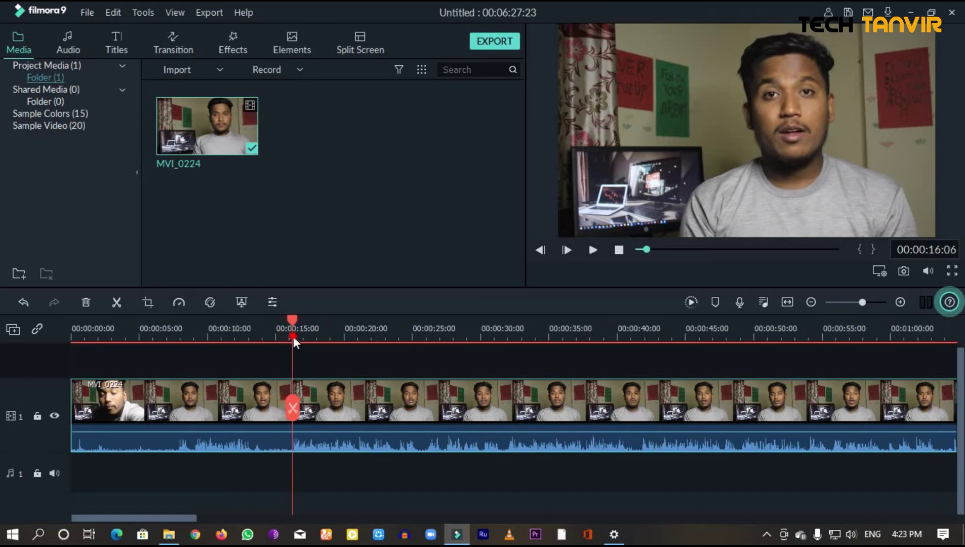
left_click(293, 406)
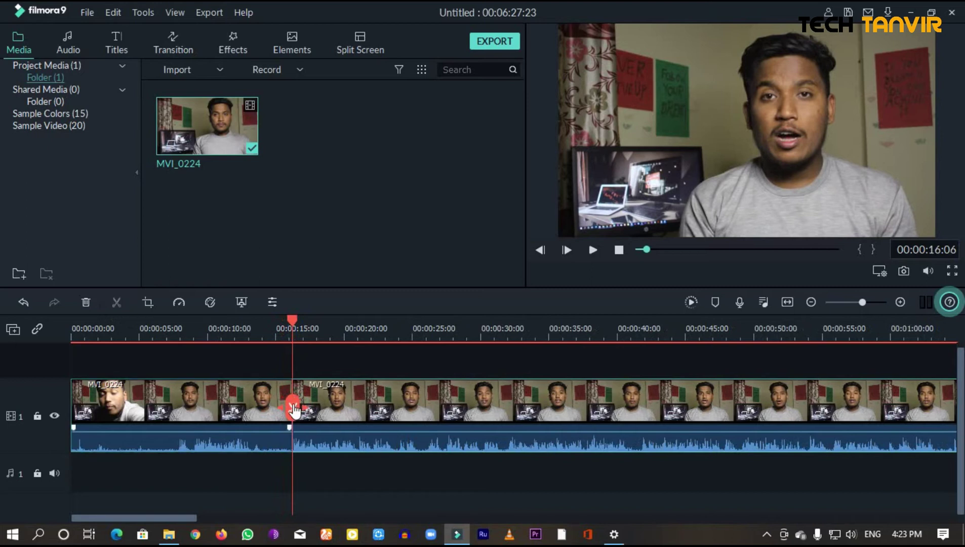
- Delete the opening segment before the split so the remaining clip starts the timeline
left_click(130, 403)
left_click(342, 396)
left_click(257, 399)
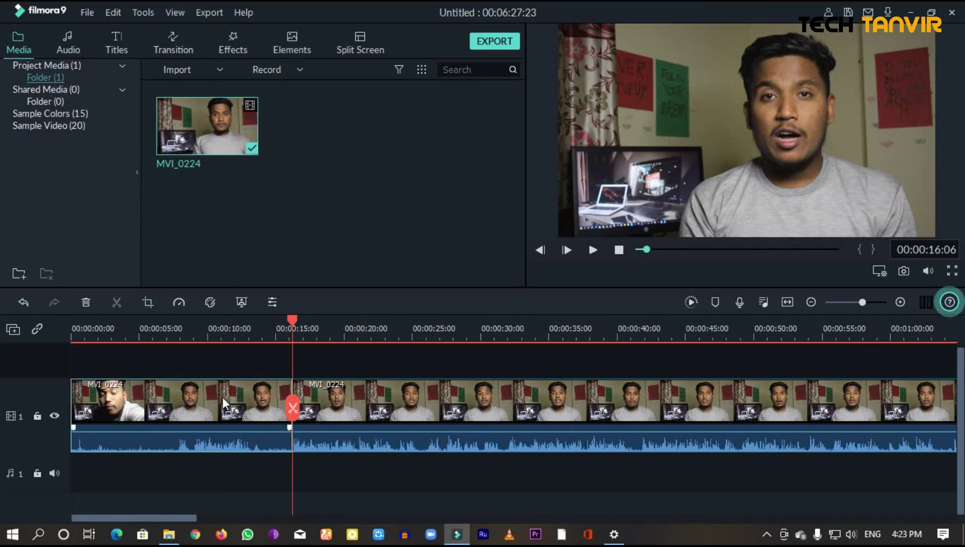
key("Delete")
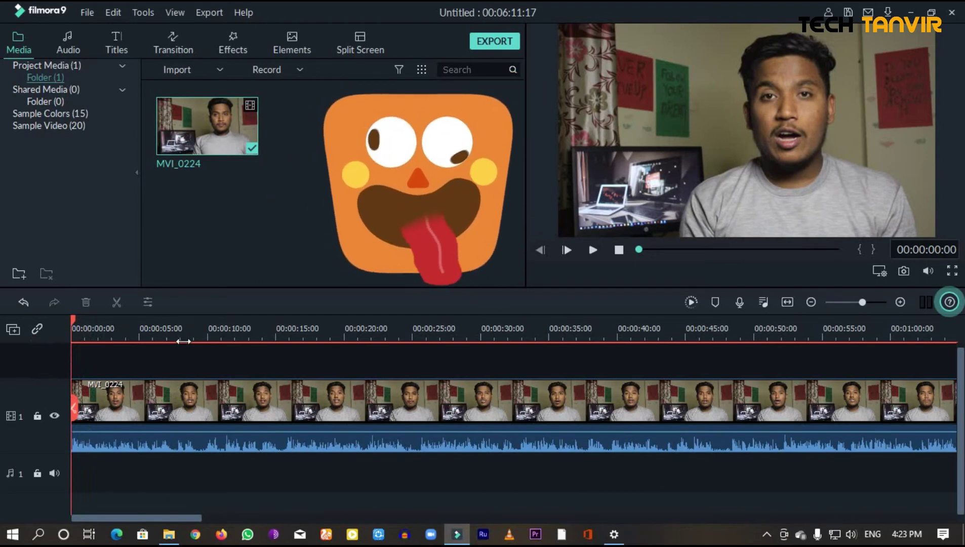
- Crop the timeline clip to a 16:9 ratio at 1868 x 1051, with the crop frame against the picture's lower edge
left_click(83, 328)
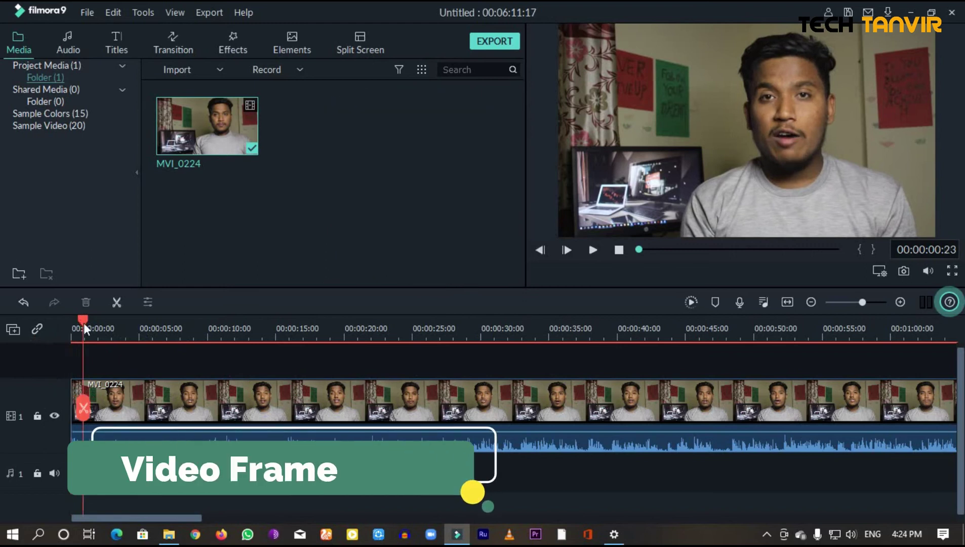
left_click(132, 405)
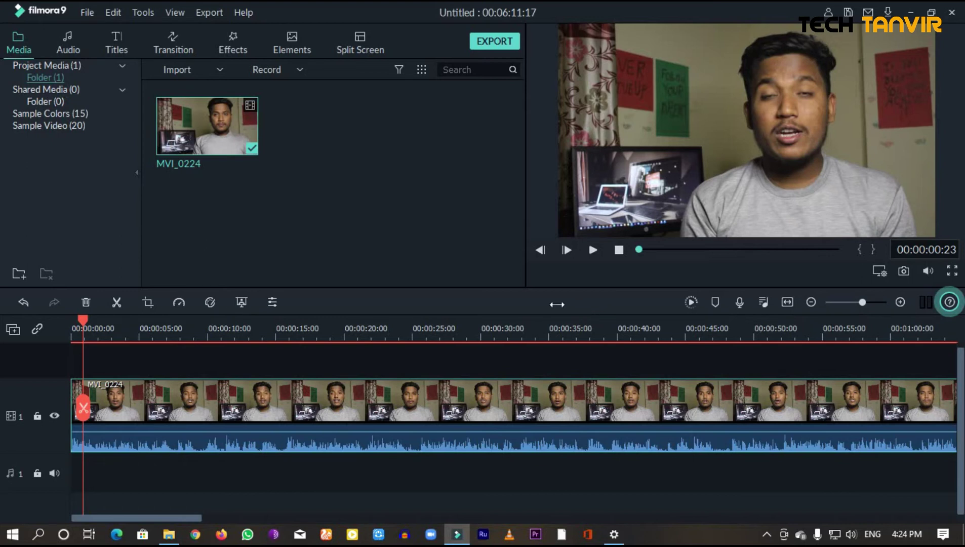
left_click(152, 307)
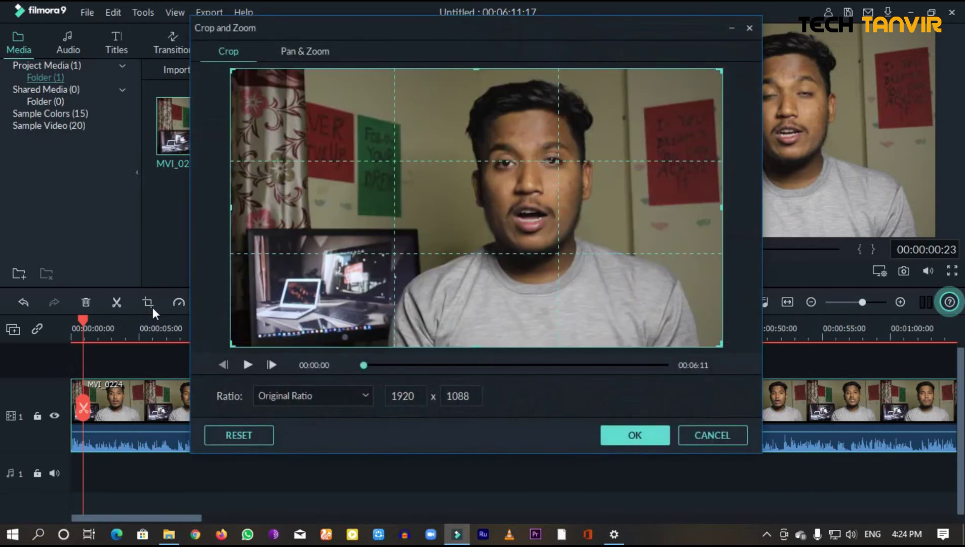
left_click(281, 395)
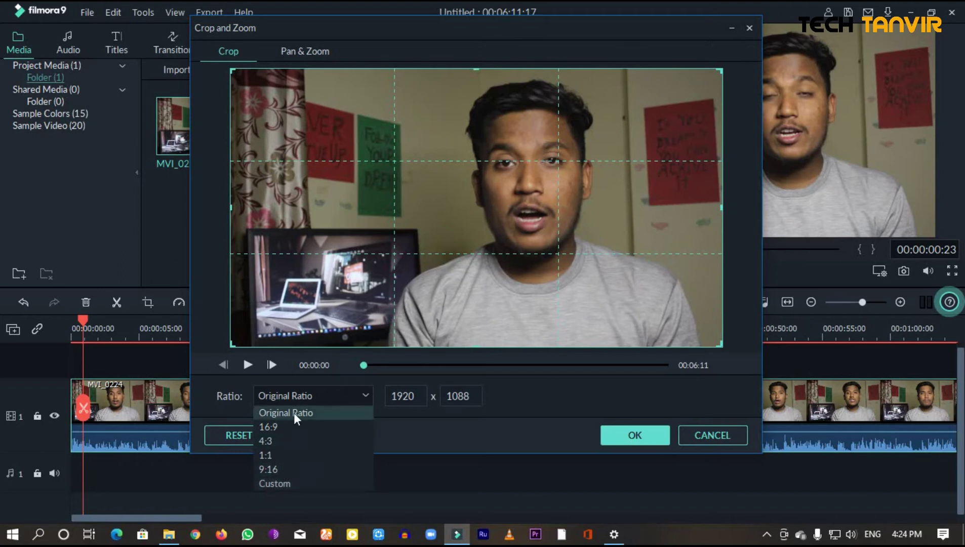
left_click(287, 426)
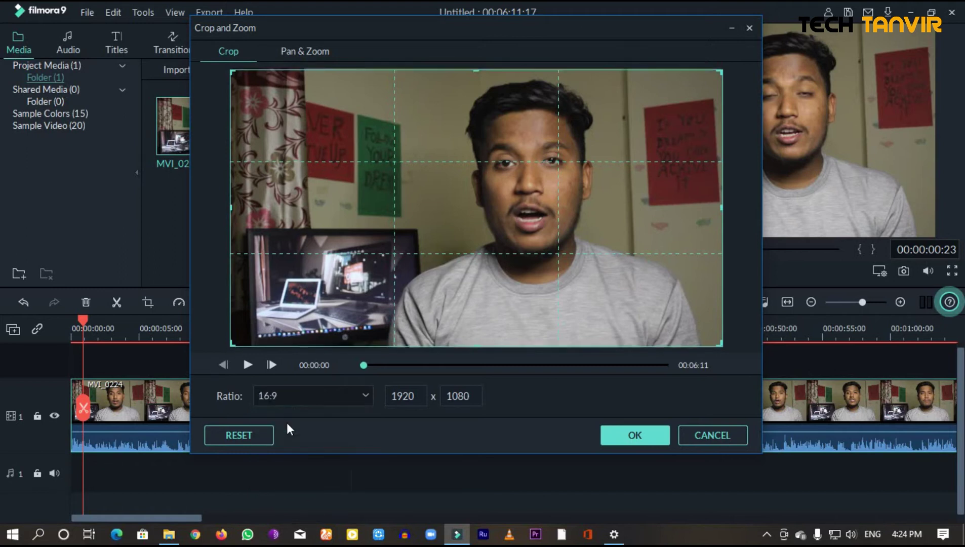
left_click_drag(312, 168, 388, 168)
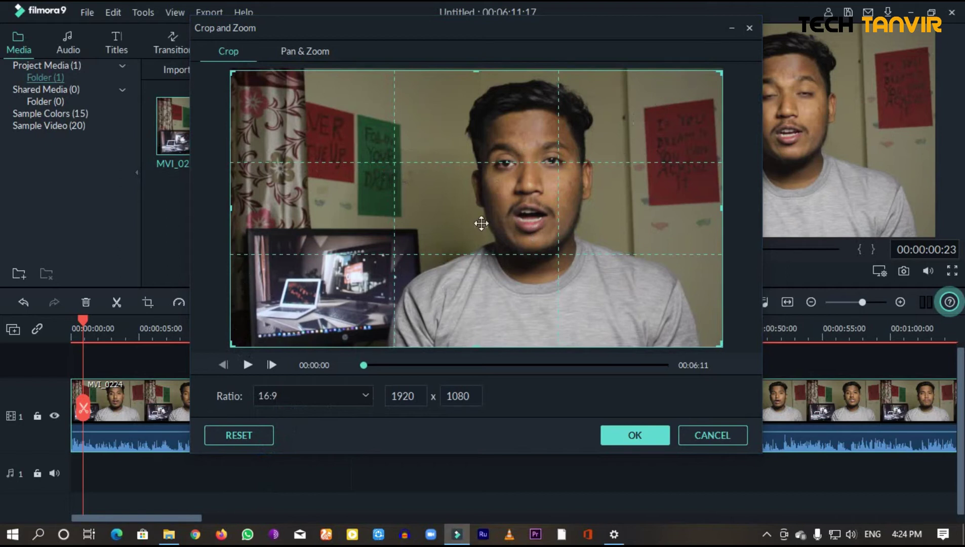
left_click_drag(235, 342, 244, 346)
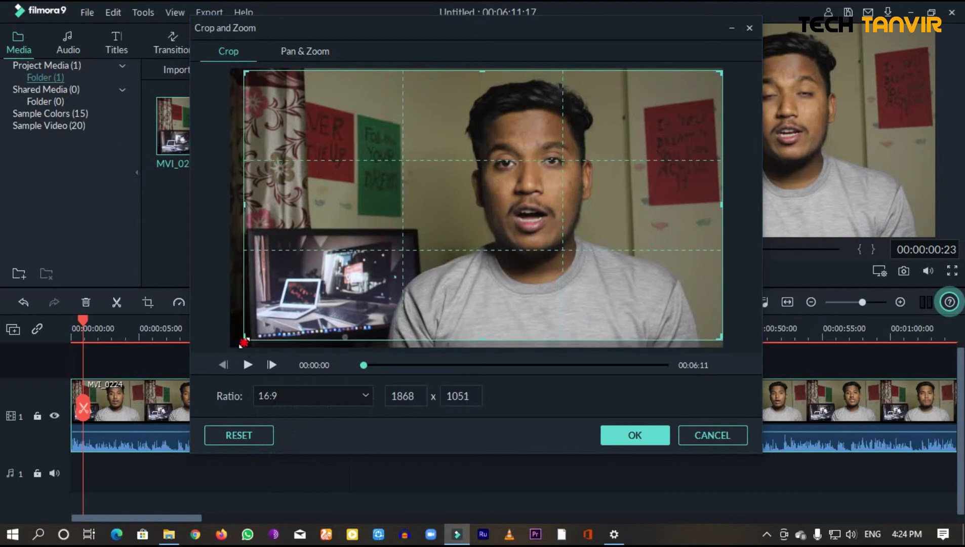
left_click_drag(398, 258, 402, 264)
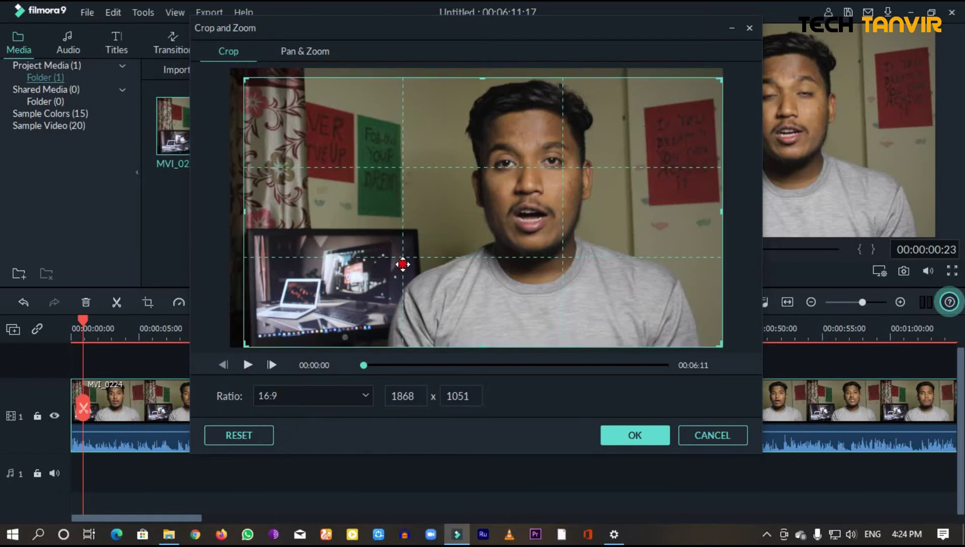
left_click(622, 435)
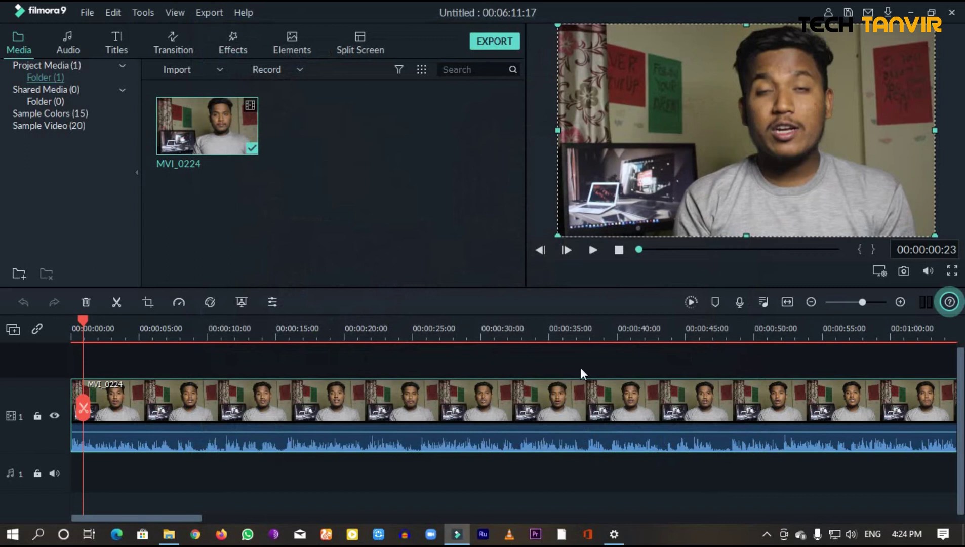
- Play the cropped clip briefly to check the framing, and return the playhead to the start
left_click(557, 359)
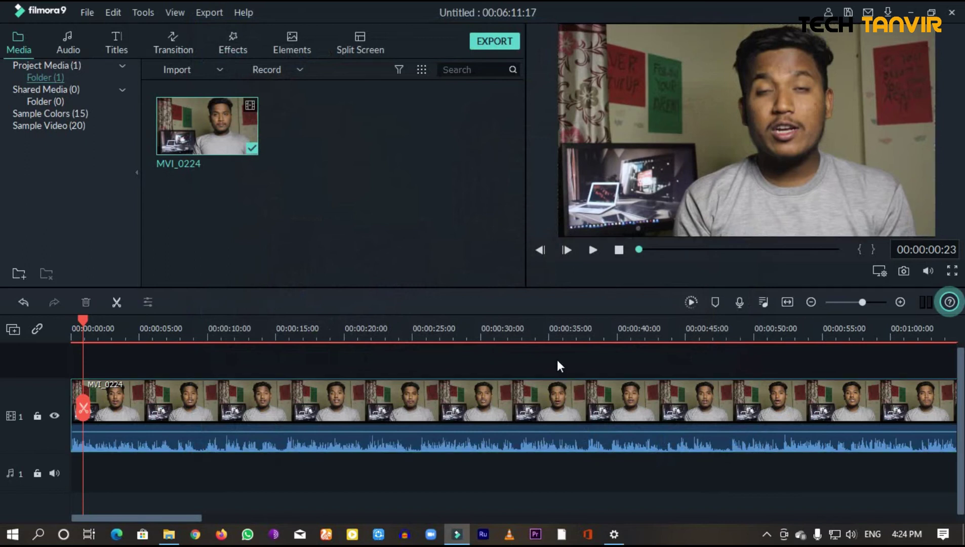
left_click(594, 251)
left_click(594, 251)
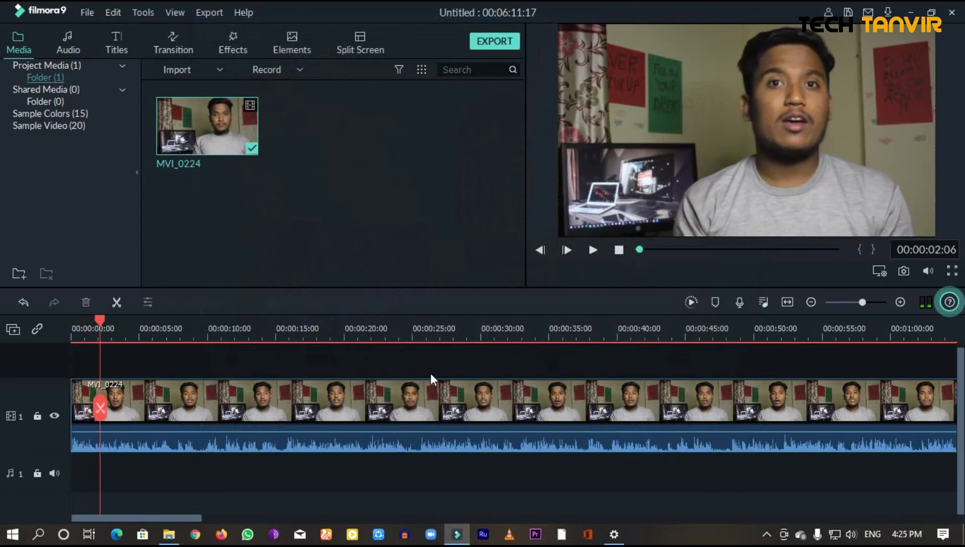
left_click_drag(99, 326, 31, 353)
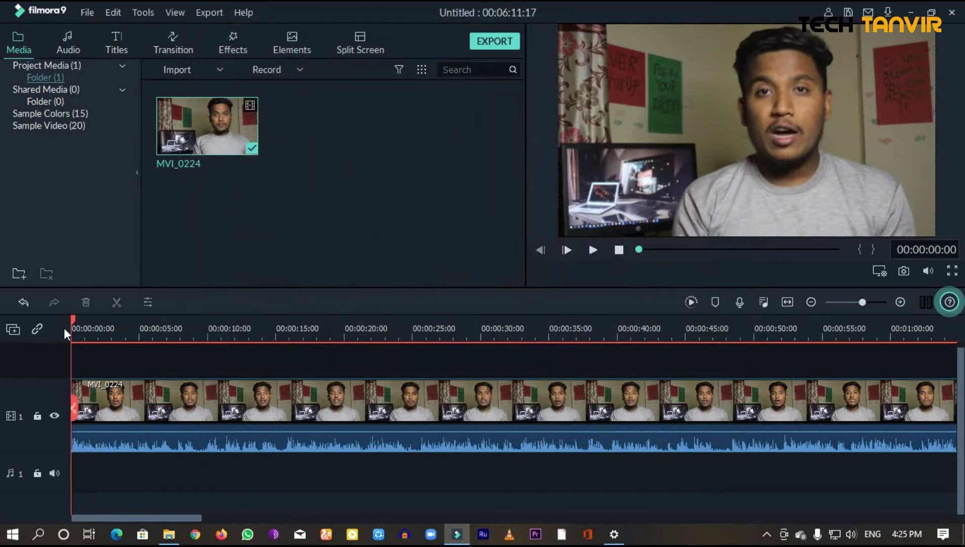
- Cut out the section of the clip between 00:00:07:14 and 00:00:09:17 by splitting at both points and deleting the middle piece
left_click_drag(72, 323, 166, 344)
key("space")
key("space")
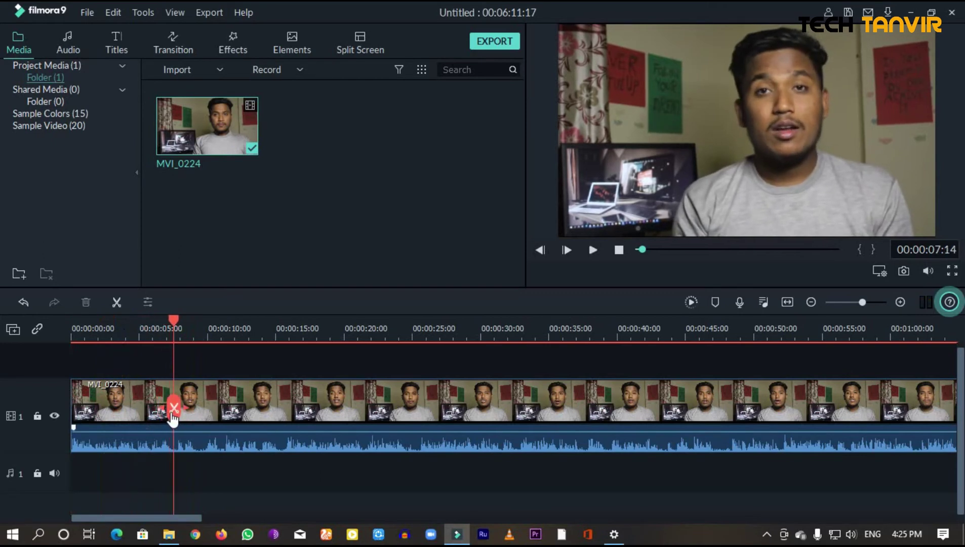
left_click(174, 408)
left_click_drag(173, 320, 198, 331)
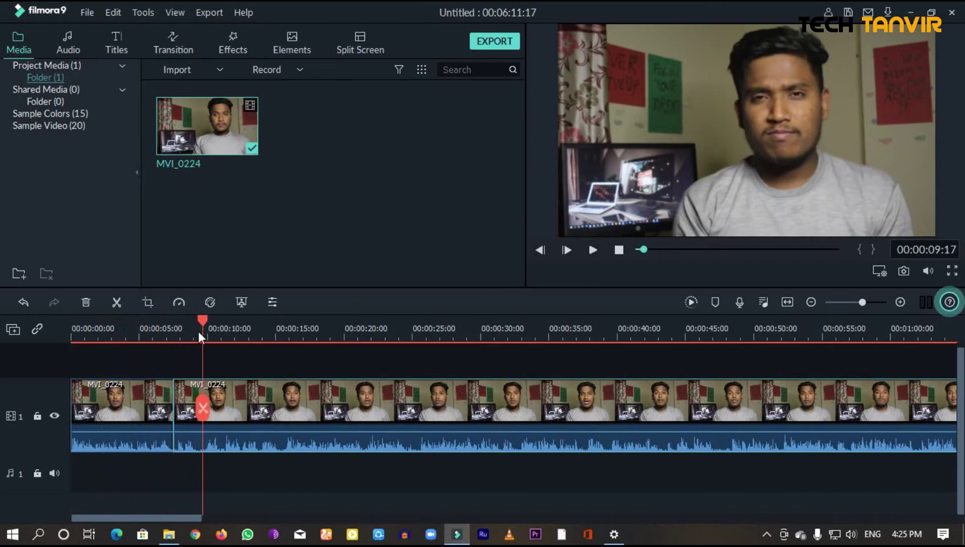
left_click(202, 408)
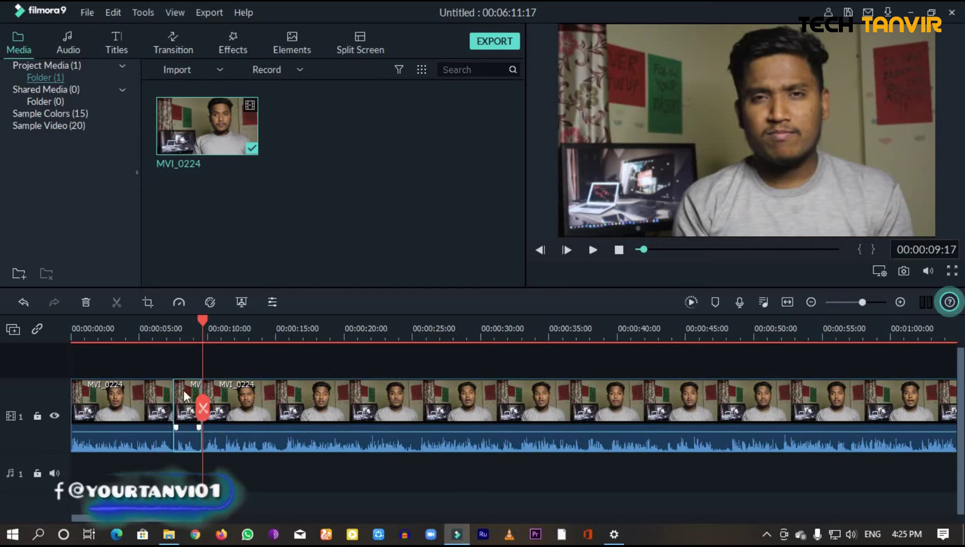
key("Delete")
- Split the second clip at 00:00:22:10 and delete everything after it, leaving the playhead at 00:00:12:06
left_click_drag(173, 324, 278, 346)
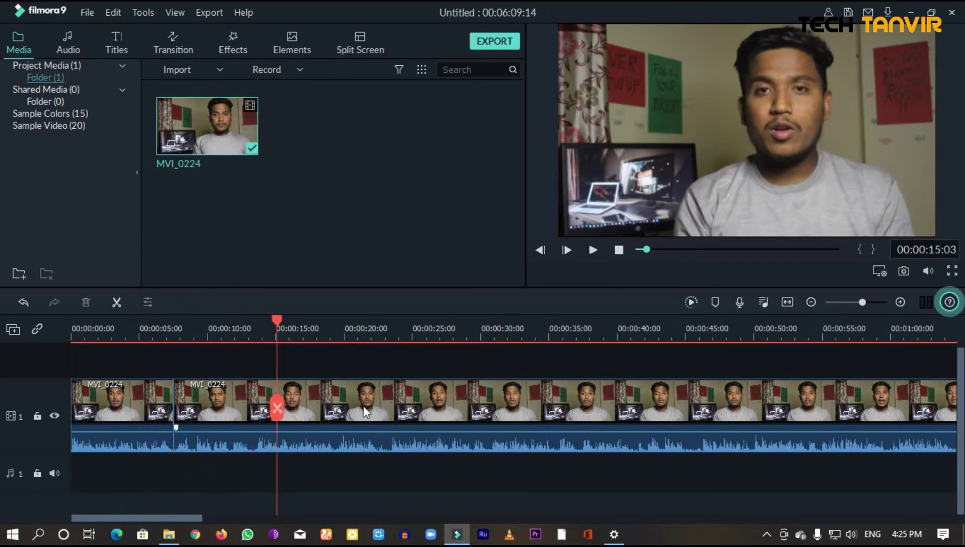
left_click_drag(279, 325, 377, 340)
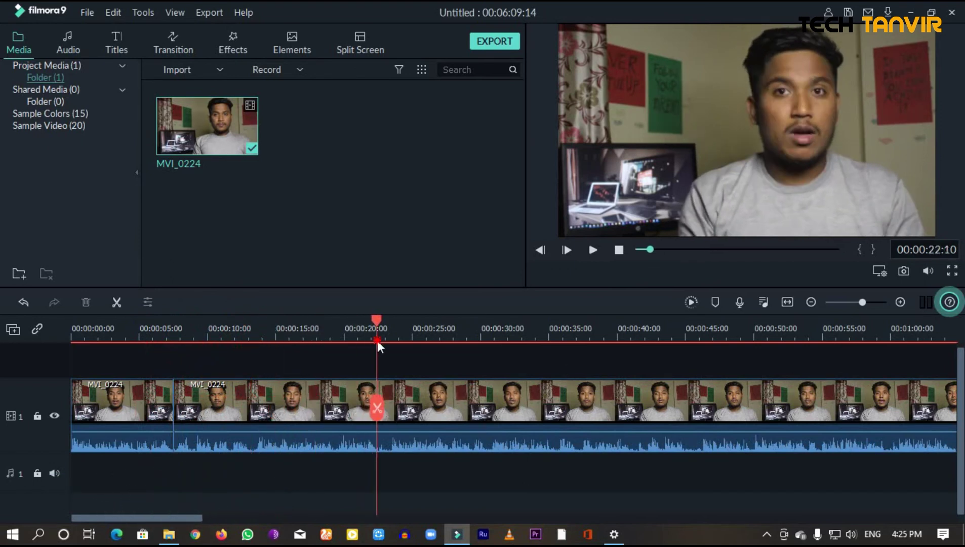
left_click(376, 408)
key("Delete")
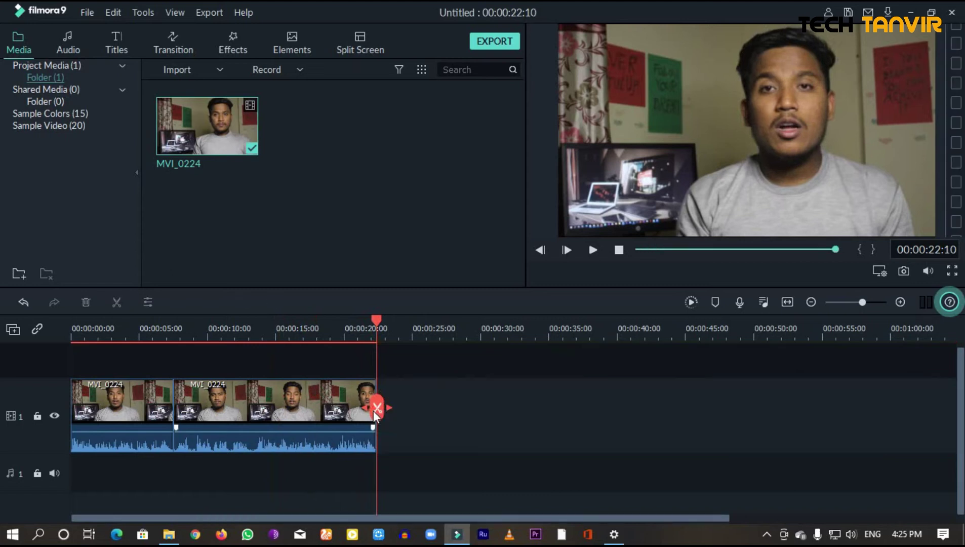
left_click_drag(365, 316, 238, 371)
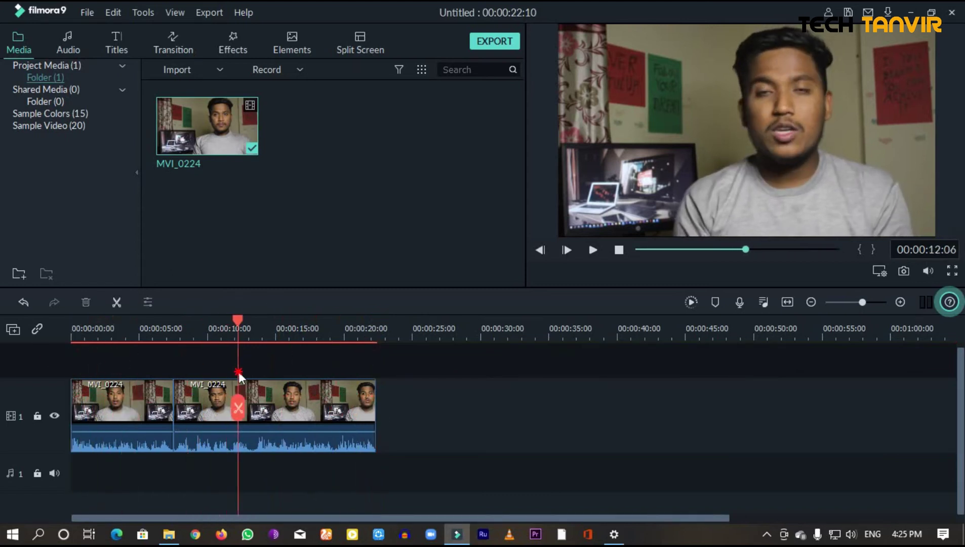
- Review the speed options for the second clip, including the slow, fast, freeze frame and reverse entries, without applying any
left_click(279, 411)
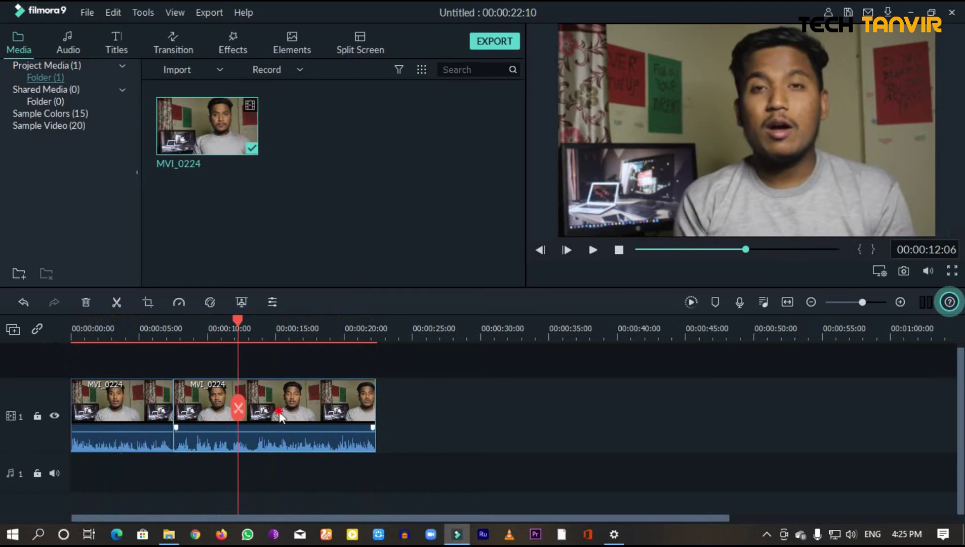
left_click(178, 302)
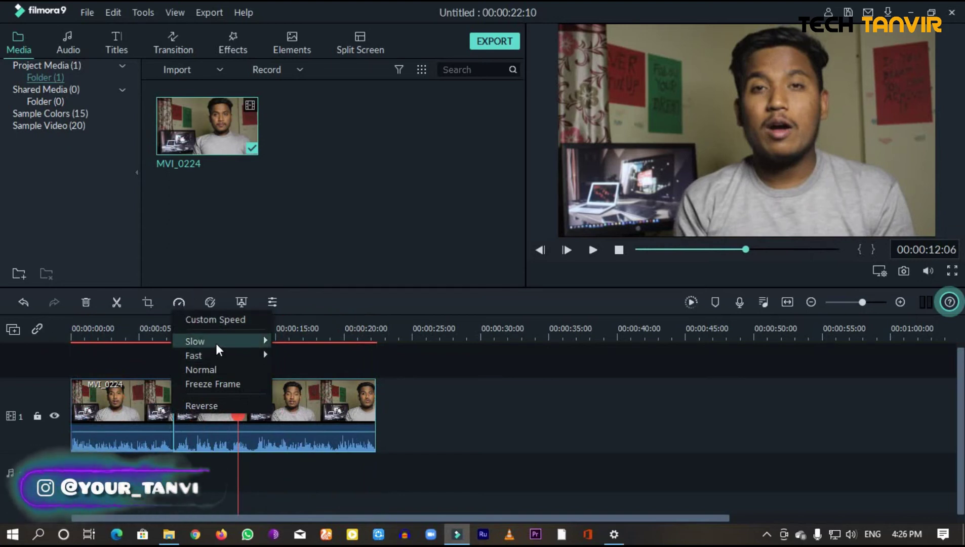
mouse_move(215, 342)
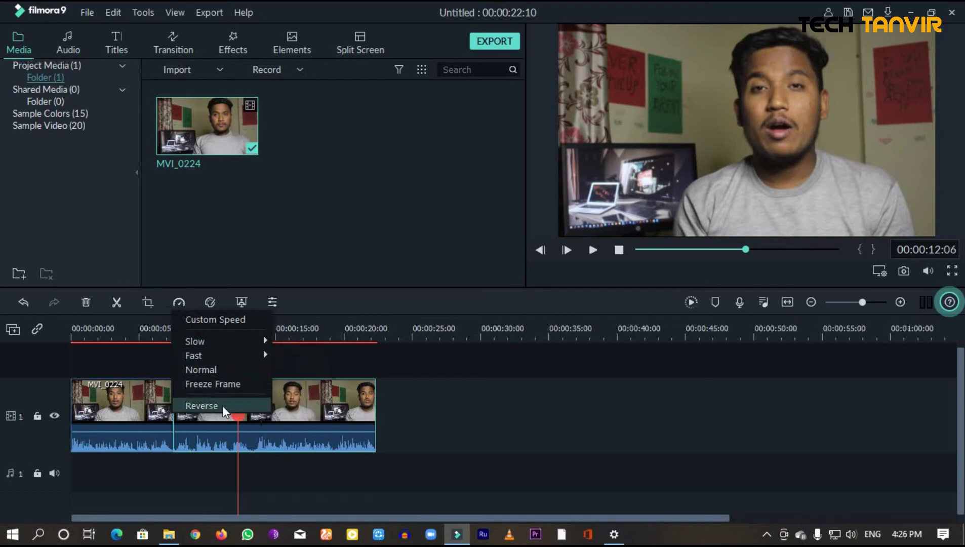
left_click(424, 403)
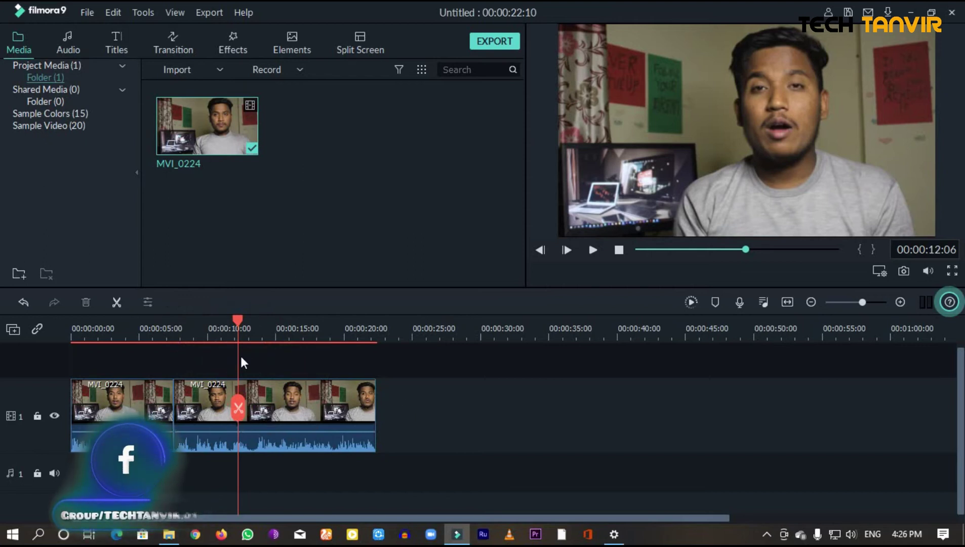
- Add the Benjamin Thompson - Lullaby music to audio track 1 and move it to the start of the timeline
left_click_drag(238, 329, 174, 354)
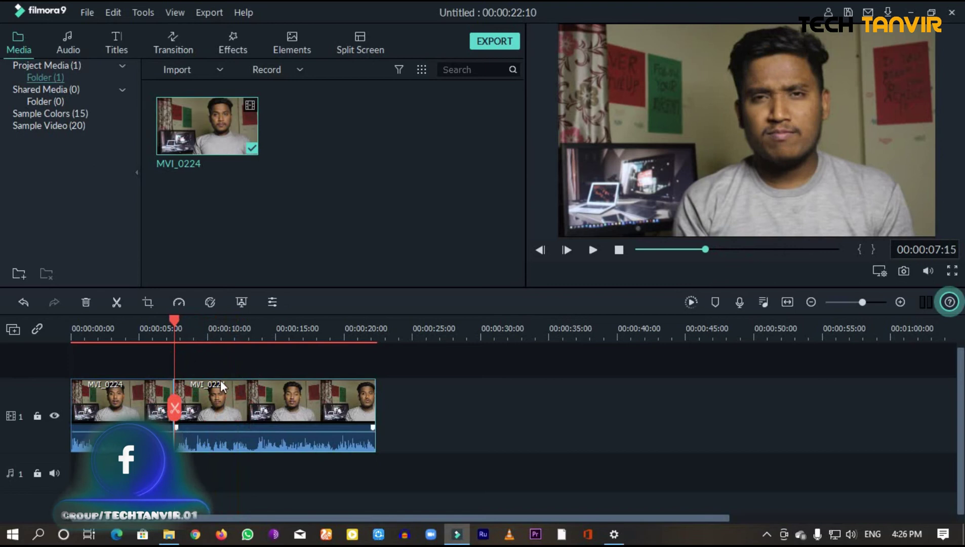
scroll(115, 372, "up", 1)
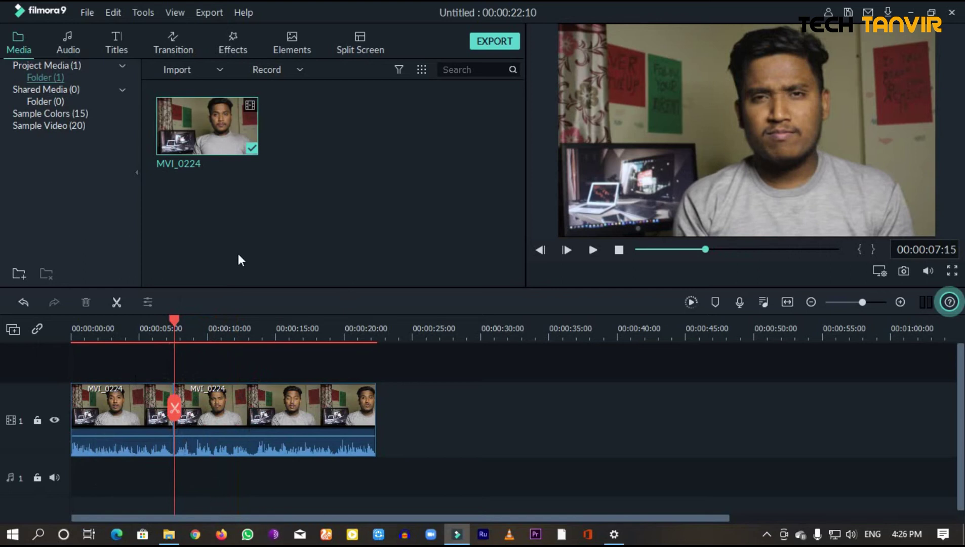
left_click(69, 41)
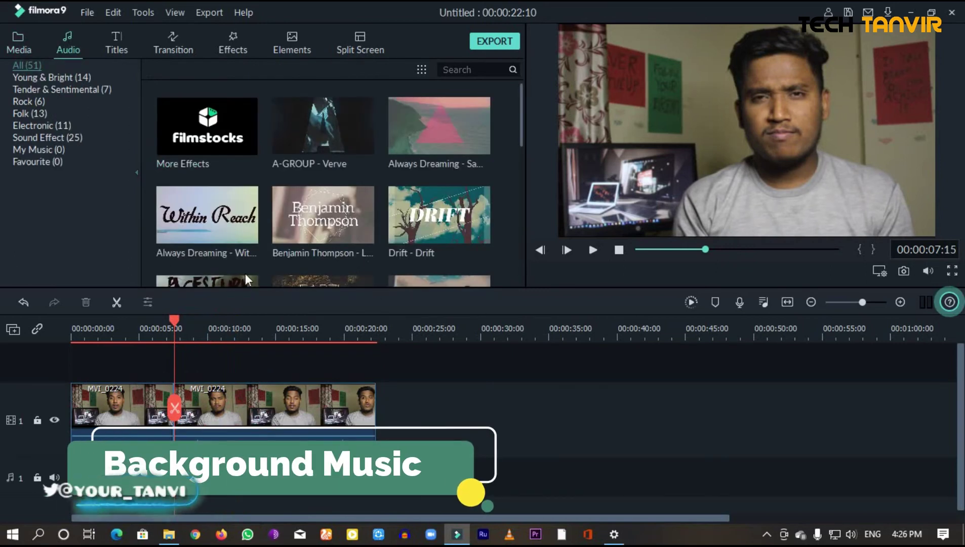
mouse_move(441, 238)
mouse_move(372, 238)
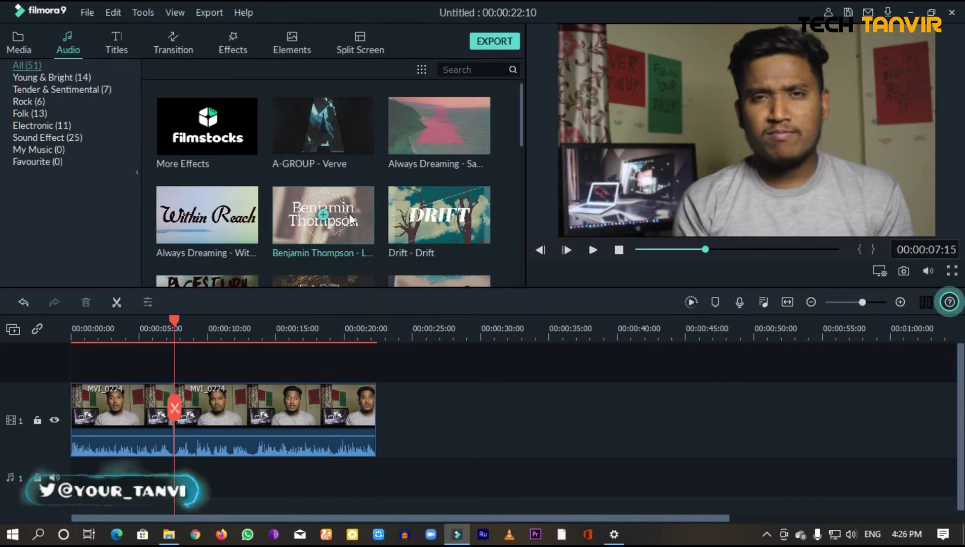
left_click(354, 230)
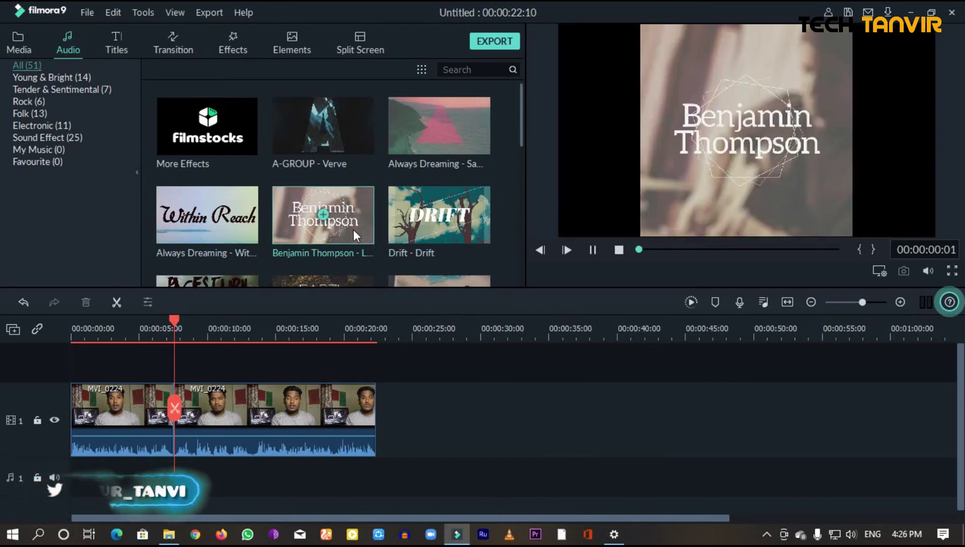
left_click(324, 219)
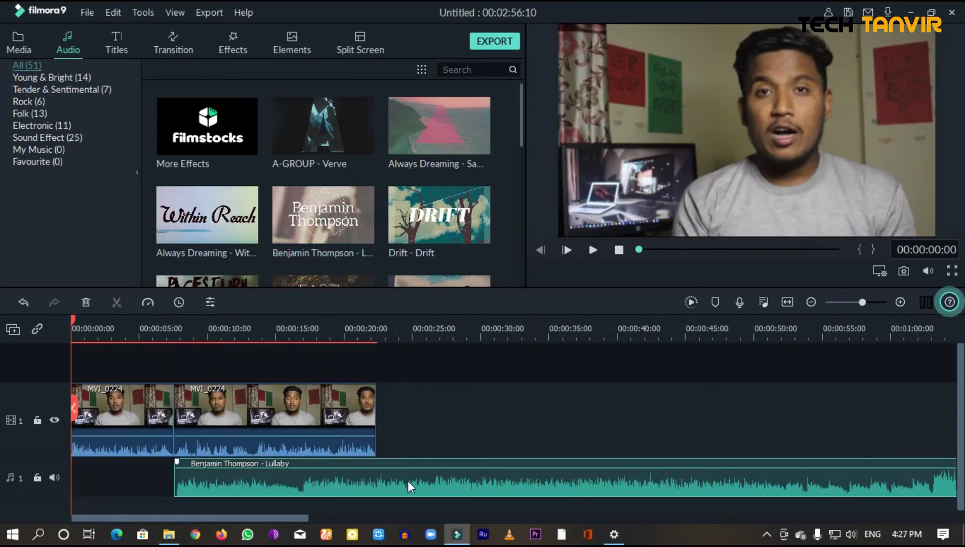
left_click_drag(409, 481, 152, 484)
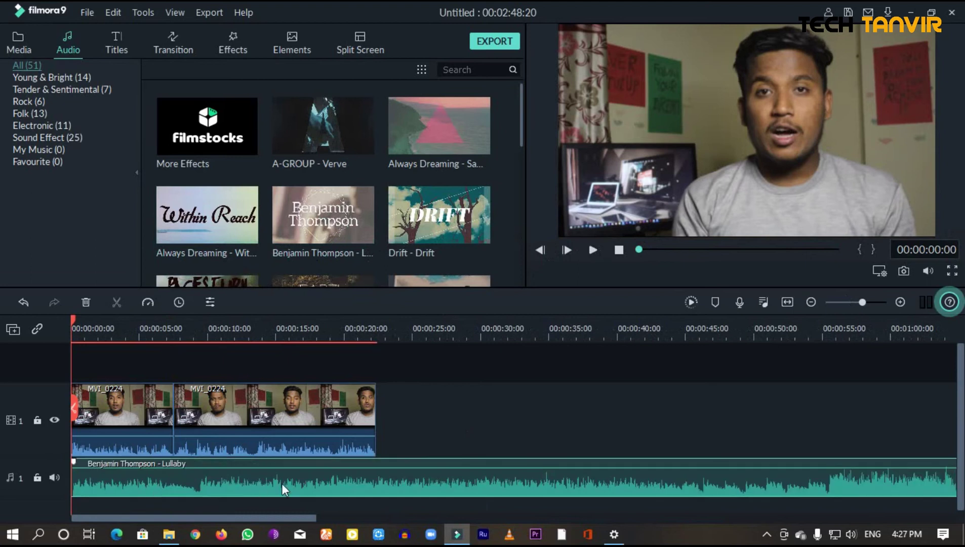
- Delete the music clip, place Benjamin Thompson - Lullaby from the library at the start of audio track 1 again, and play it briefly
right_click(281, 483)
left_click(305, 337)
mouse_move(330, 204)
left_click_drag(330, 204, 5, 486)
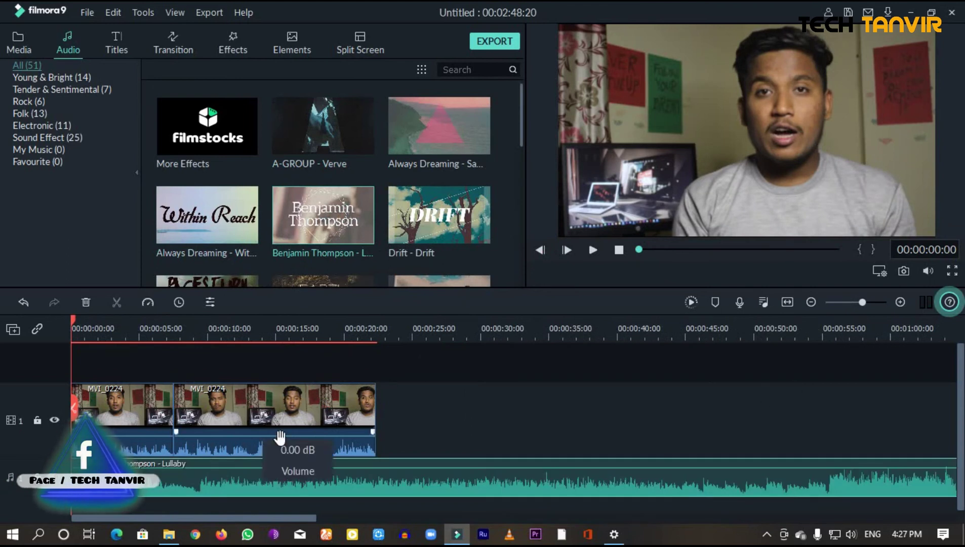
left_click(593, 250)
left_click(592, 249)
- Split the music at 00:00:22:09, delete everything after it, and return the playhead to the start
left_click_drag(87, 320, 377, 366)
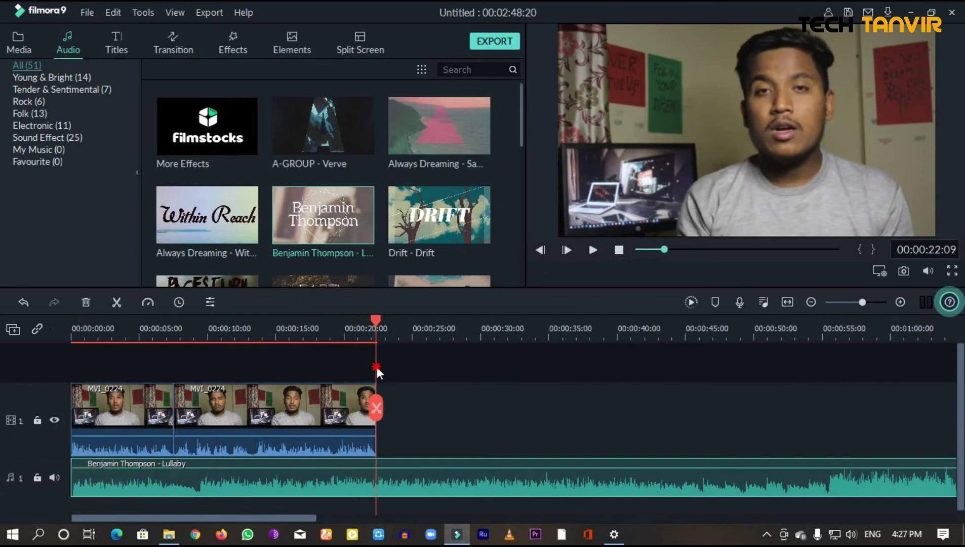
left_click(378, 416)
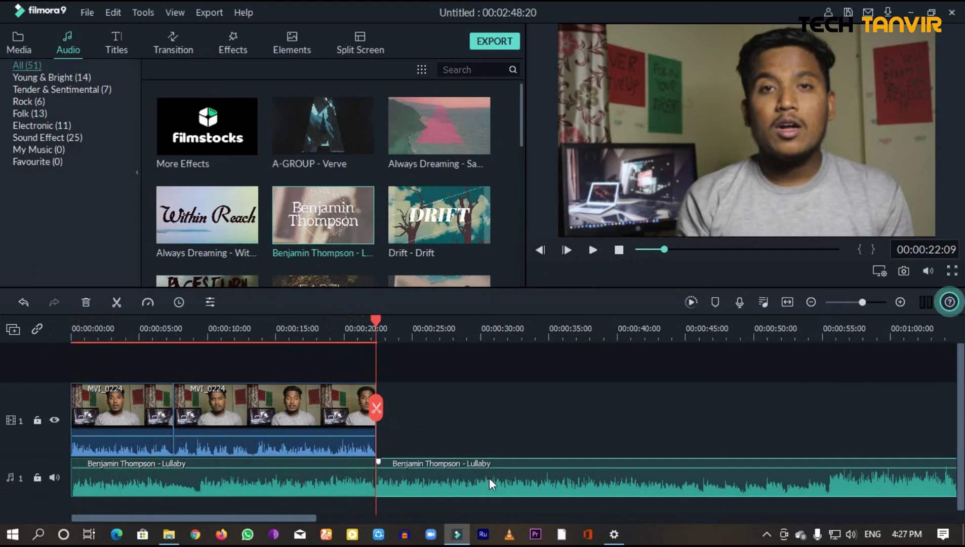
key("Delete")
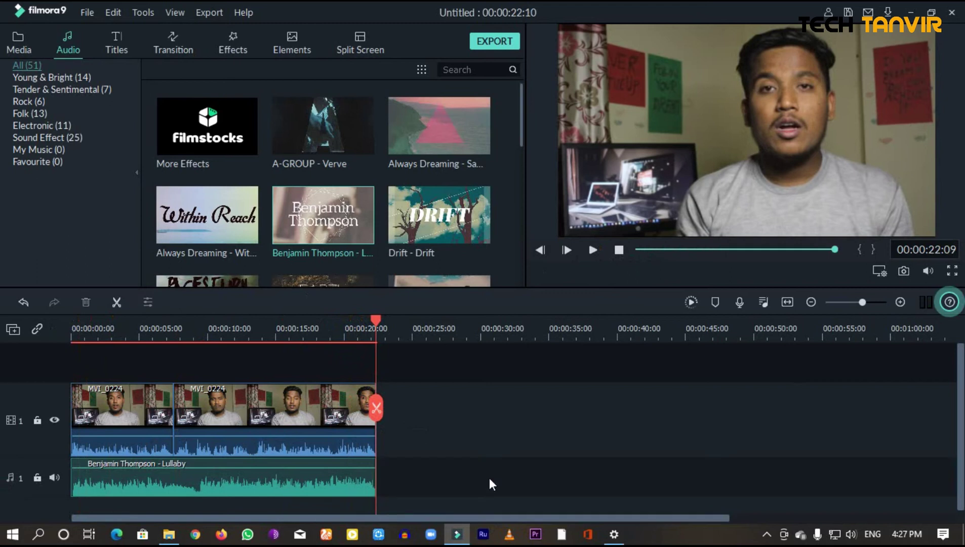
left_click_drag(377, 332, 42, 411)
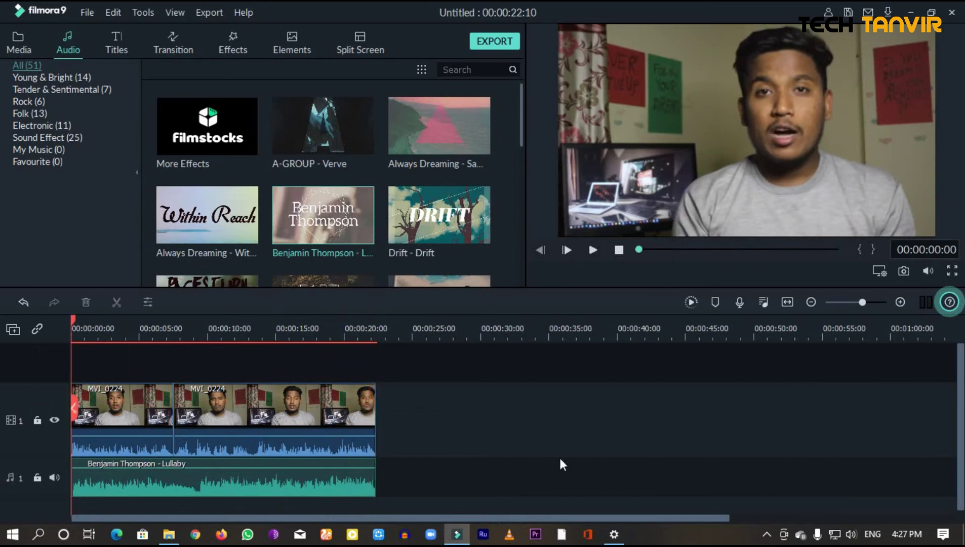
- Browse the Lower 3rds titles and preview Lower Third 1
left_click(17, 46)
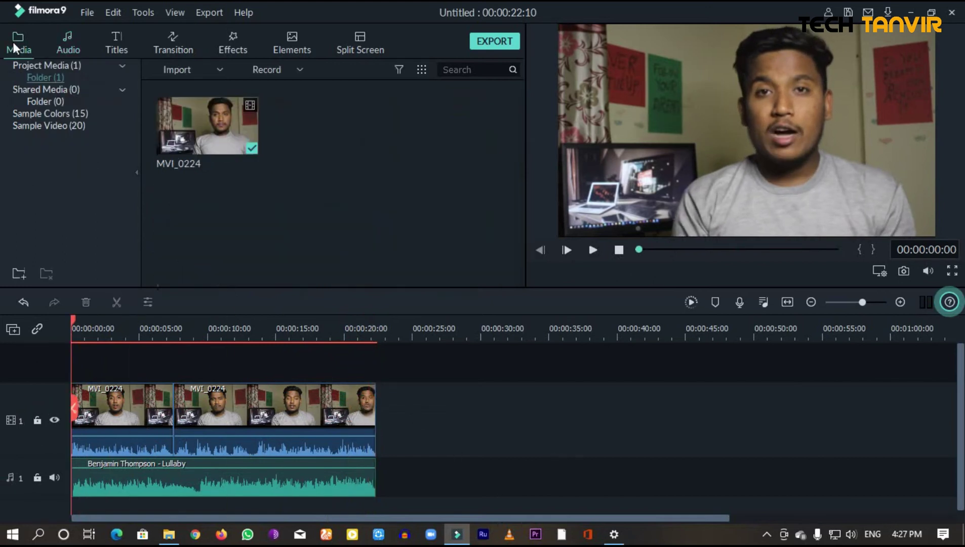
left_click(111, 43)
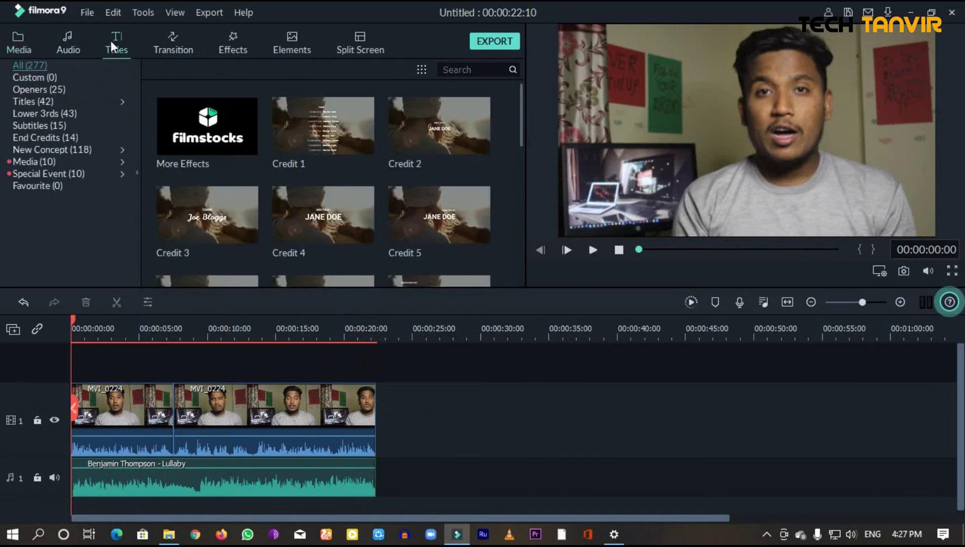
left_click(28, 113)
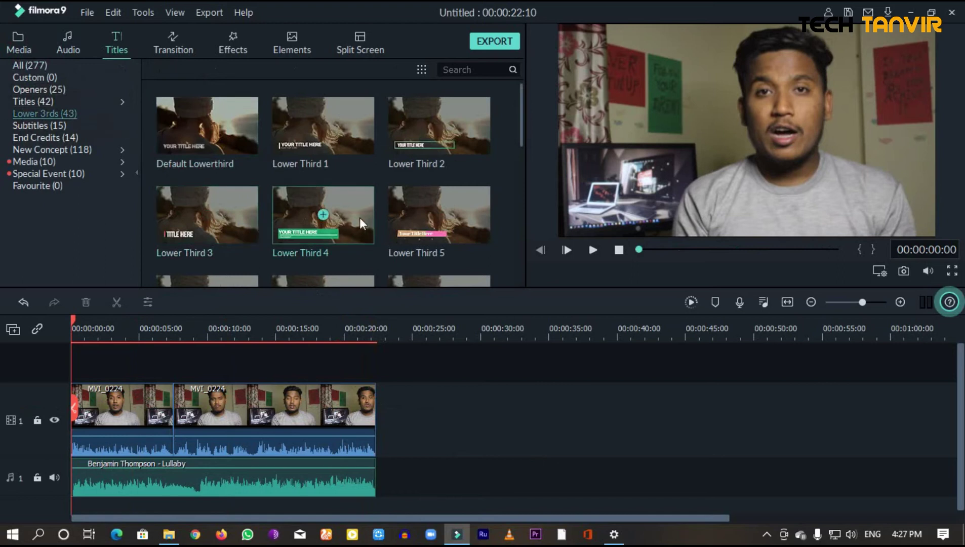
scroll(357, 215, "down", 4)
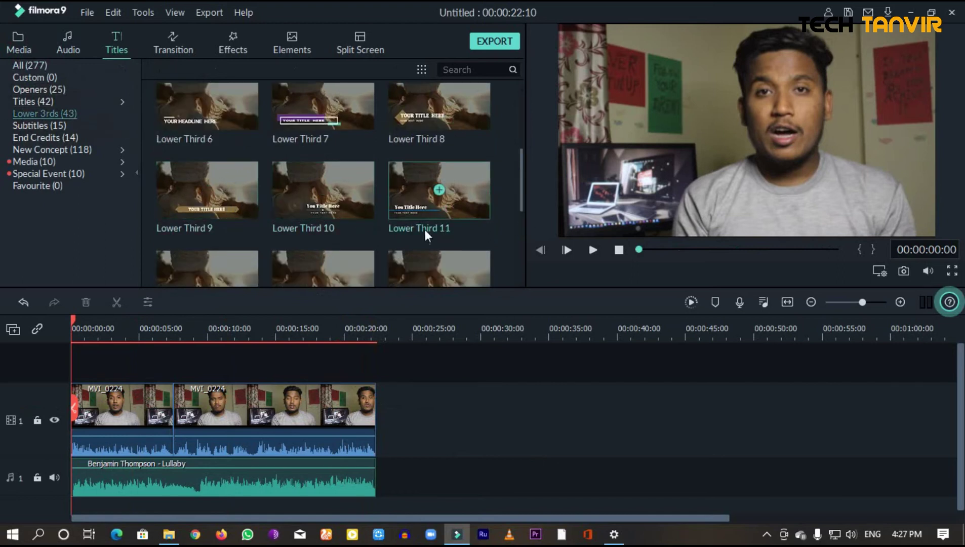
scroll(342, 180, "up", 4)
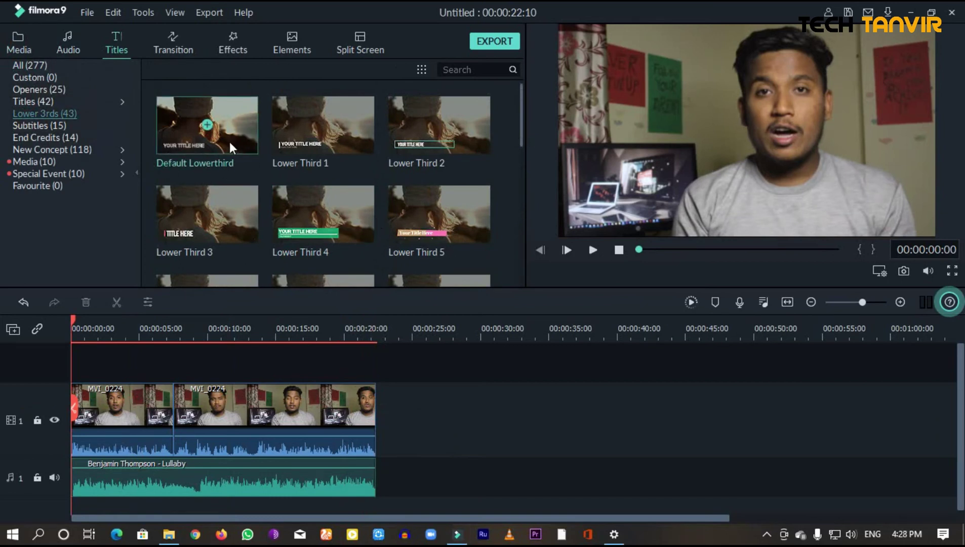
left_click(282, 154)
left_click(592, 249)
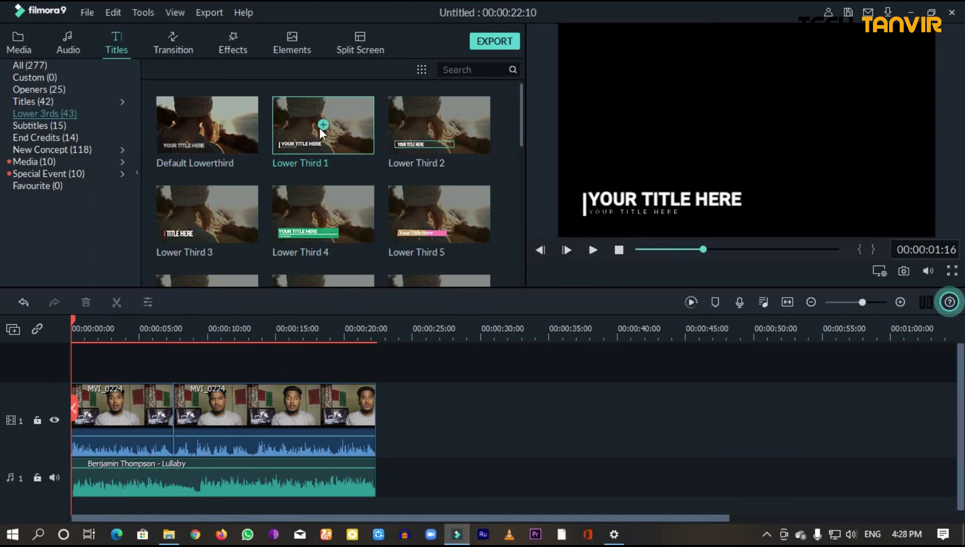
- Try the Lower Third 1 title on a track above the first clip, check it over the picture, and delete it
left_click_drag(299, 130, 94, 381)
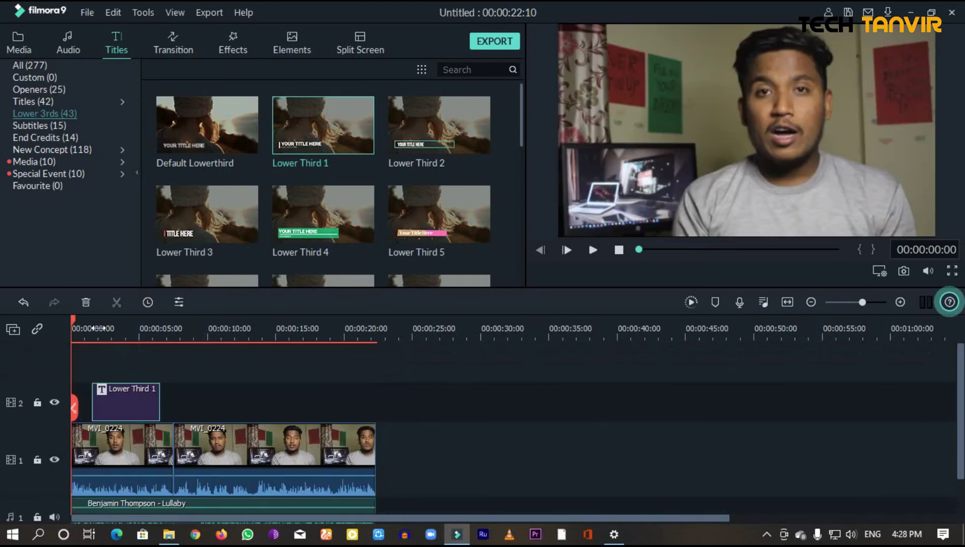
left_click_drag(72, 318, 110, 329)
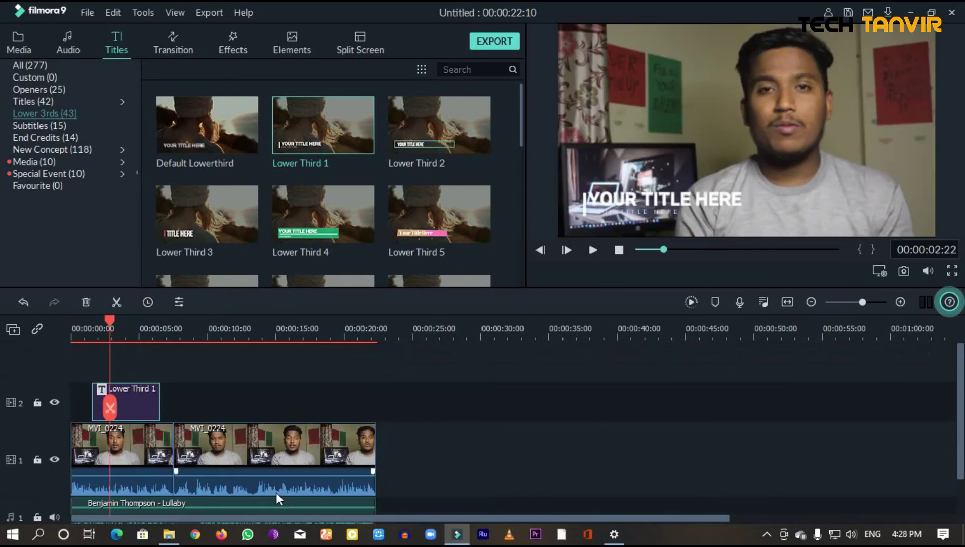
left_click(138, 405)
key("Delete")
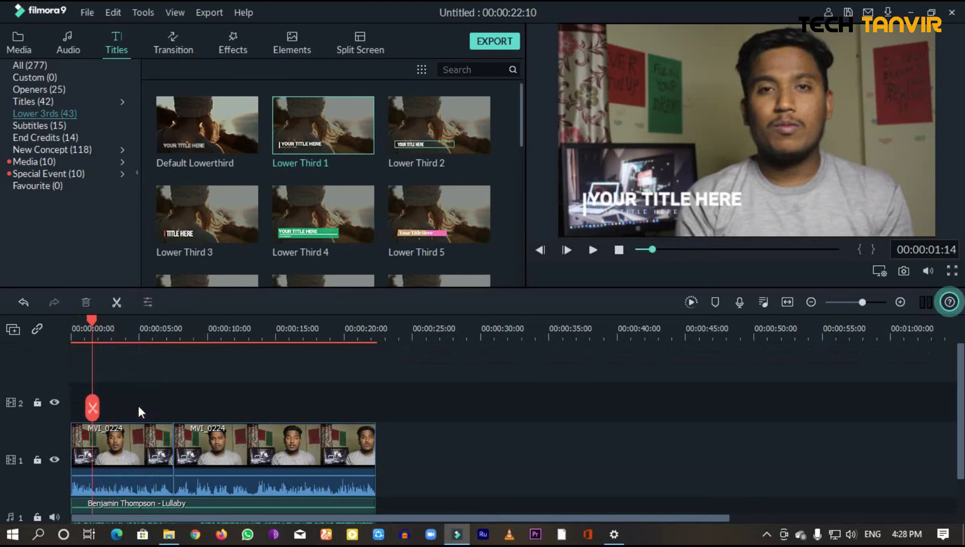
- Preview Lower Third 11, 21 and 20, and place Lower Third 20 on video track 2 about 1 second into the video
scroll(403, 195, "down", 3)
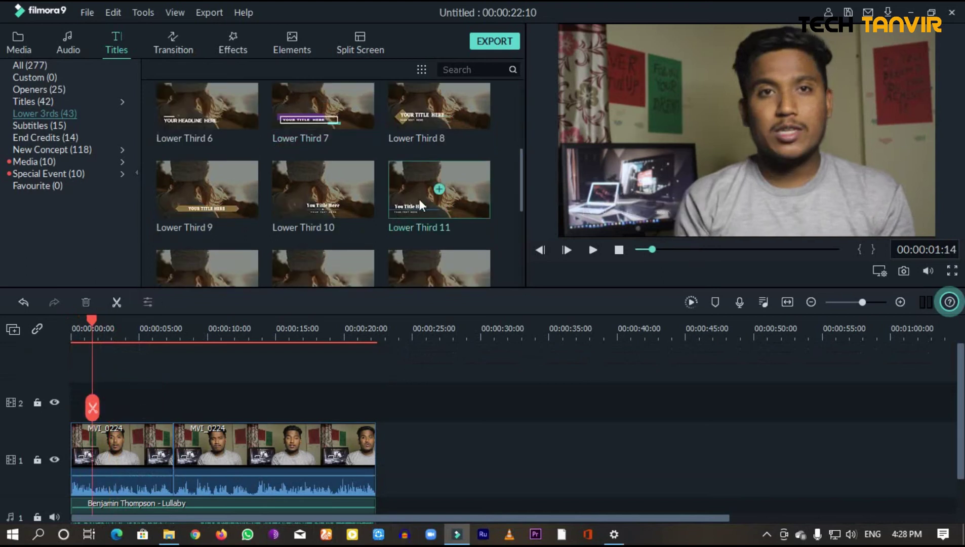
left_click(394, 197)
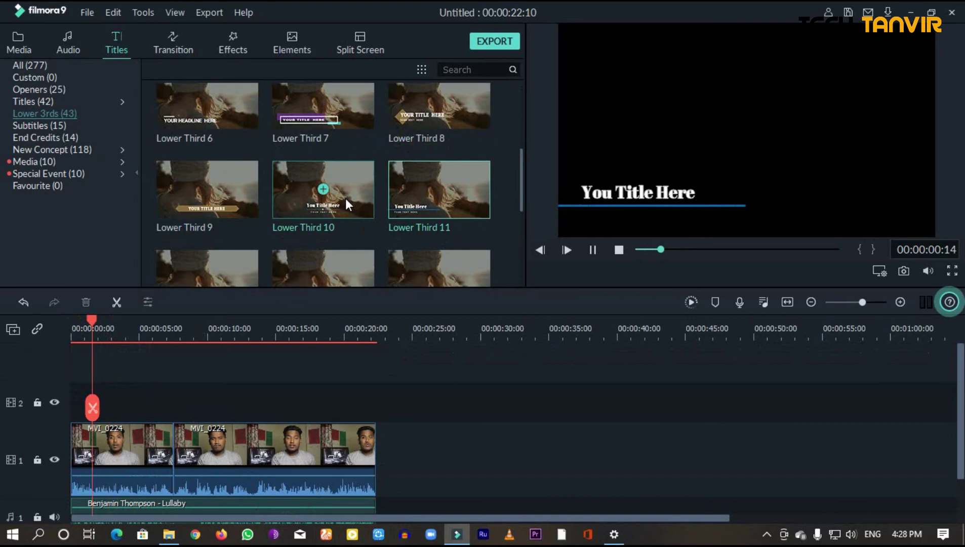
scroll(418, 222, "down", 3)
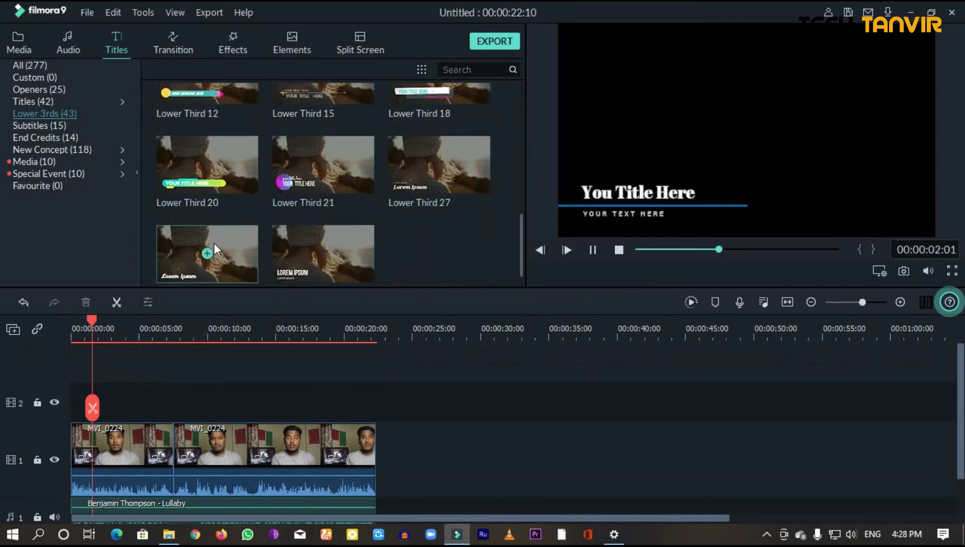
left_click(278, 188)
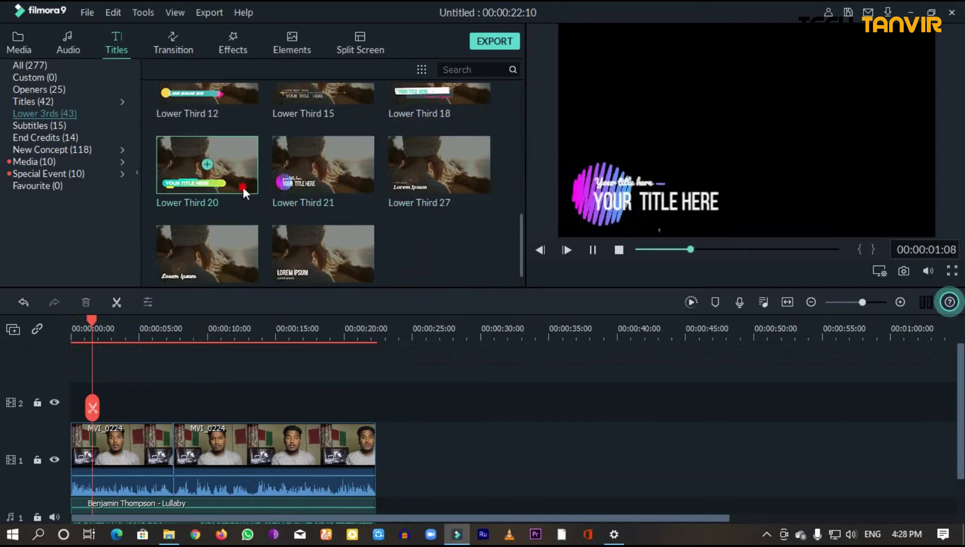
left_click(242, 187)
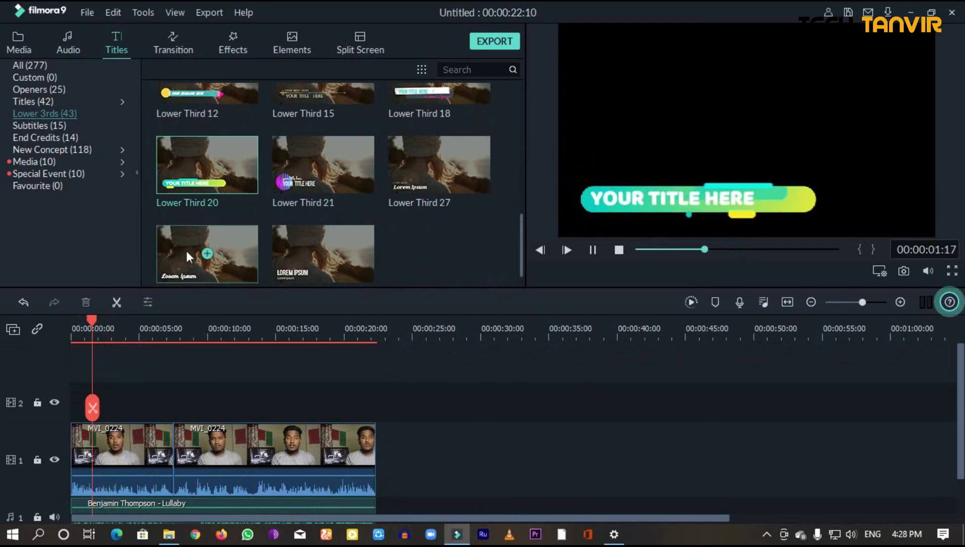
left_click_drag(208, 172, 87, 412)
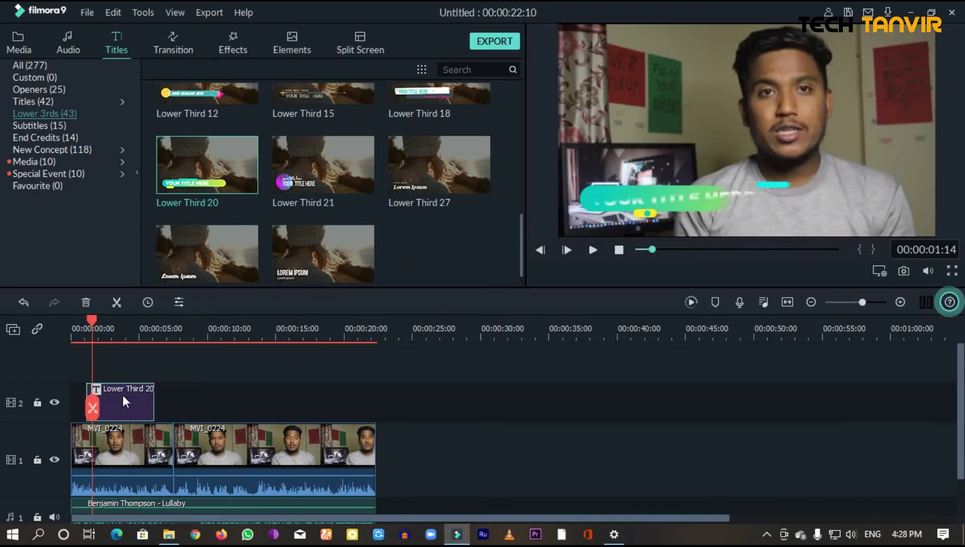
- Replace the placeholder text of the Lower Third 20 title with "tech tanvir"
double_click(123, 394)
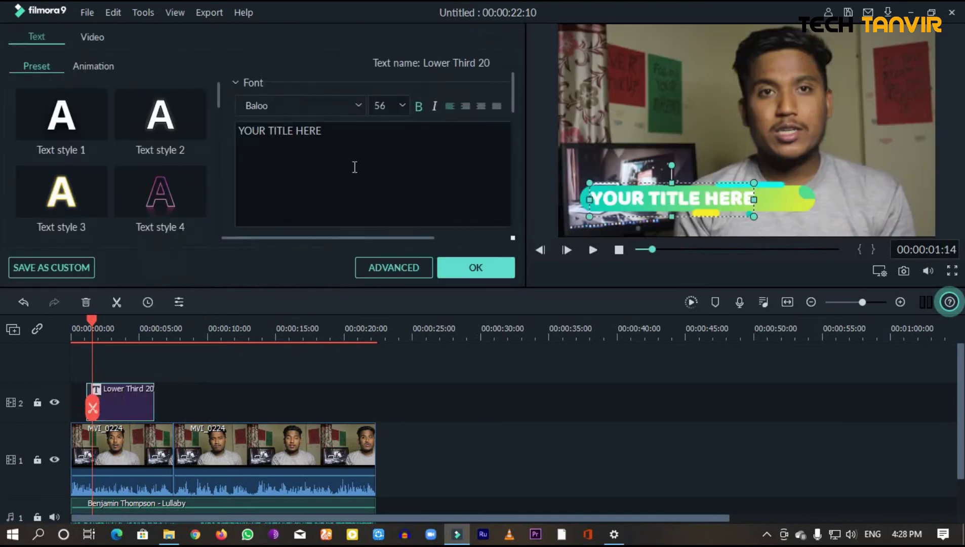
left_click_drag(323, 133, 246, 132)
key("End")
key("BackSpace")
key("BackSpace")
key("BackSpace")
key("BackSpace")
key("BackSpace")
key("BackSpace")
key("BackSpace")
key("BackSpace")
key("BackSpace")
key("BackSpace")
key("BackSpace")
key("BackSpace")
key("BackSpace")
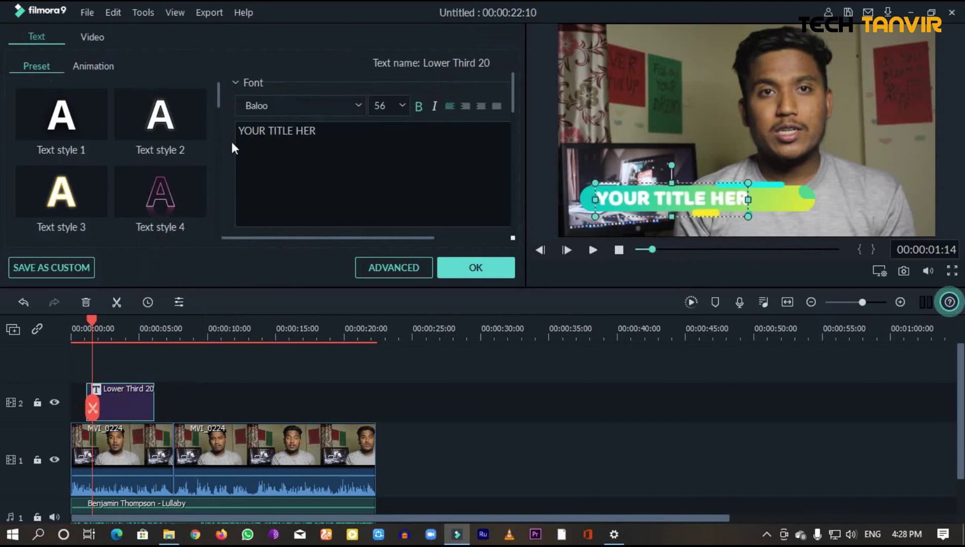
key("BackSpace")
key("BackSpace")
type("tec")
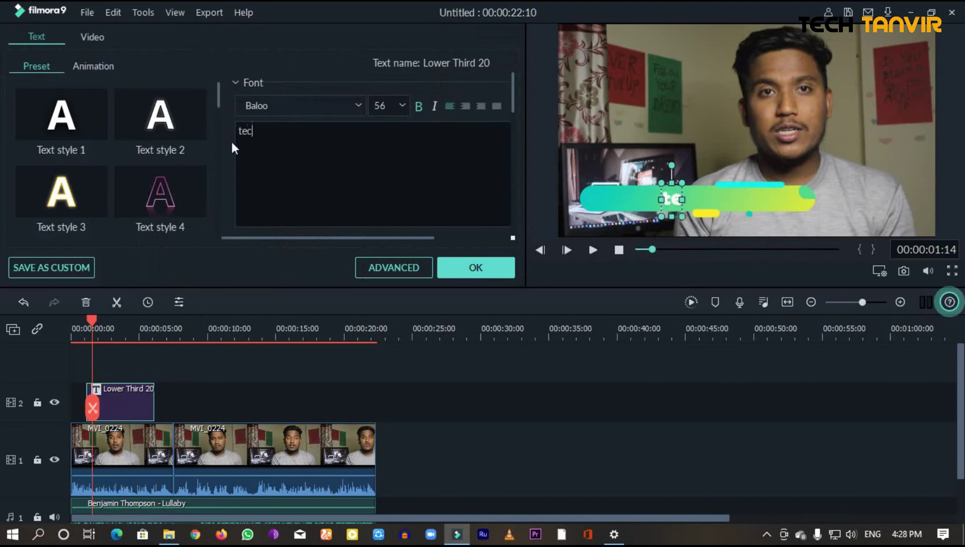
type("h tanvir")
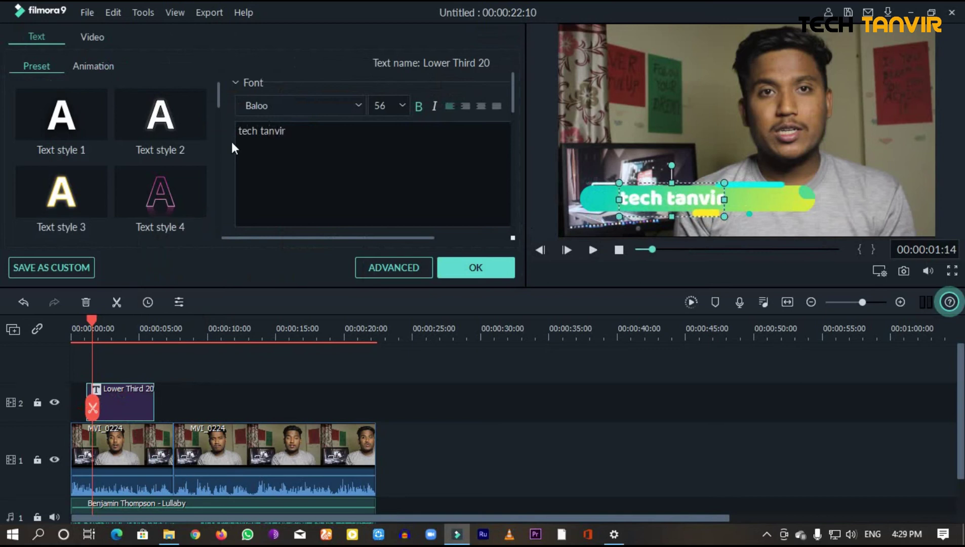
- Capitalise the lower-third title text to read "Tech Tanvir", apply the change, and play the title back over the video
key("Return")
key("Up")
key("Delete")
type("T")
key("Right")
key("Right")
key("Right")
key("Right")
key("Delete")
type("T")
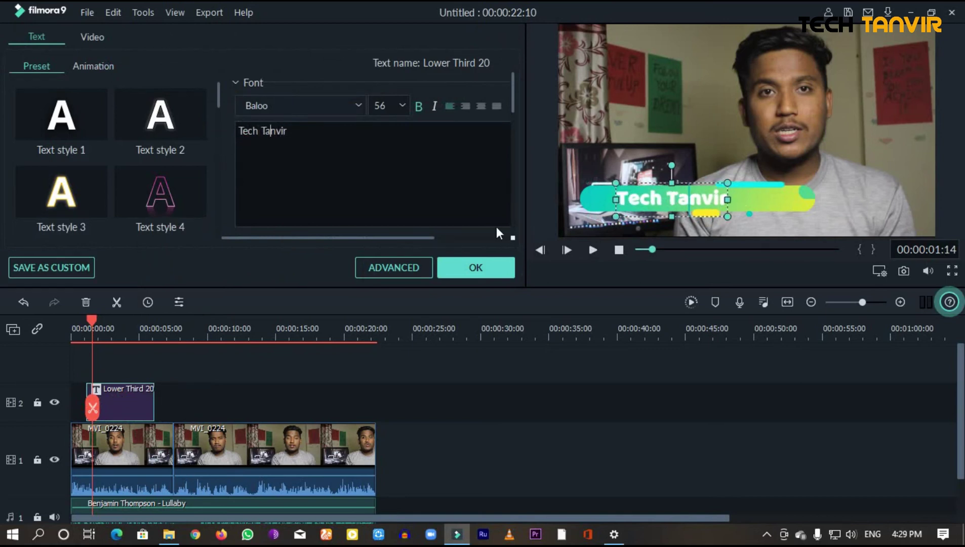
left_click(479, 267)
left_click(593, 250)
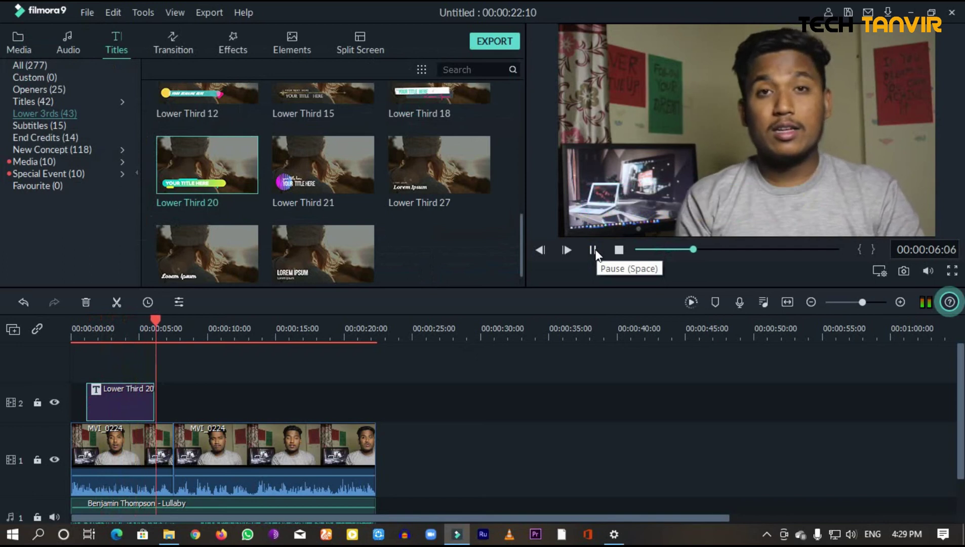
left_click(587, 248)
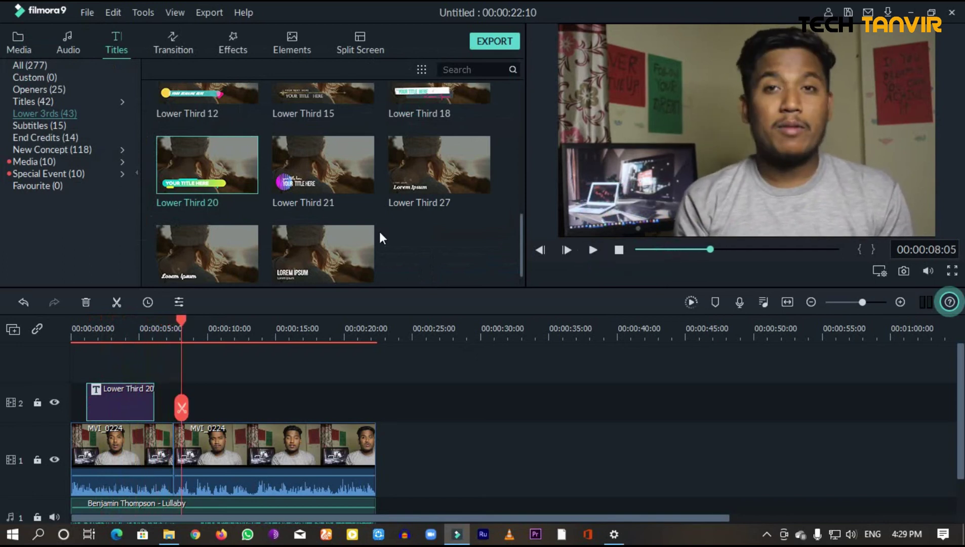
- Open the transition library and play through the cut between the two MVI_0224 clips, returning to just before it
left_click(177, 48)
left_click_drag(181, 328, 162, 341)
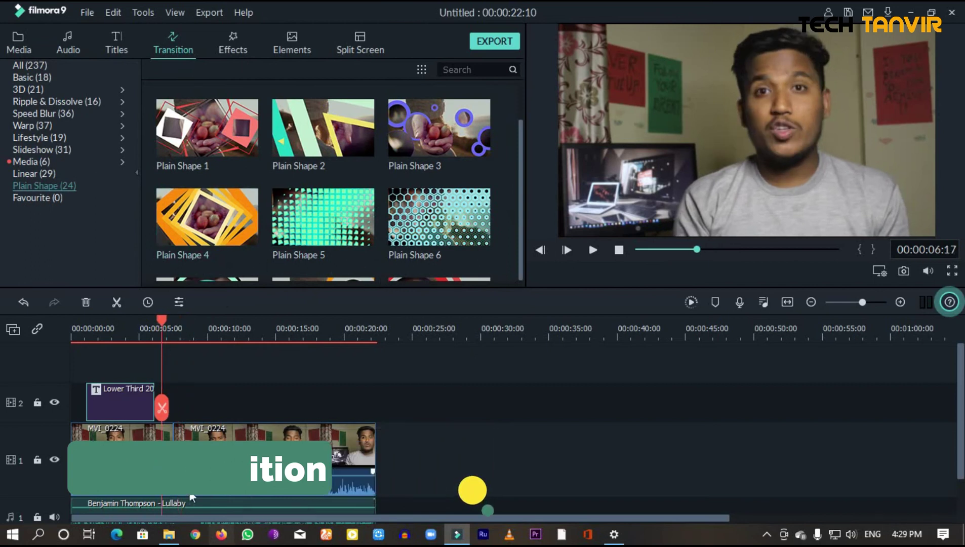
left_click_drag(162, 328, 172, 357)
left_click(594, 250)
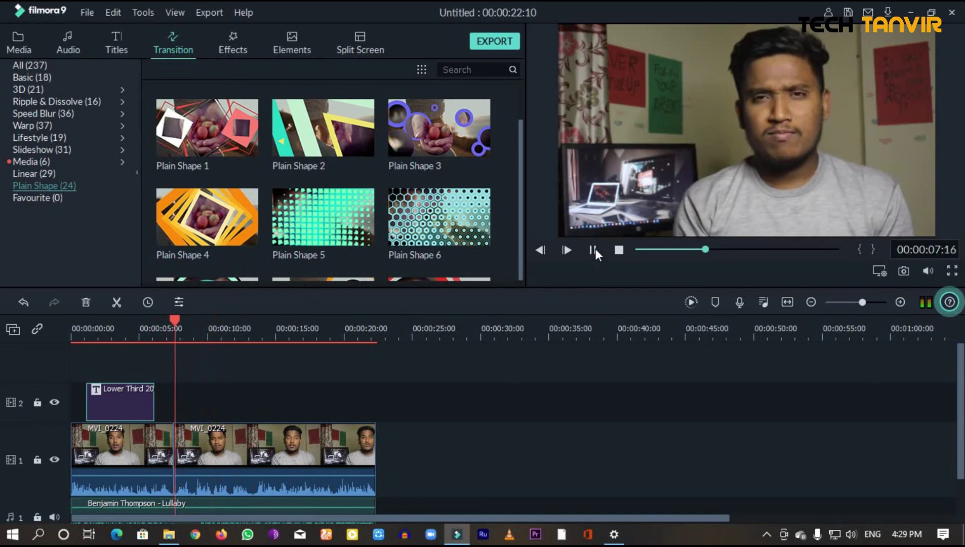
left_click(594, 249)
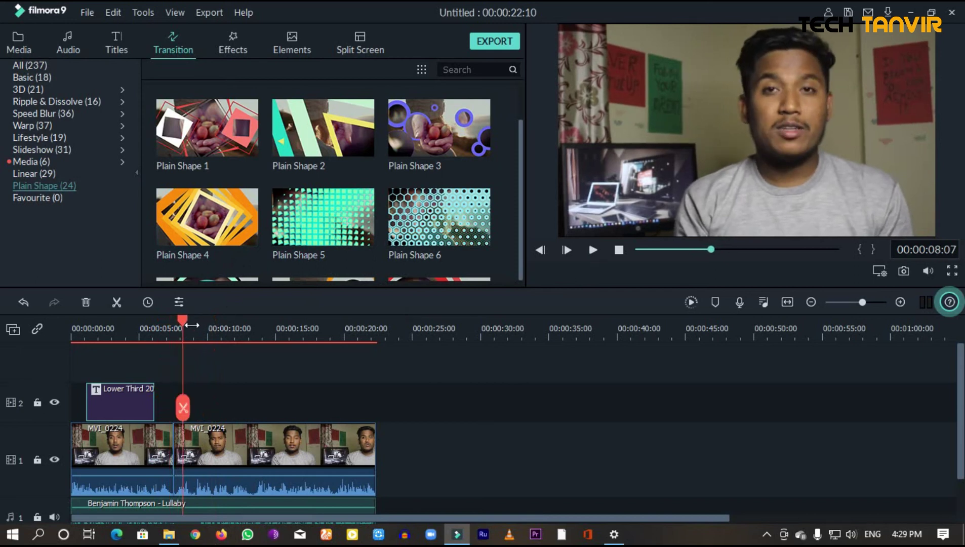
left_click_drag(185, 323, 165, 331)
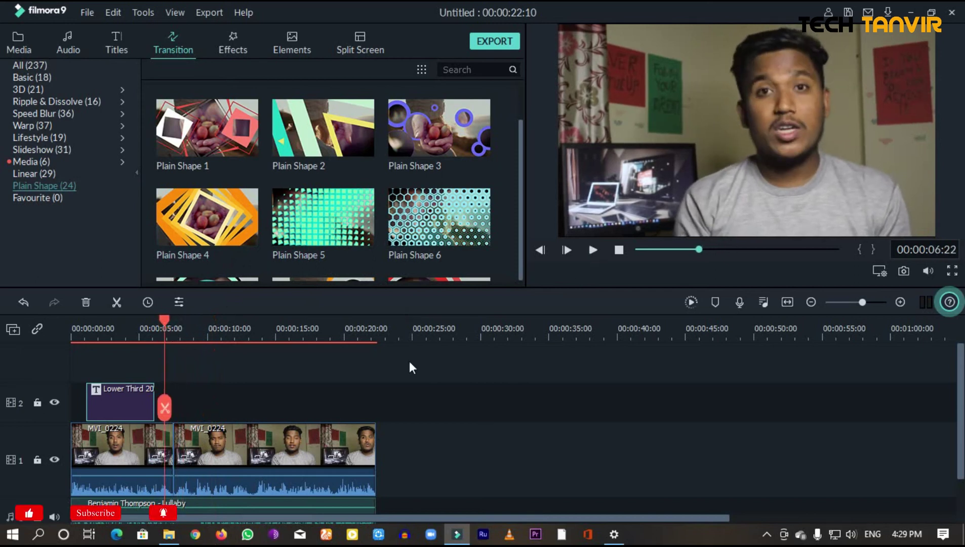
- Try the Plain Shape 3 transition on the cut between the two MVI_0224 clips and play it back
left_click_drag(414, 157, 168, 464)
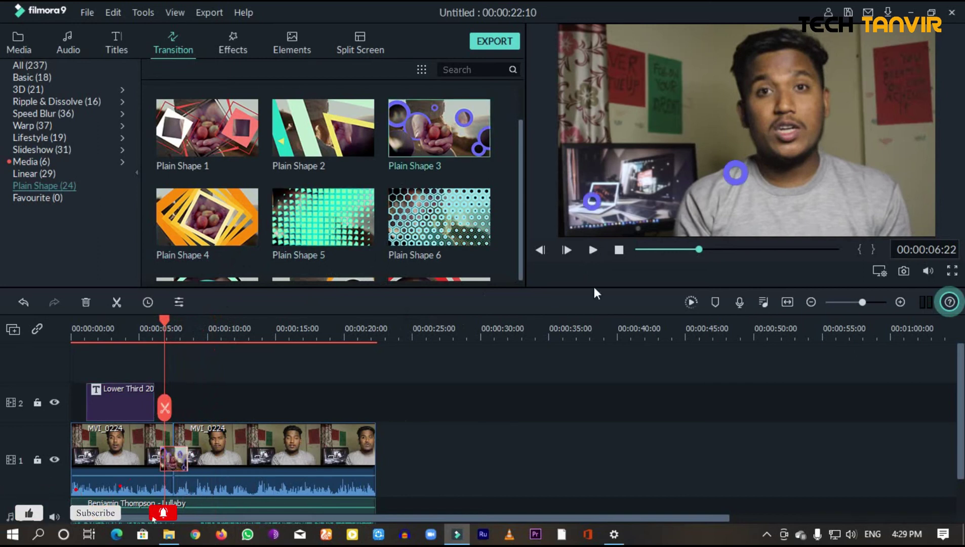
left_click(592, 250)
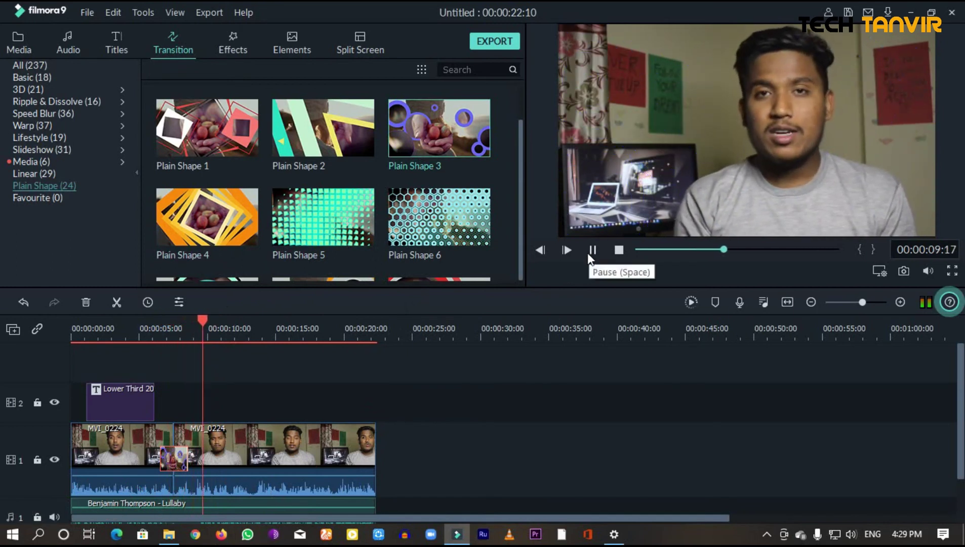
left_click(587, 253)
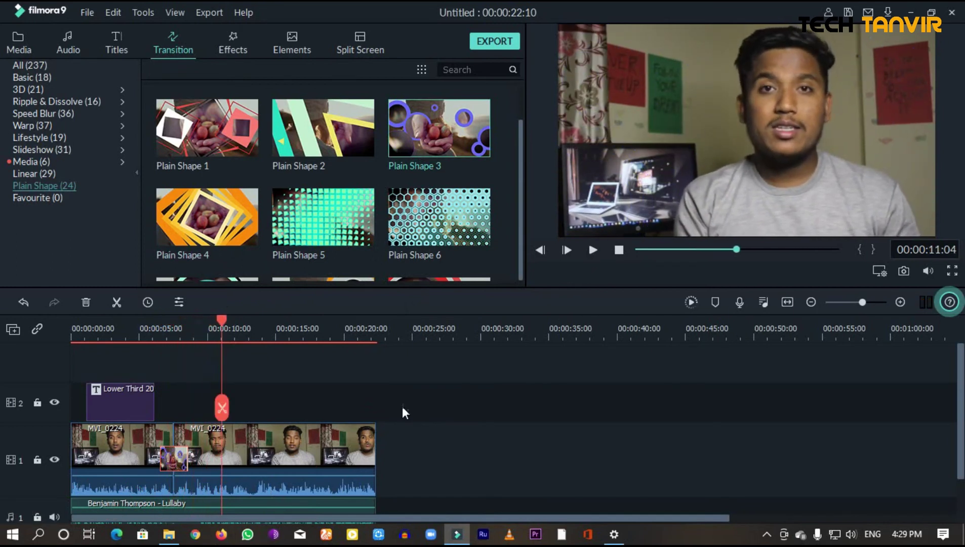
left_click_drag(214, 323, 149, 334)
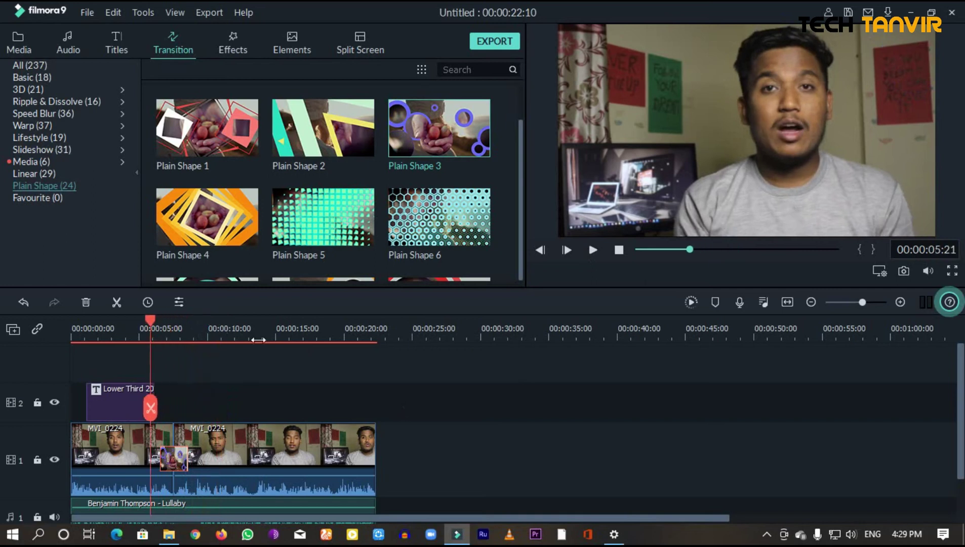
left_click(593, 249)
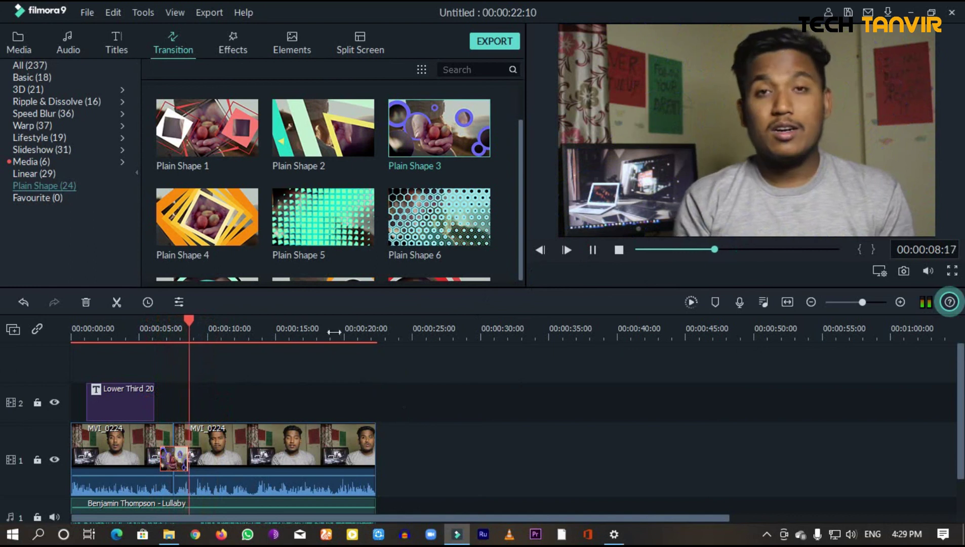
- Use the Plain Shape 6 transition at the cut between the two clips instead, and browse the full transition library
left_click(593, 253)
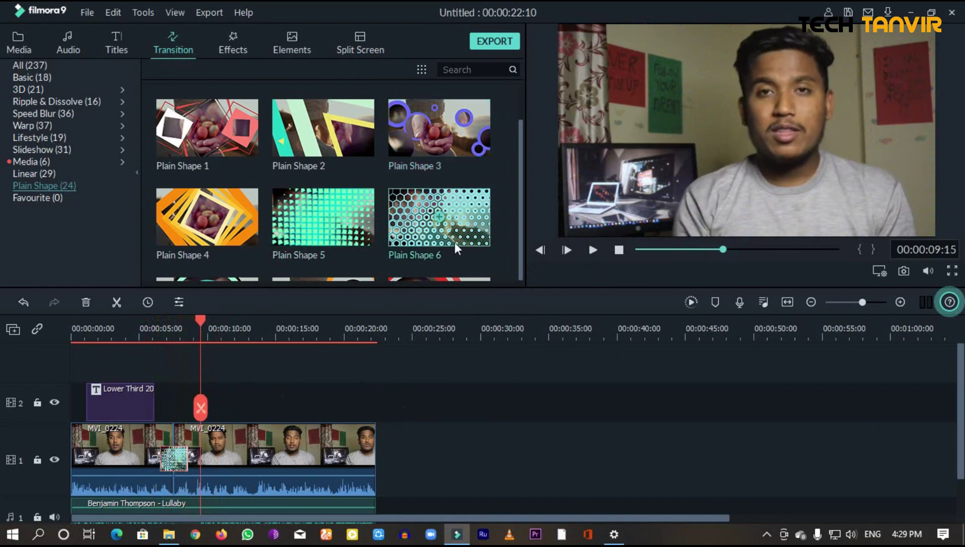
scroll(454, 246, "up", 1)
scroll(452, 210, "down", 5)
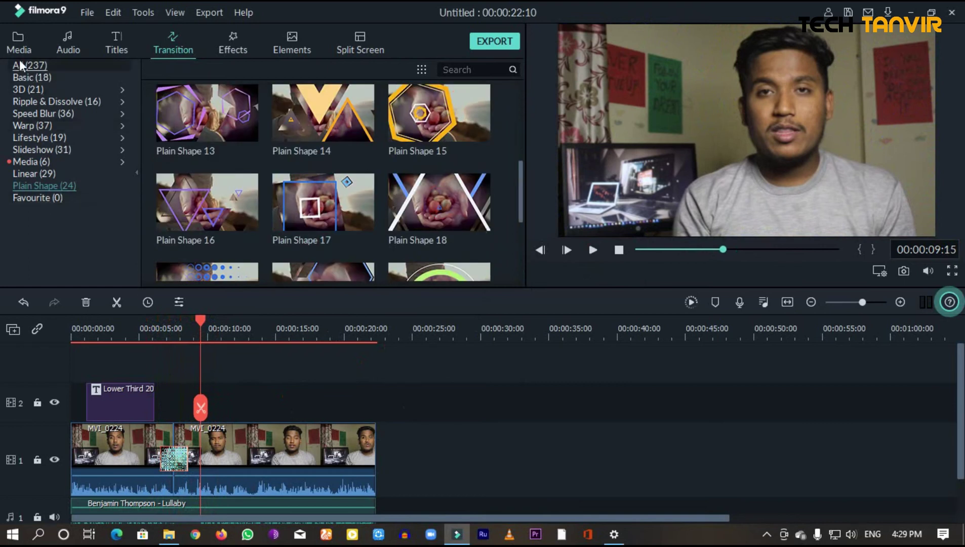
left_click(72, 125)
scroll(331, 157, "down", 5)
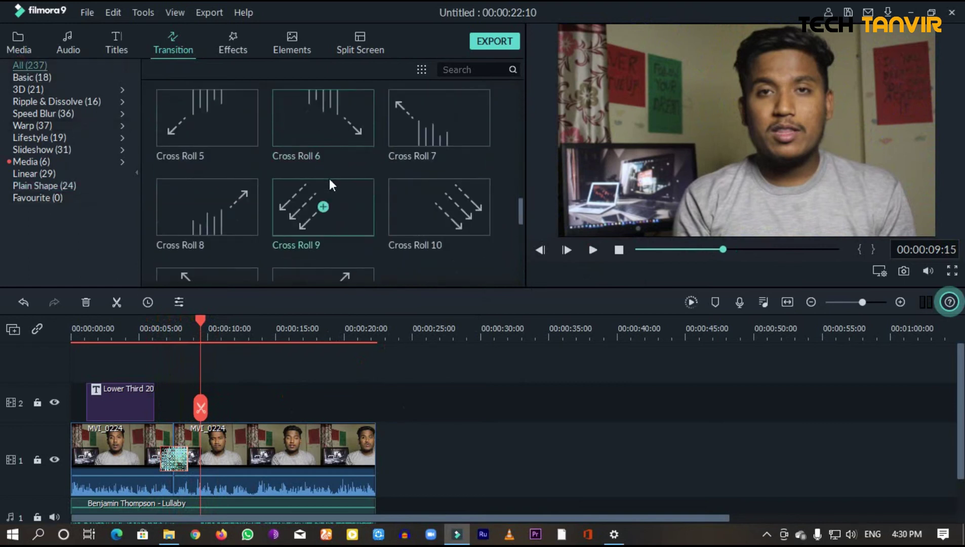
scroll(367, 257, "down", 2)
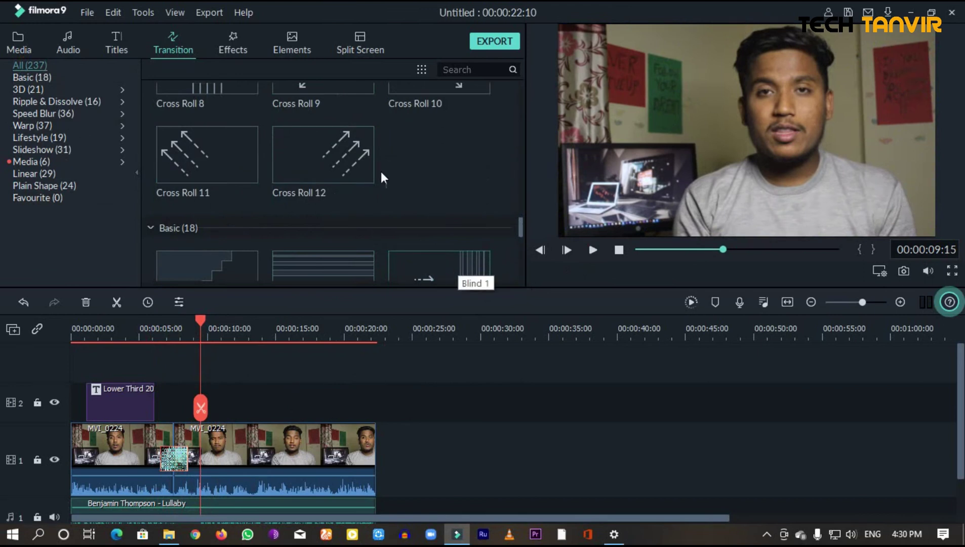
- Browse the effects library and preview the 90's Viewfinder, 70s and 007 Series filters, with the playhead at about 14 seconds
left_click(233, 43)
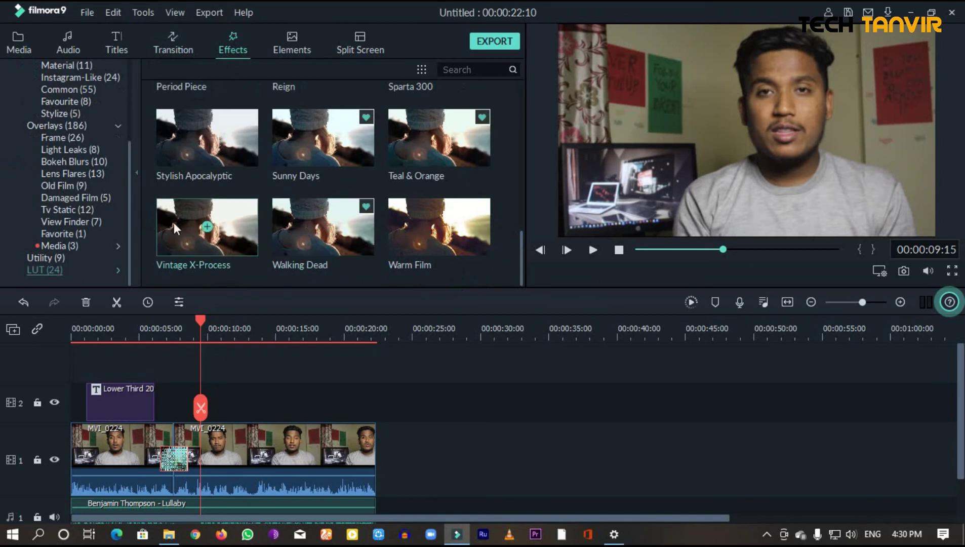
scroll(45, 214, "up", 2)
left_click(264, 328)
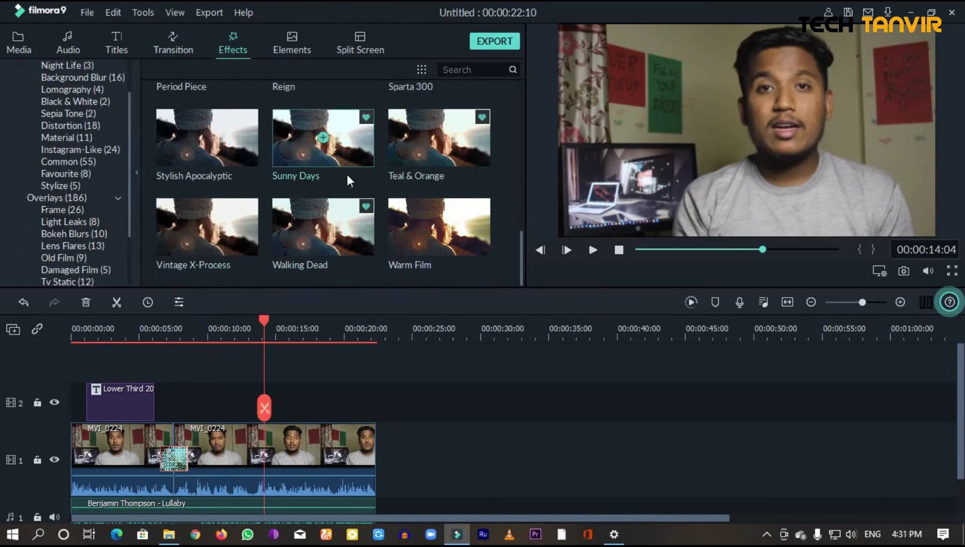
scroll(165, 196, "up", 10)
scroll(60, 200, "down", 2)
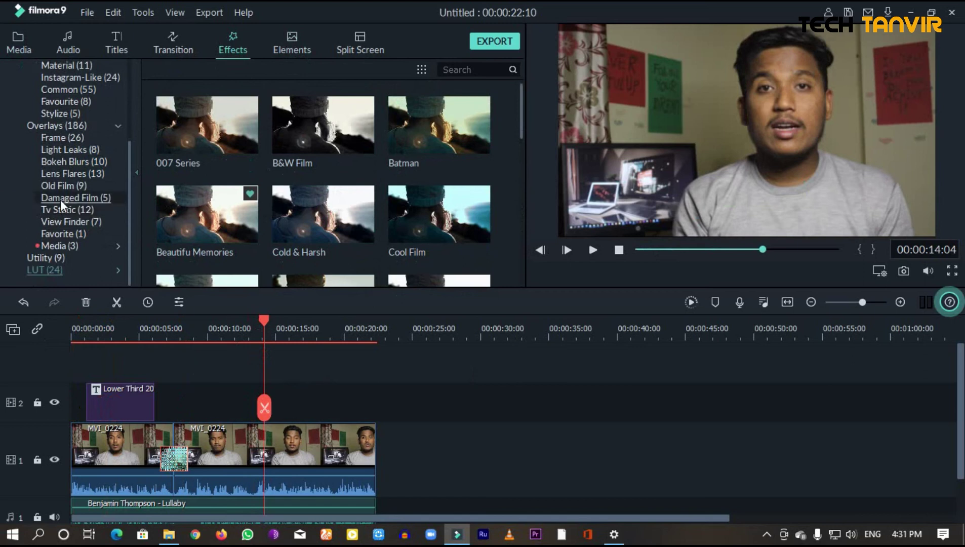
scroll(55, 111, "up", 4)
left_click(53, 64)
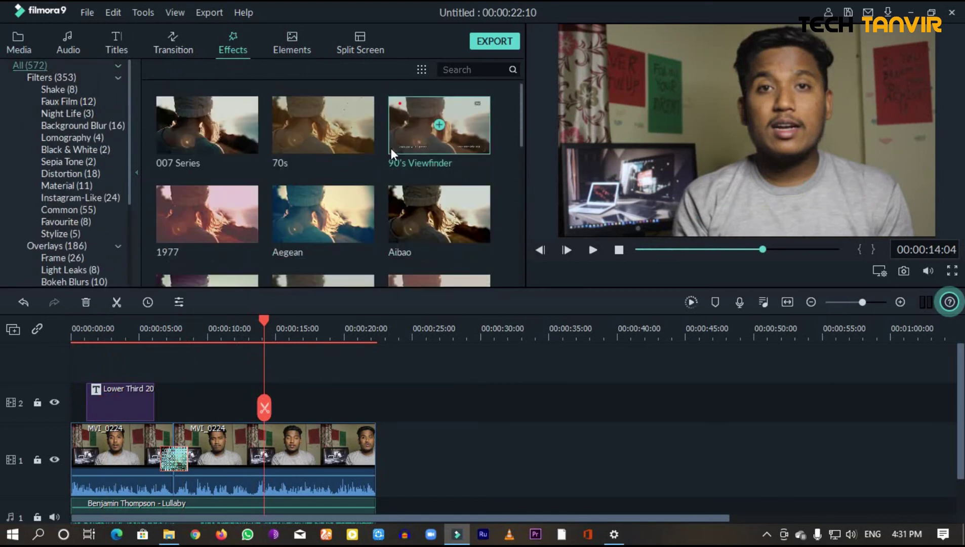
left_click(390, 148)
left_click(333, 127)
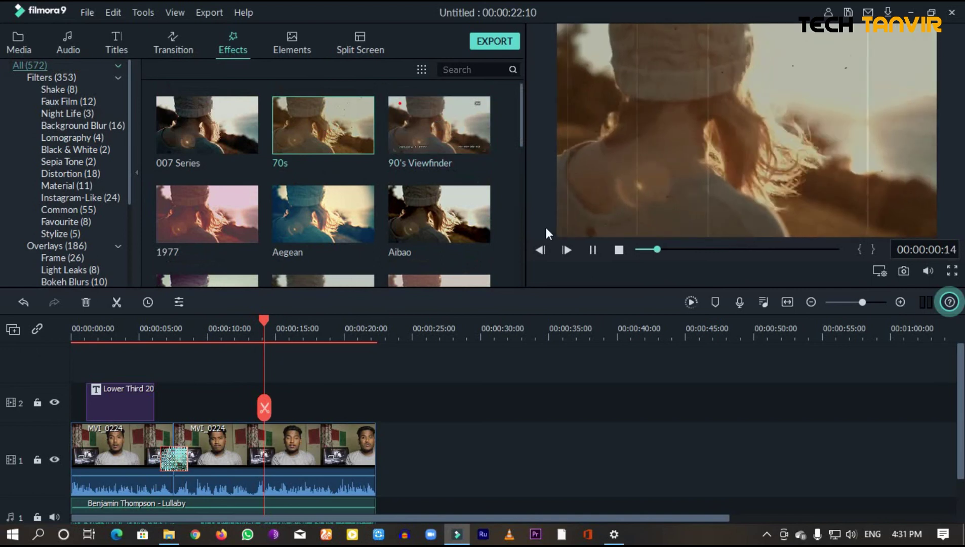
left_click(185, 151)
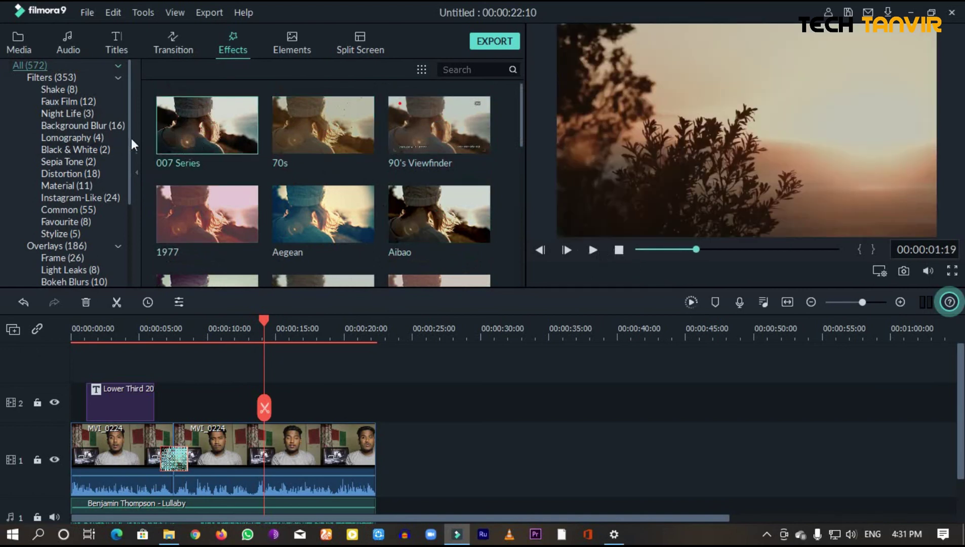
- Try the 007 Series filter on video track 2 at about 14 seconds, play it back, and inspect its Alpha setting
left_click_drag(188, 126, 266, 400)
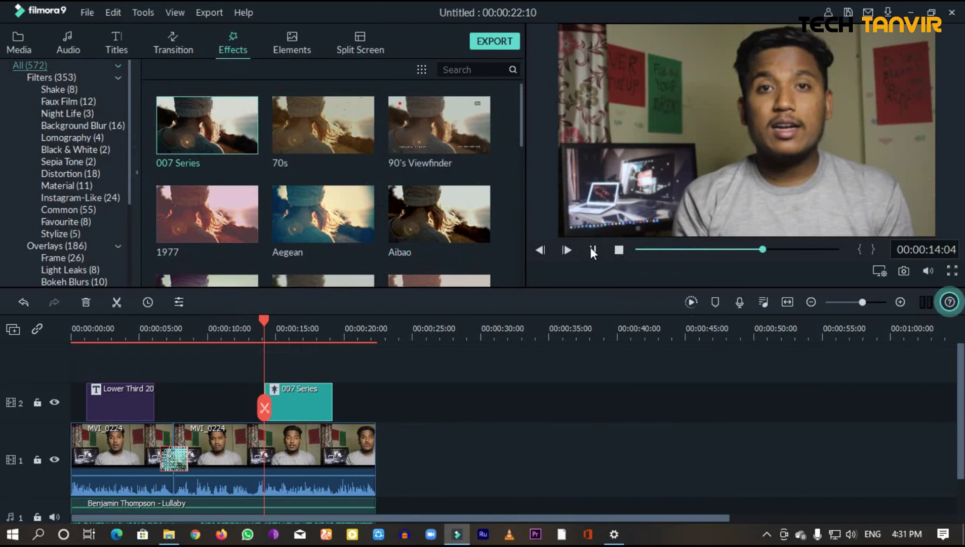
left_click(592, 249)
left_click(593, 250)
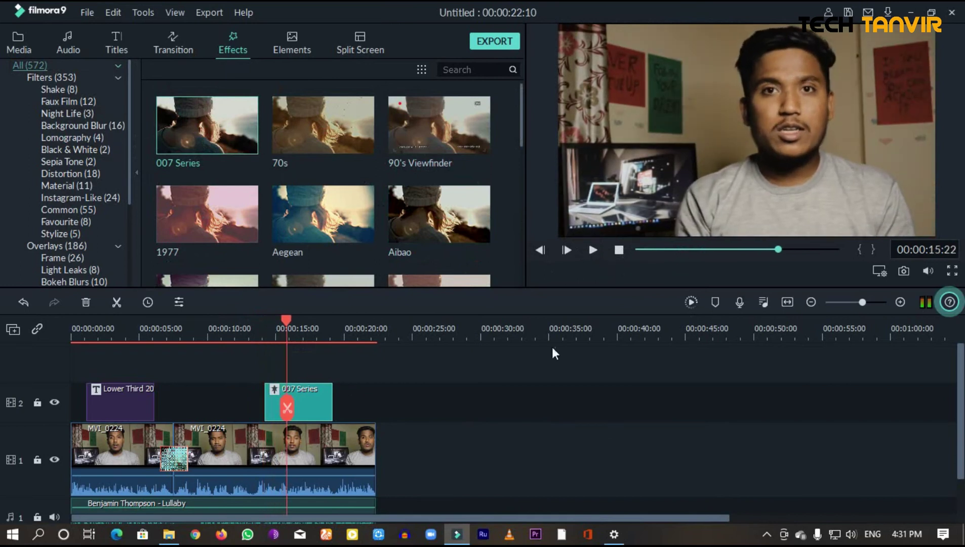
double_click(309, 393)
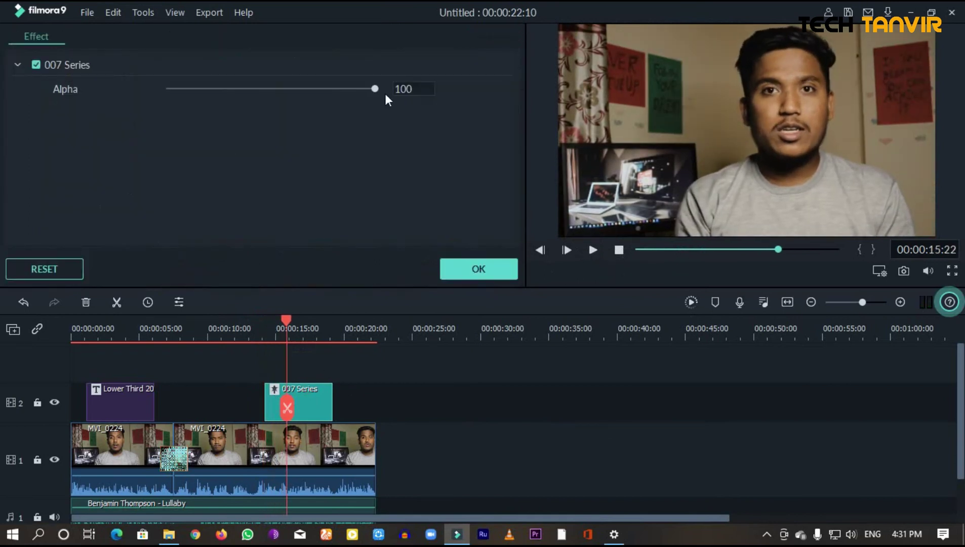
left_click(461, 276)
- Delete the 007 Series filter, place the Sunny Days LUT on video track 2 at about 14 seconds, and play it back
scroll(40, 205, "down", 5)
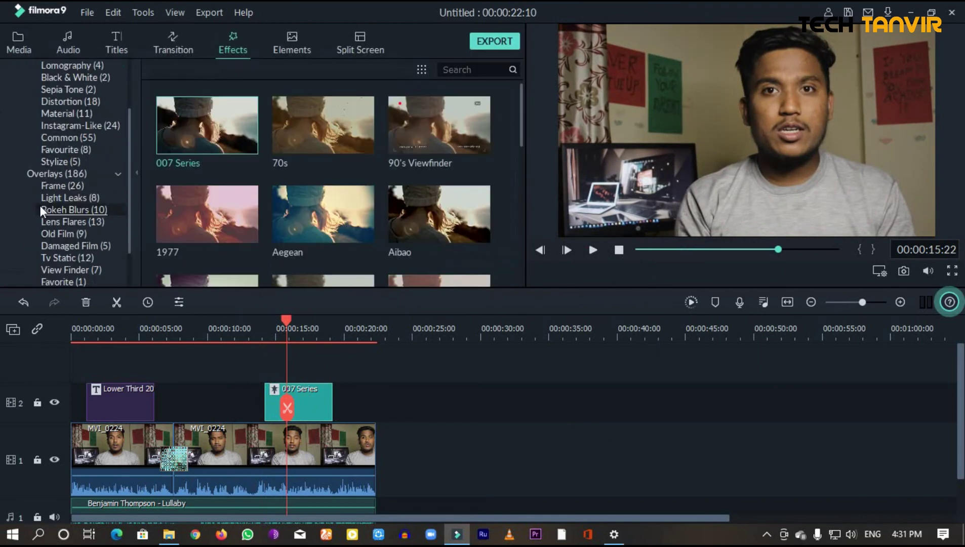
left_click(67, 273)
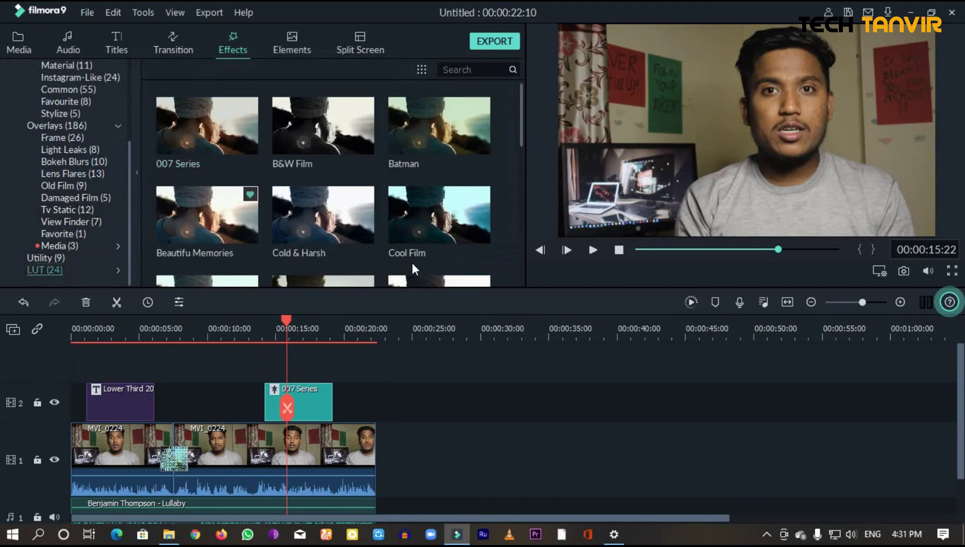
scroll(400, 253, "down", 5)
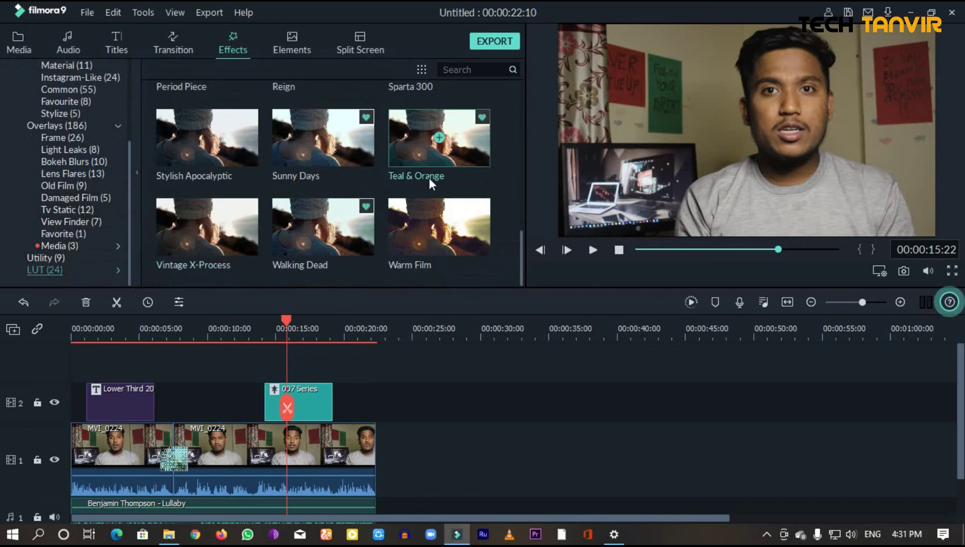
key("Delete")
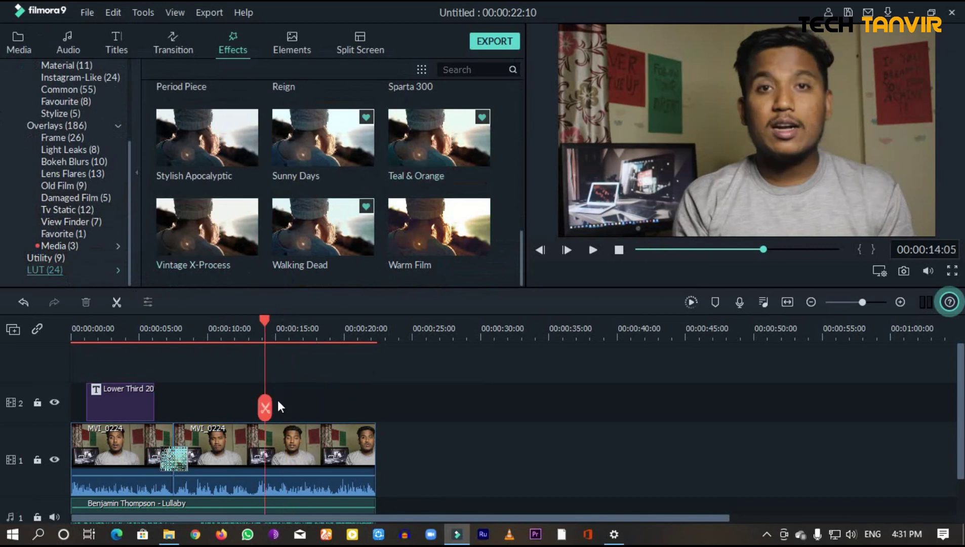
left_click_drag(349, 159, 266, 400)
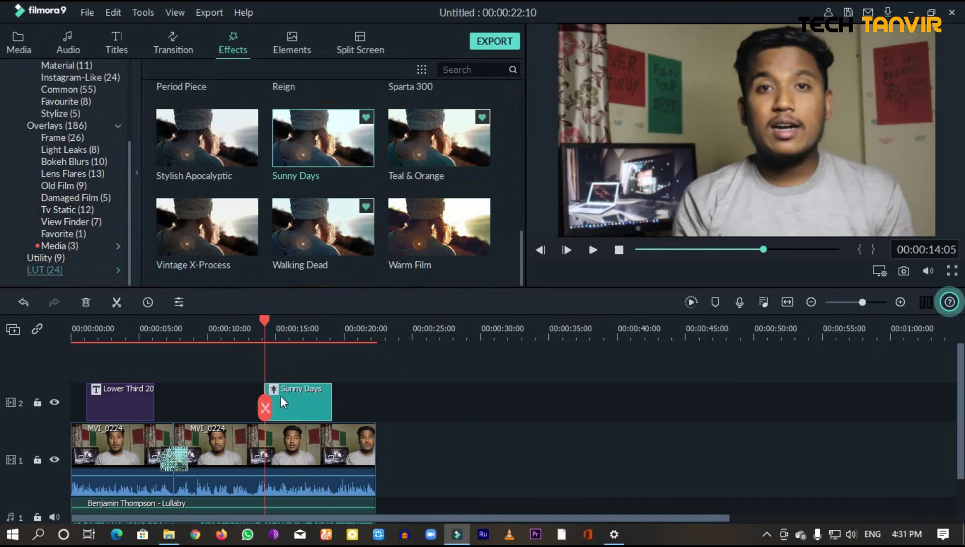
left_click(593, 249)
left_click(593, 250)
left_click_drag(288, 334, 273, 355)
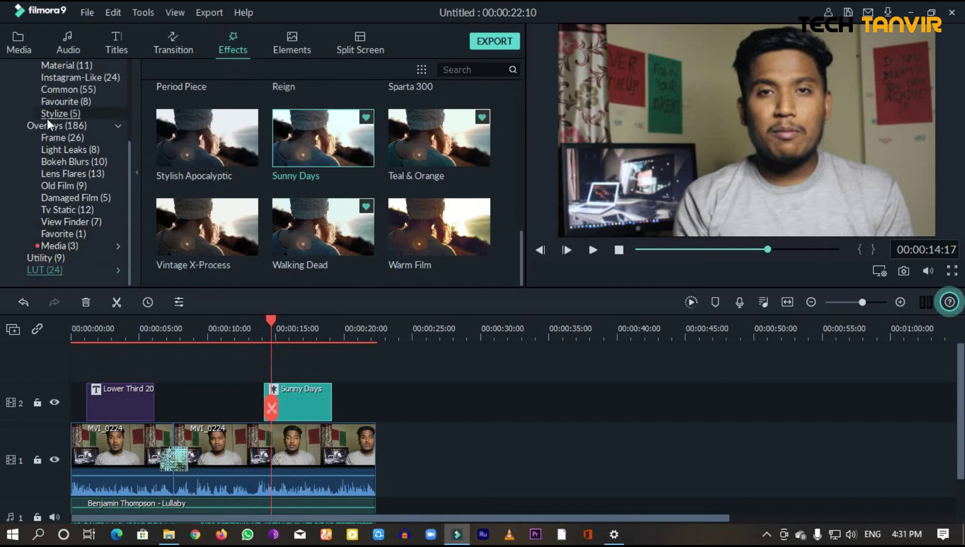
- Look at the Instagram-Like filters, browse the elements library, and preview Element Emoji 1, 2 and 5
left_click(70, 76)
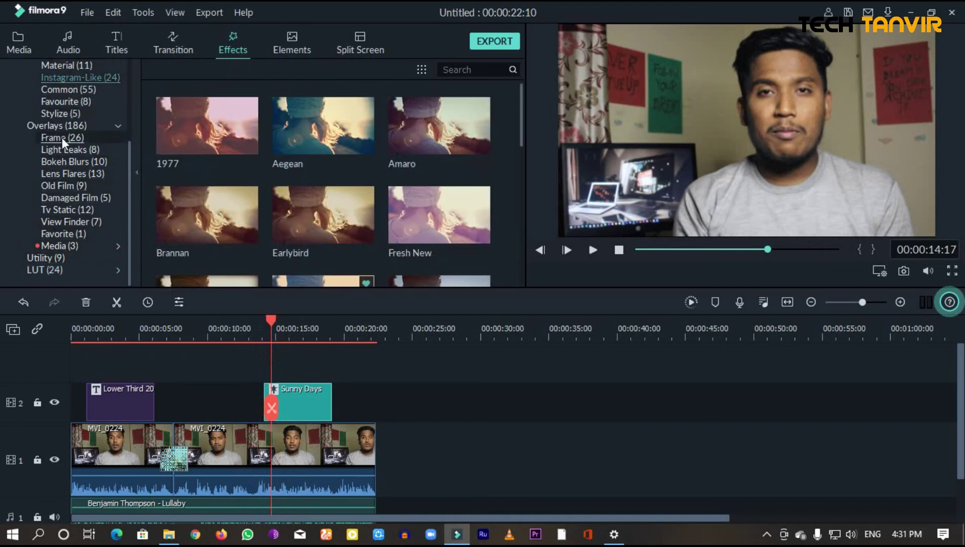
left_click(296, 39)
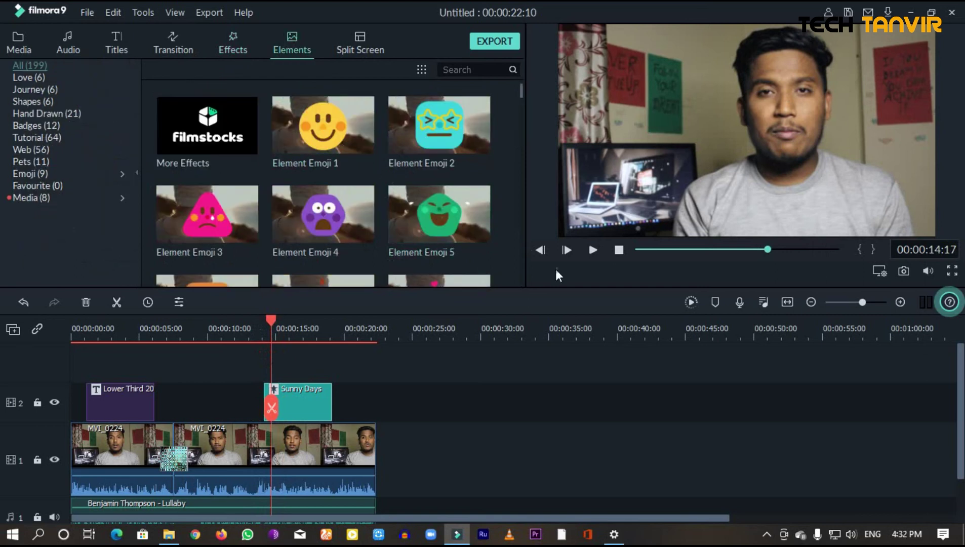
scroll(419, 187, "down", 10)
scroll(377, 214, "up", 10)
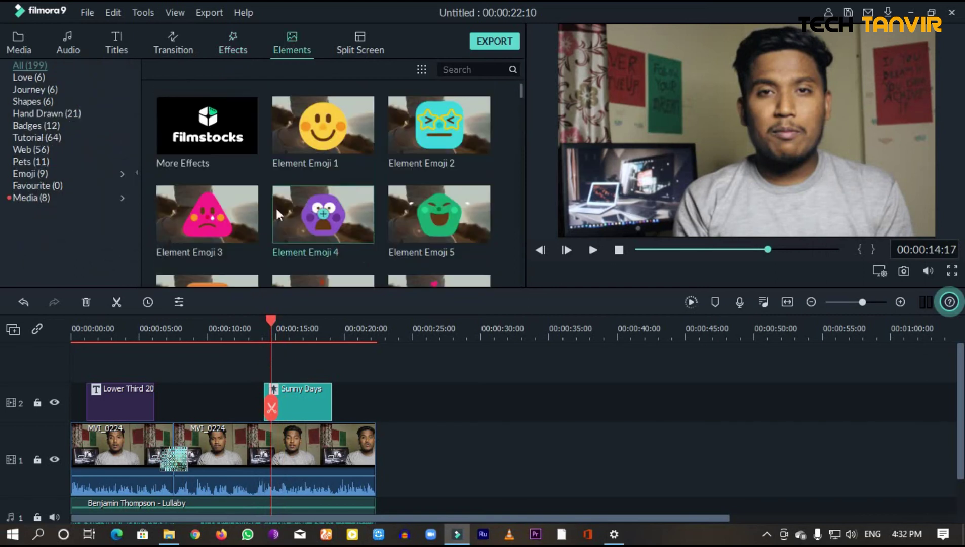
left_click(318, 137)
left_click(449, 144)
left_click(393, 234)
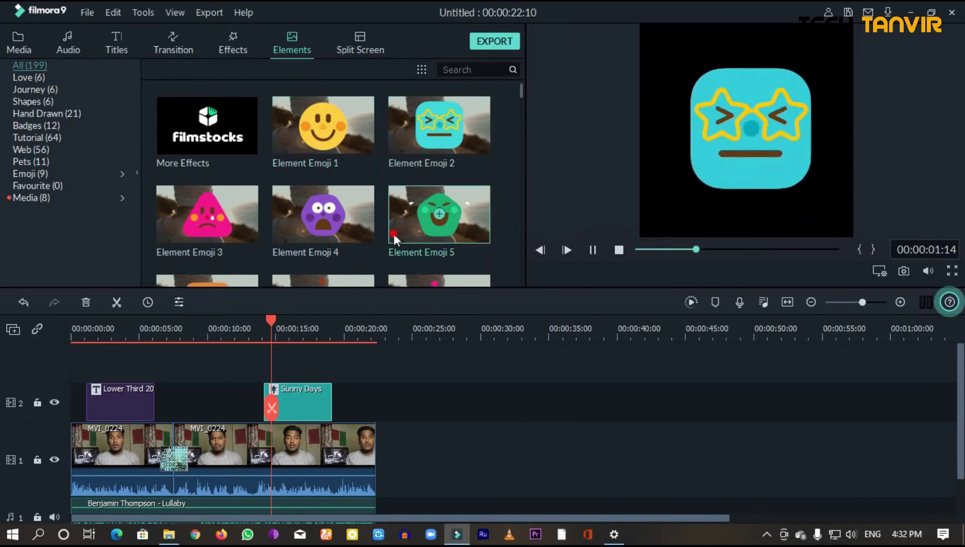
- Preview Element Handdrawn 2, Element Handdrawn 5, the hand-drawn birds and Element Love 4, and browse further through the elements library
scroll(403, 239, "down", 3)
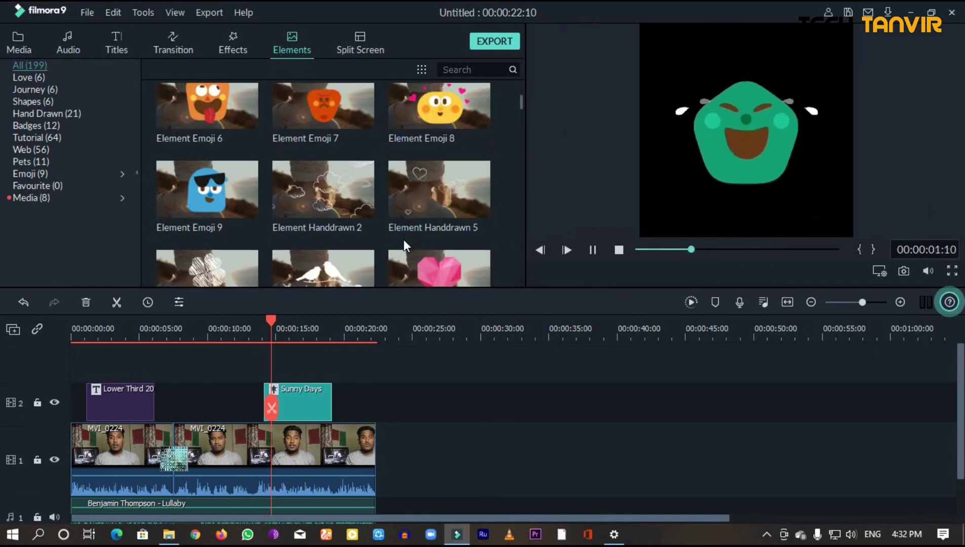
left_click(341, 218)
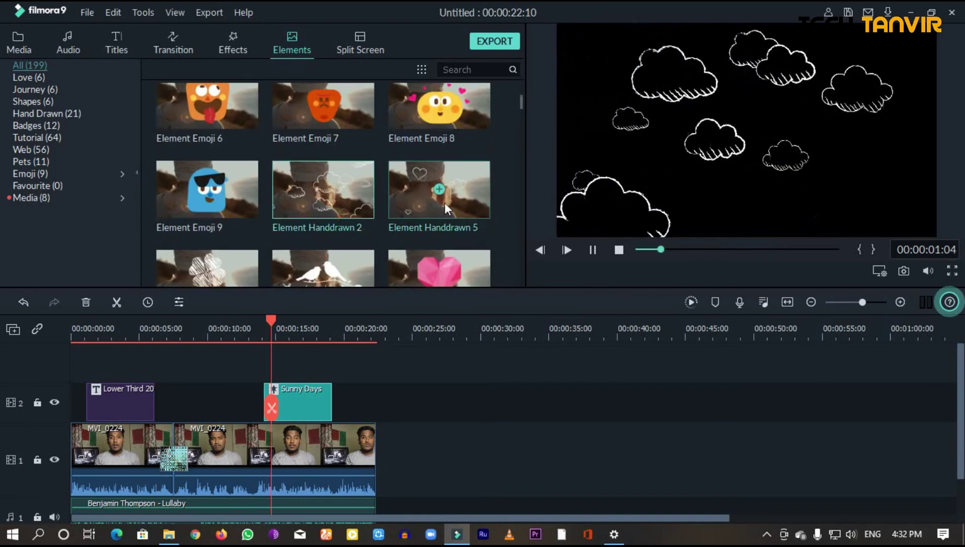
left_click(469, 211)
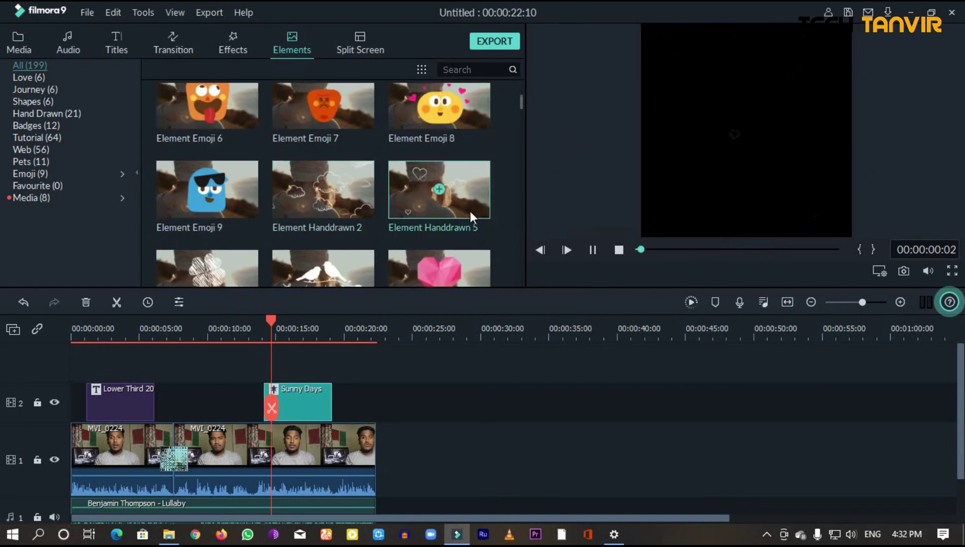
left_click(368, 260)
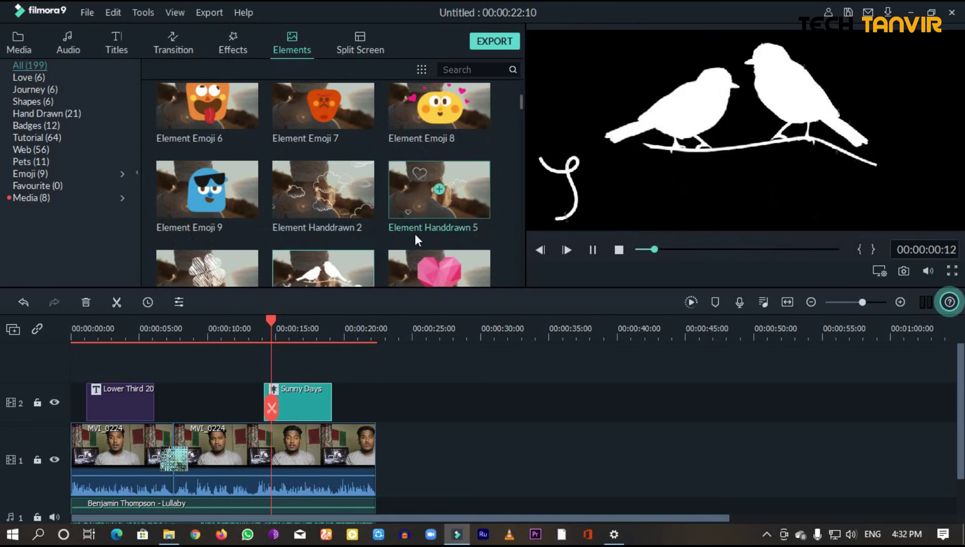
scroll(416, 230, "down", 3)
left_click(303, 197)
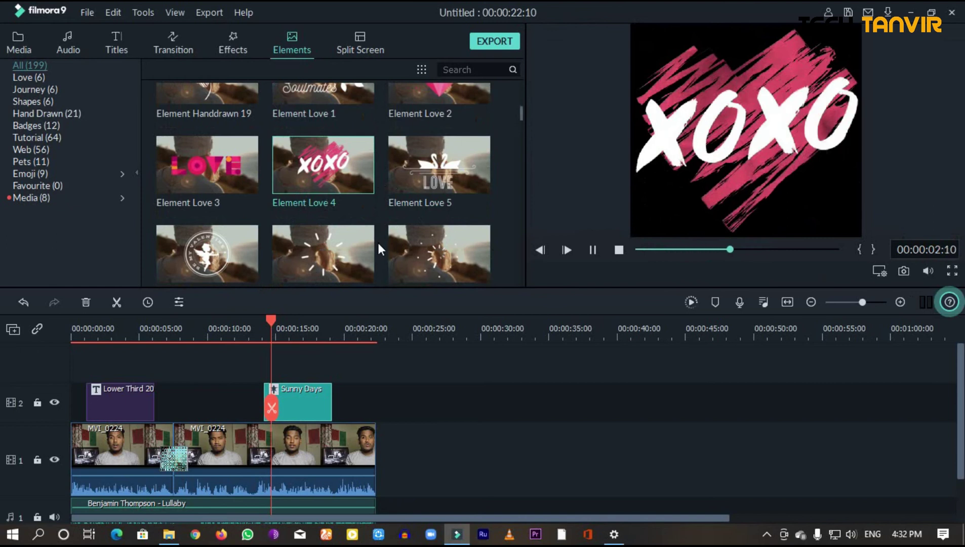
scroll(375, 253, "down", 3)
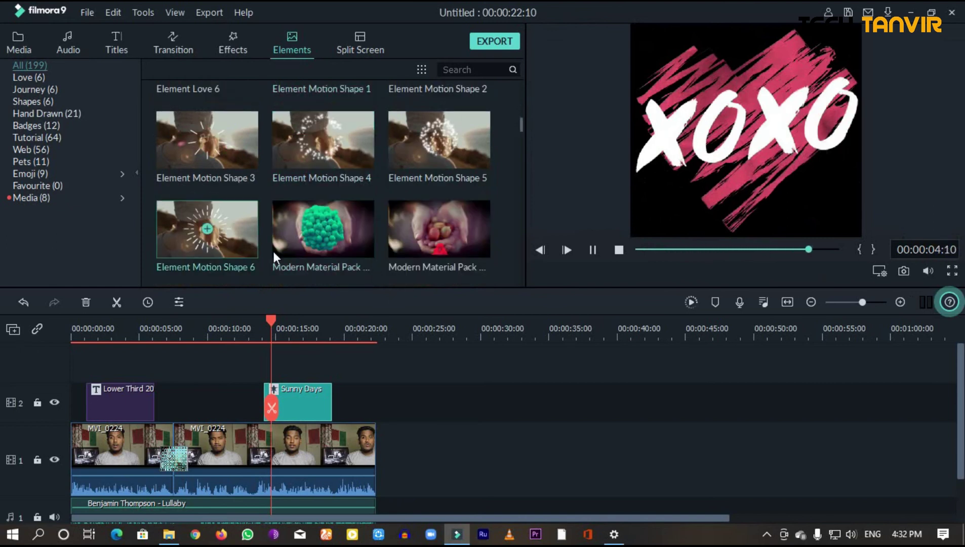
scroll(260, 238, "down", 3)
- Place the side-by-side two-section split screen on video track 2 at about 9 seconds and play it back
left_click(367, 43)
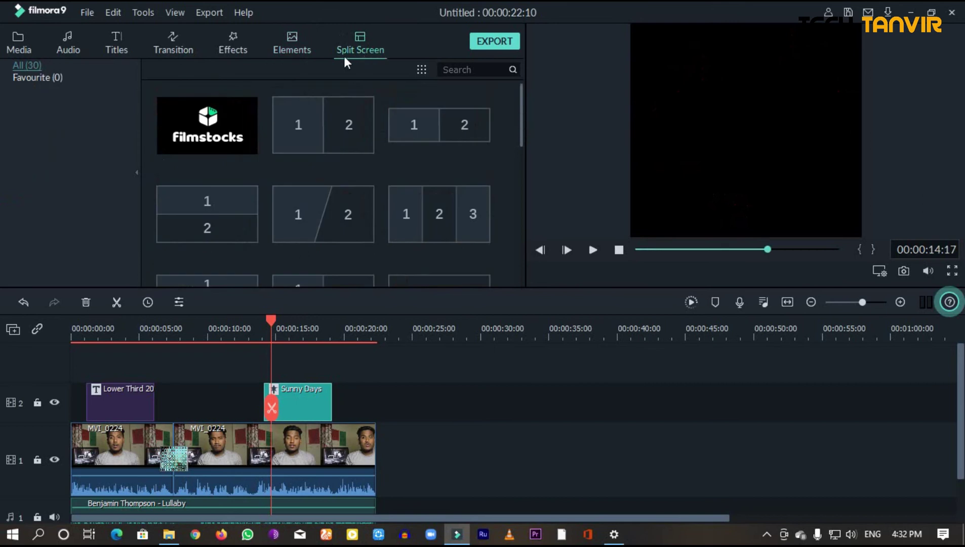
left_click(318, 142)
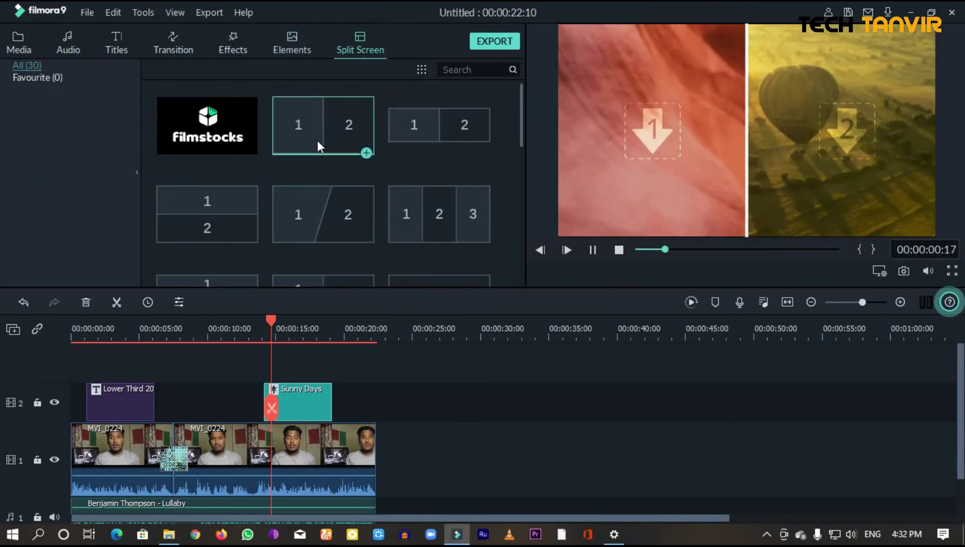
left_click_drag(320, 137, 193, 416)
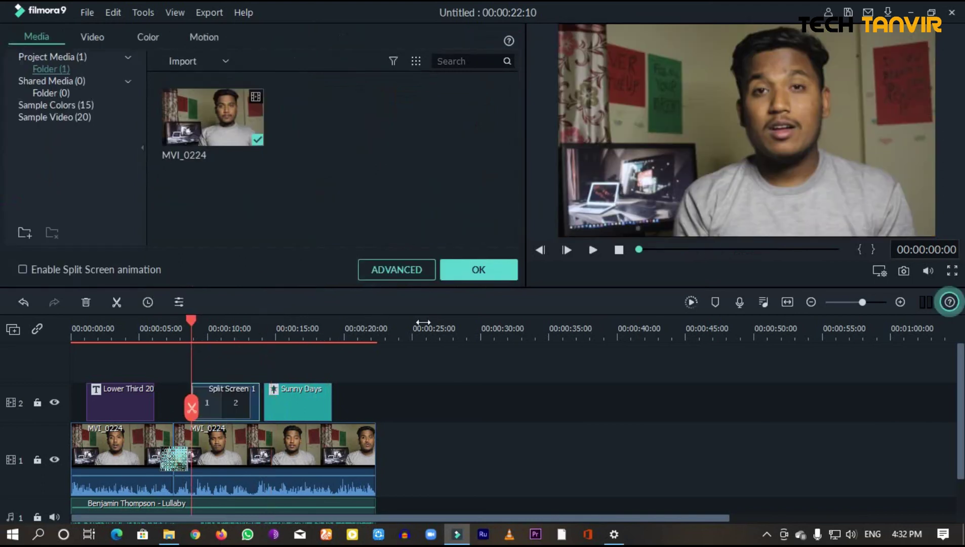
left_click(594, 247)
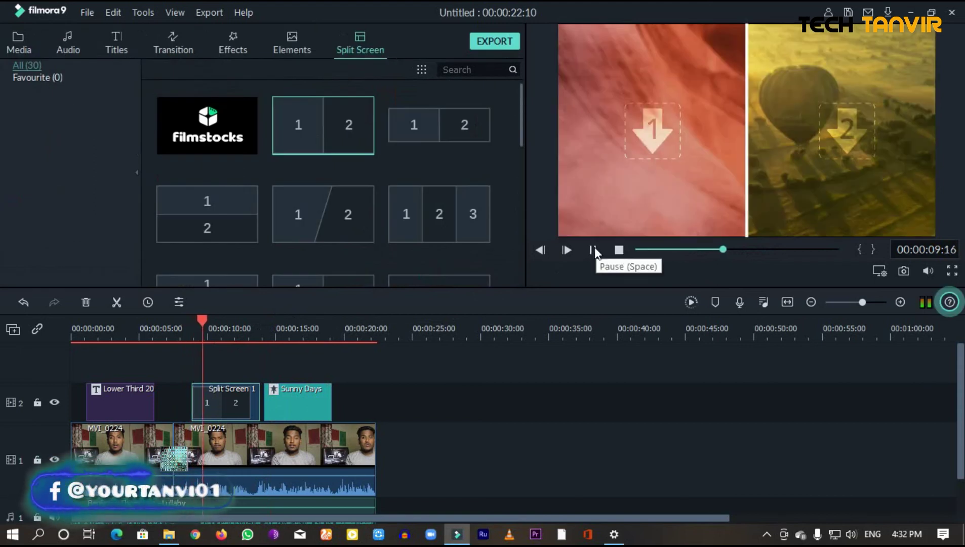
left_click(594, 250)
- Fill both split screen sections with the MVI_0224 clip, play the result back, and return the playhead to about 10 seconds
left_click(646, 157)
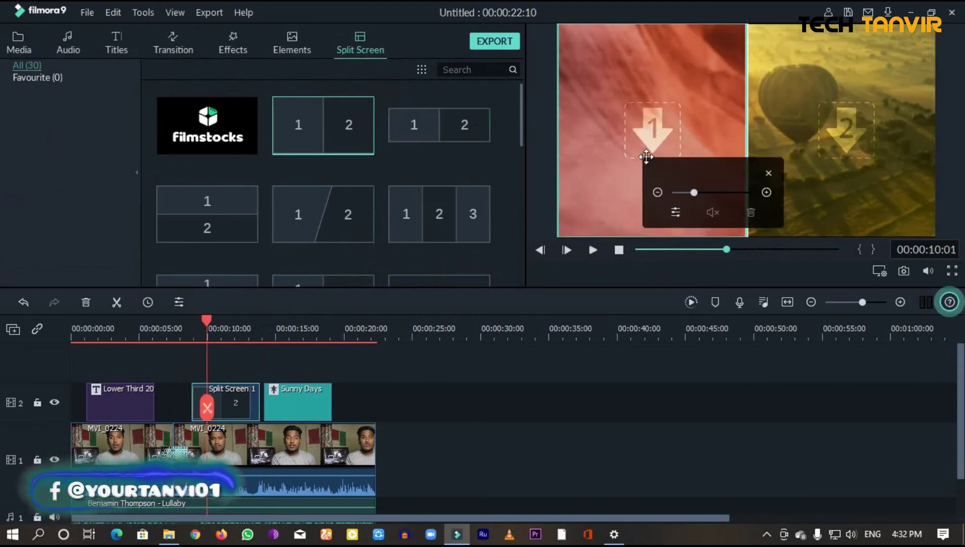
left_click_drag(693, 192, 703, 193)
left_click_drag(257, 97, 696, 152)
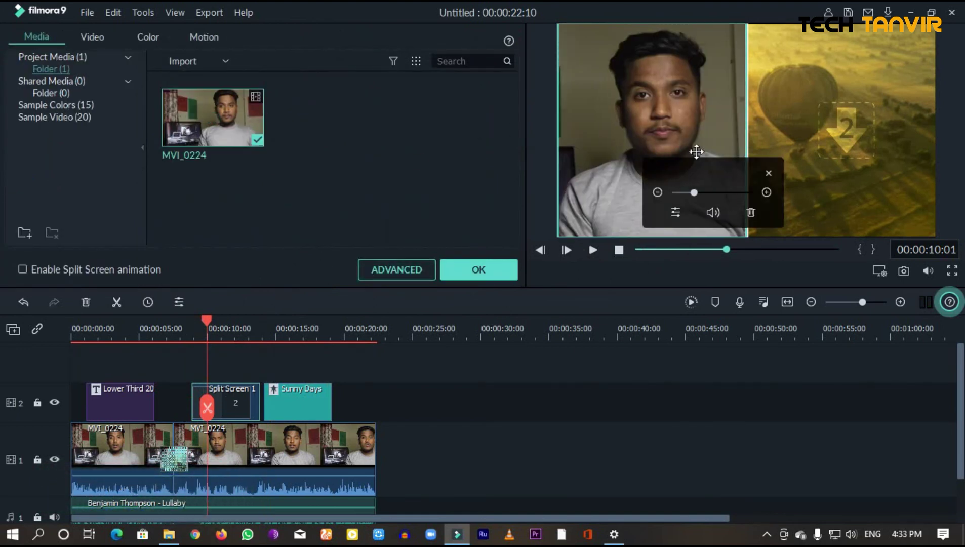
left_click_drag(251, 115, 854, 146)
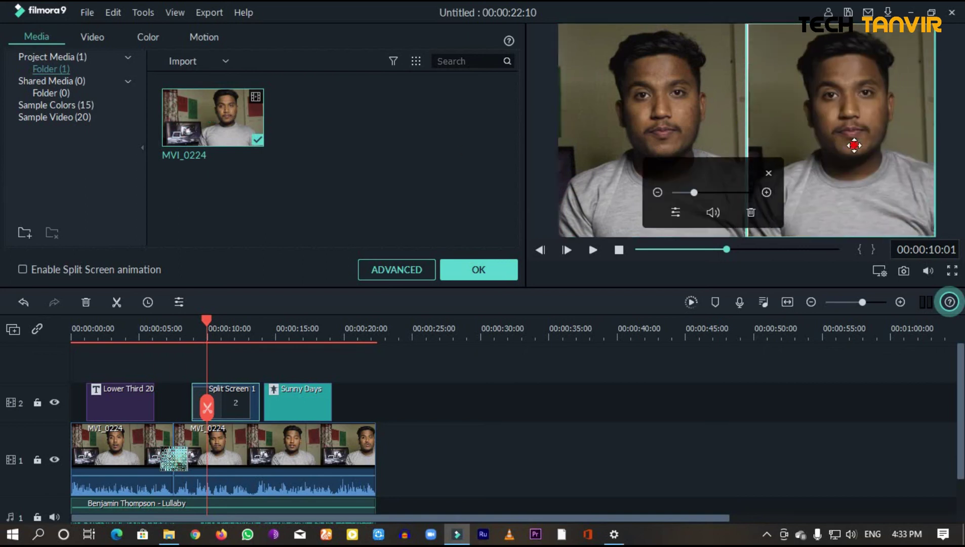
left_click(593, 251)
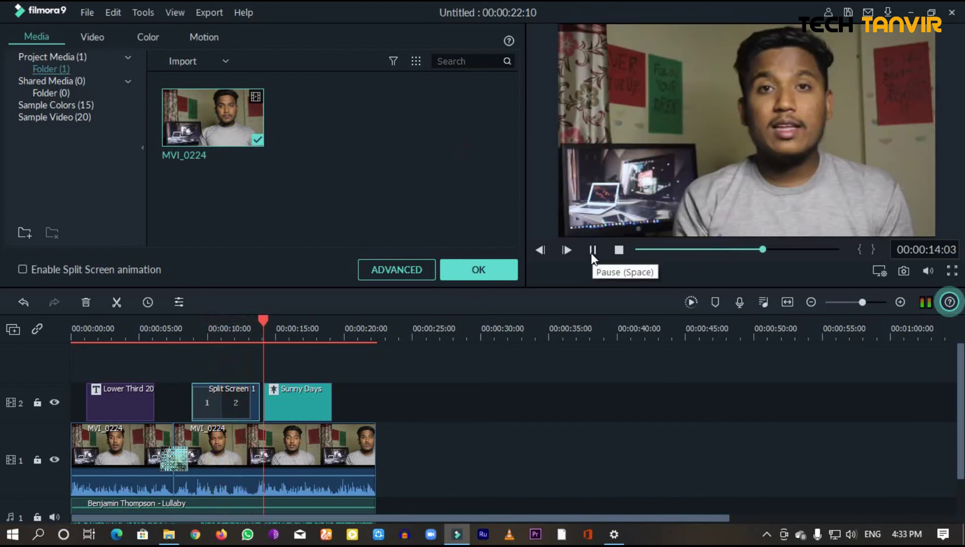
left_click(592, 254)
left_click_drag(274, 319, 207, 342)
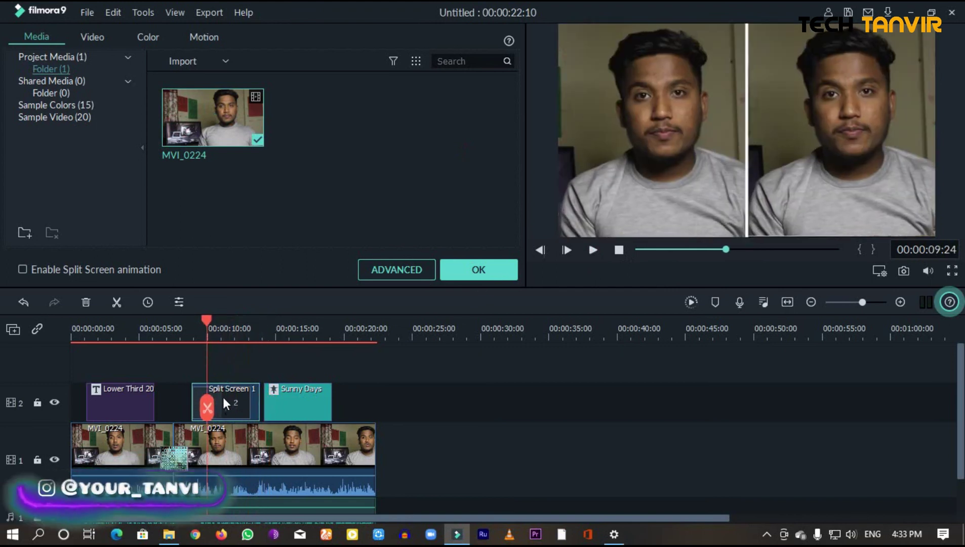
- Delete the split screen from video track 2 and look through the other split screen layouts
key("Delete")
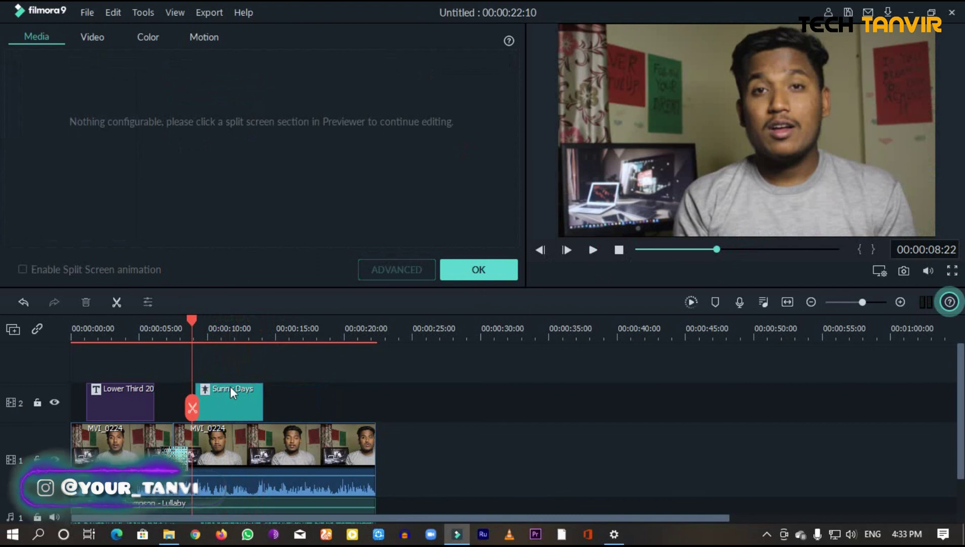
left_click(500, 273)
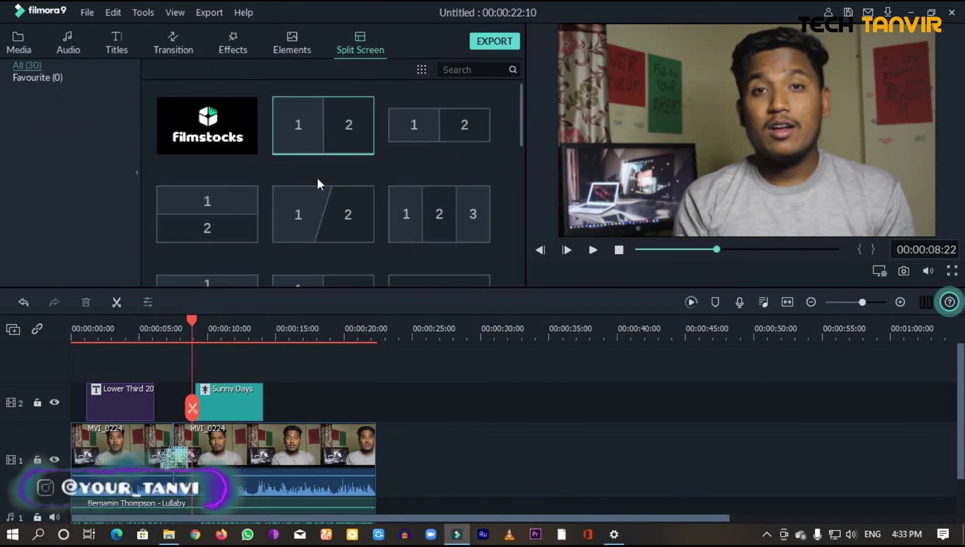
scroll(399, 183, "down", 10)
scroll(397, 183, "up", 10)
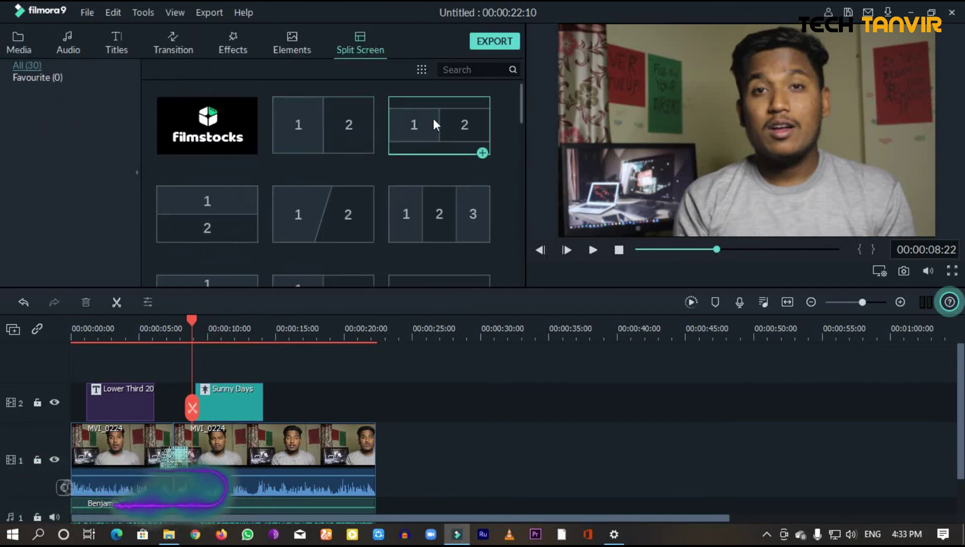
left_click(432, 116)
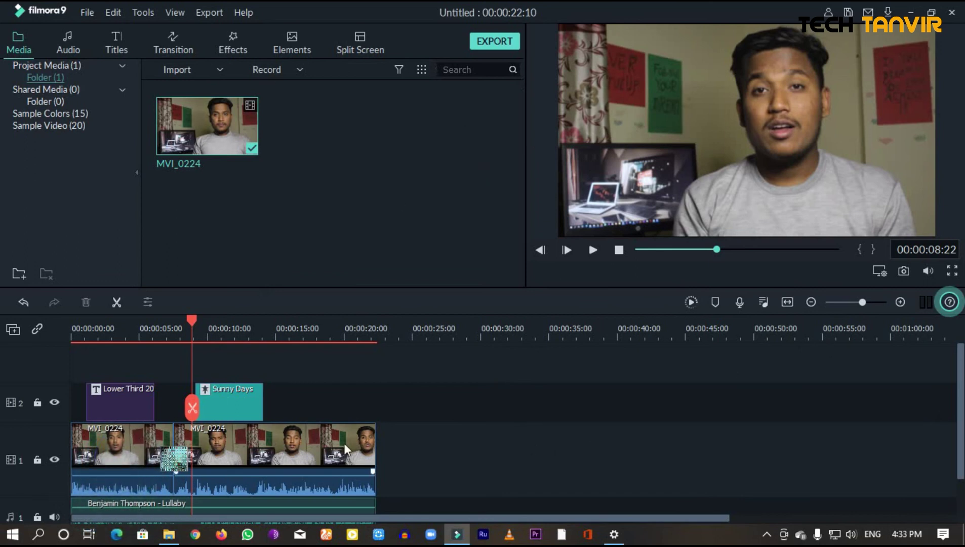
- Return the playhead to the start of the timeline and name the local MP4 export "Flliora editing"
left_click_drag(189, 329, 45, 370)
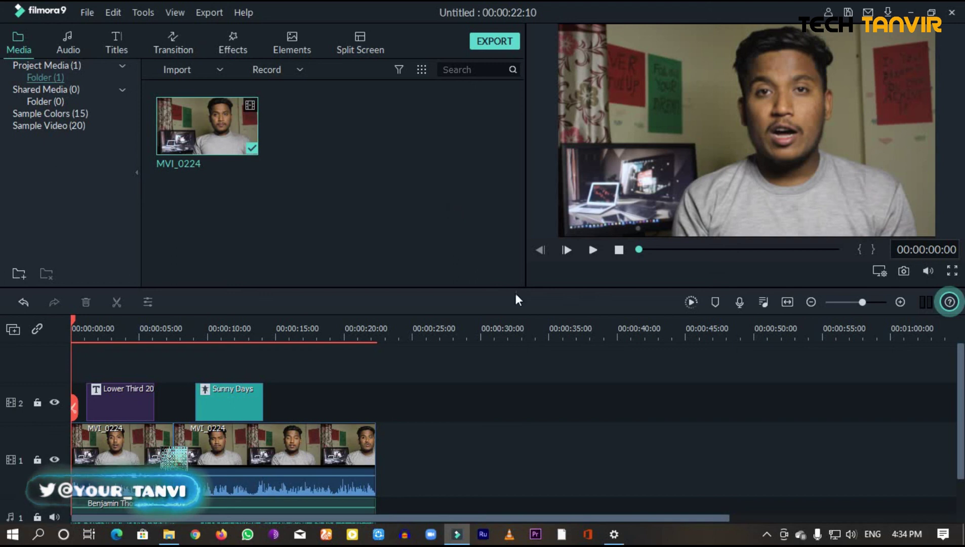
left_click(482, 45)
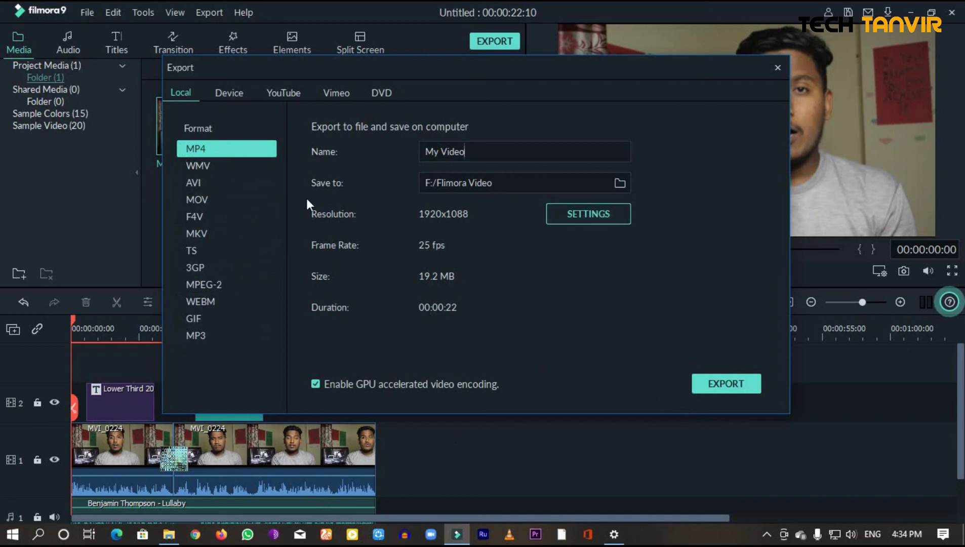
left_click_drag(464, 151, 428, 157)
key("BackSpace")
type("Flliora editing")
- Choose the Flimora Video folder on drive F: as the save location for the export
left_click(620, 184)
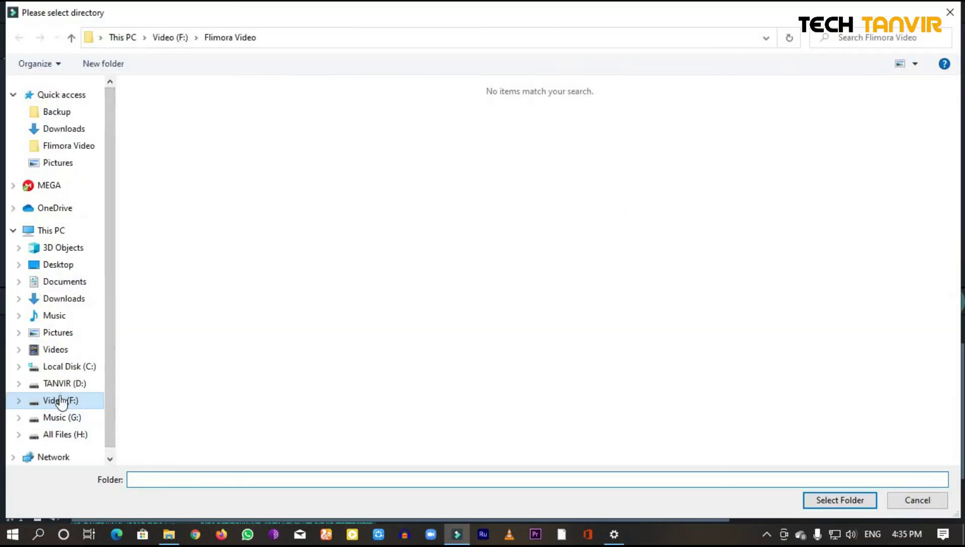
left_click(65, 418)
left_click(62, 401)
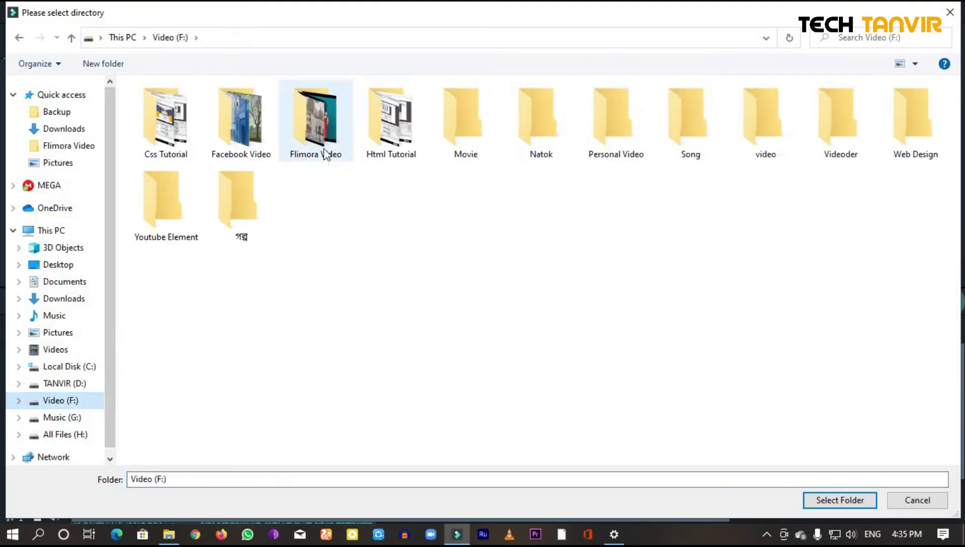
left_click(320, 140)
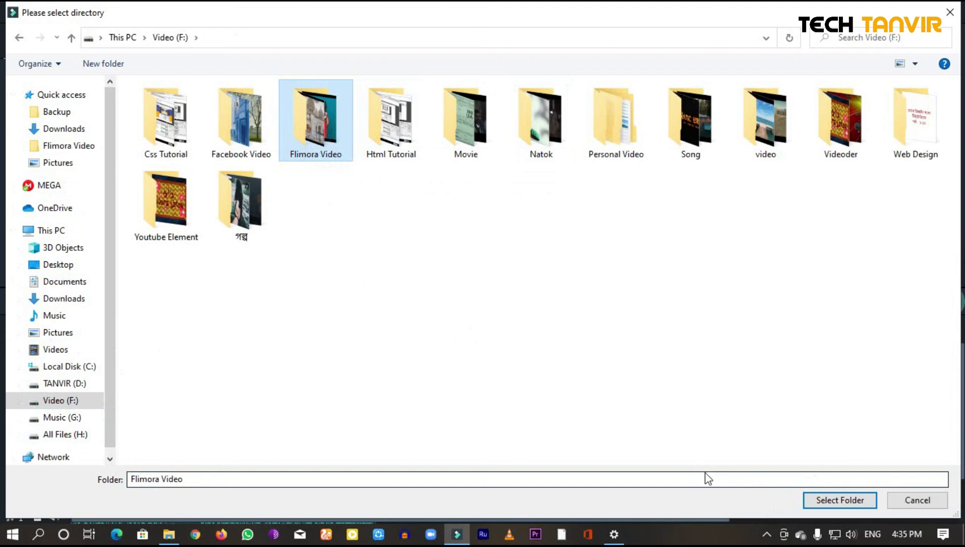
left_click(831, 502)
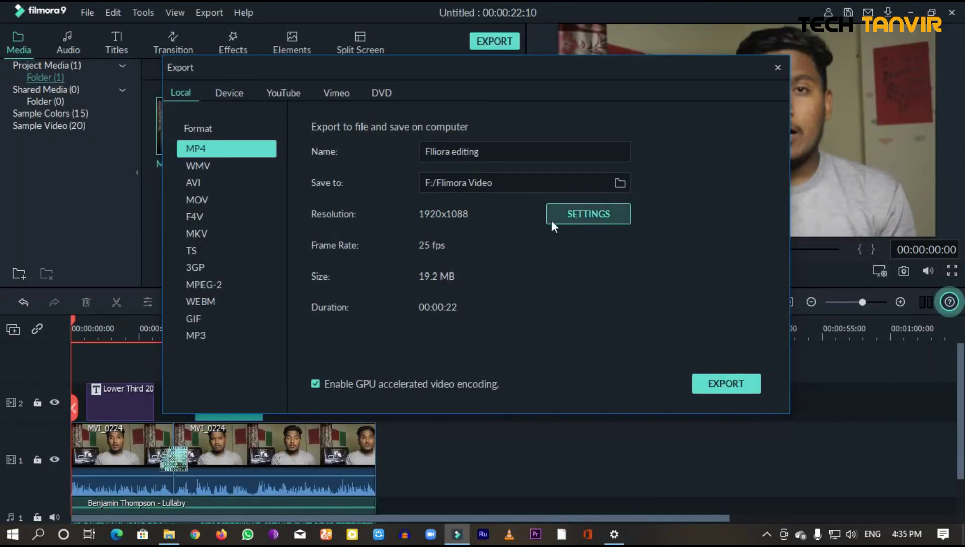
- Inspect the MP4 quality and encoding settings, and review the Device, YouTube, Vimeo and DVD export options
left_click(613, 214)
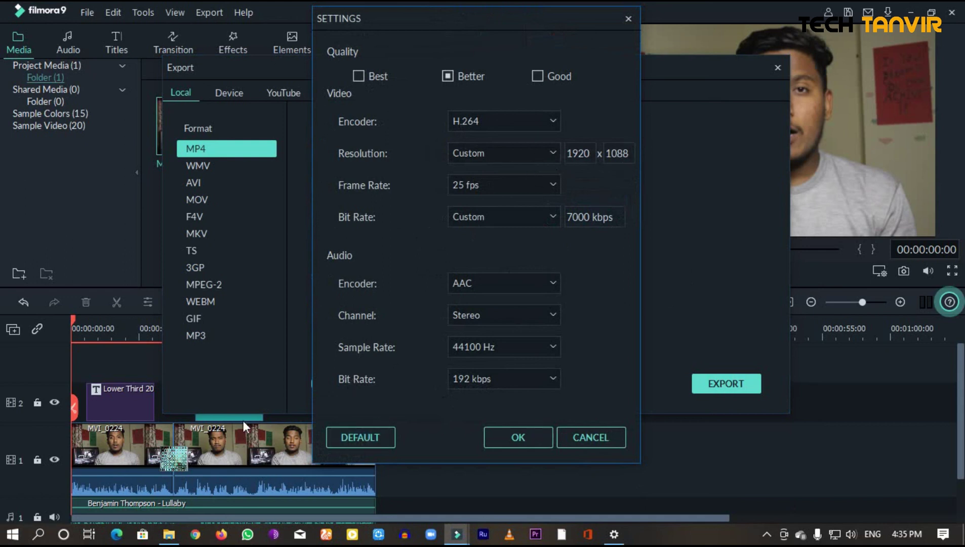
left_click(627, 21)
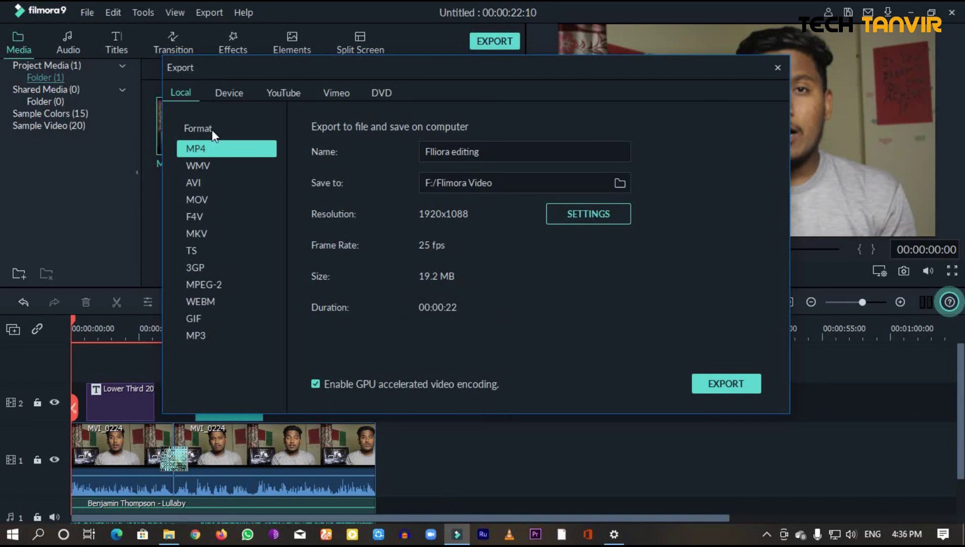
left_click(236, 92)
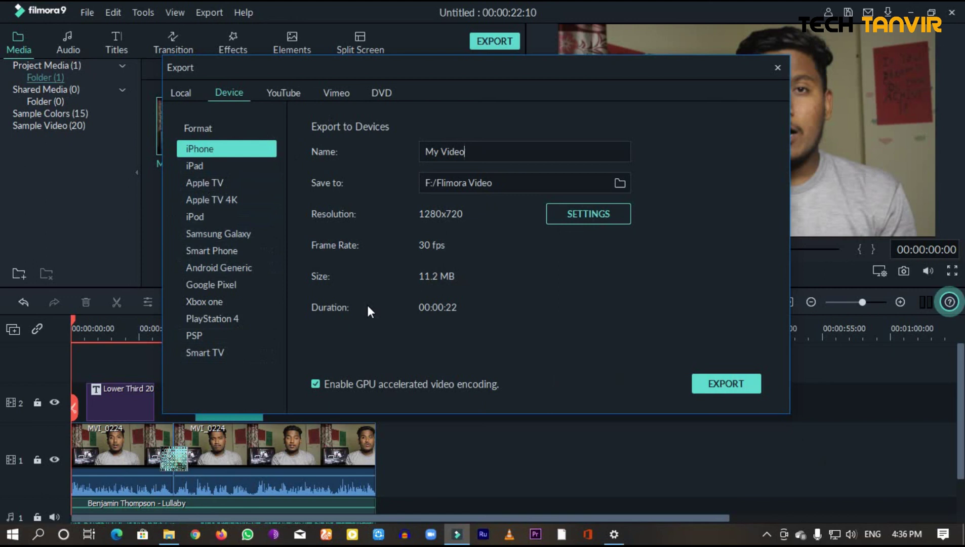
left_click(278, 90)
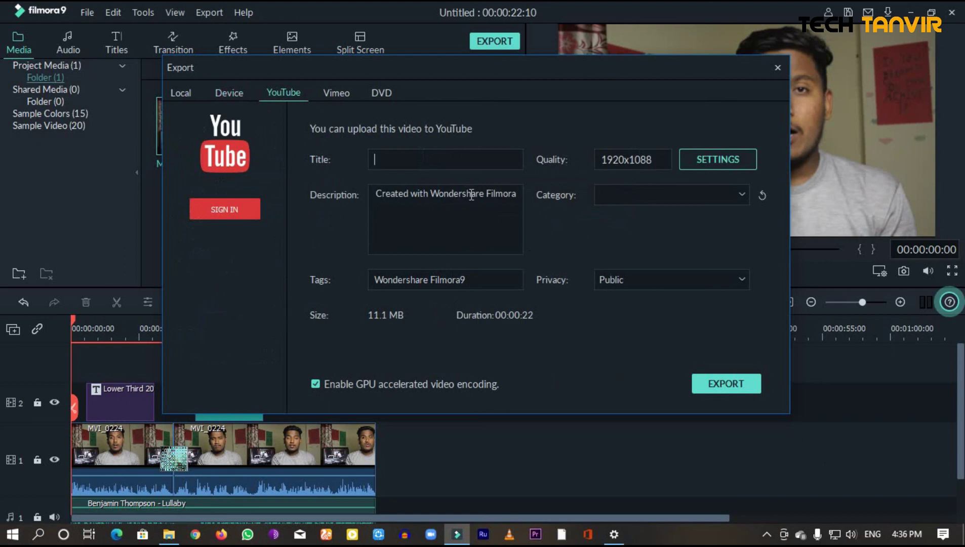
left_click(333, 95)
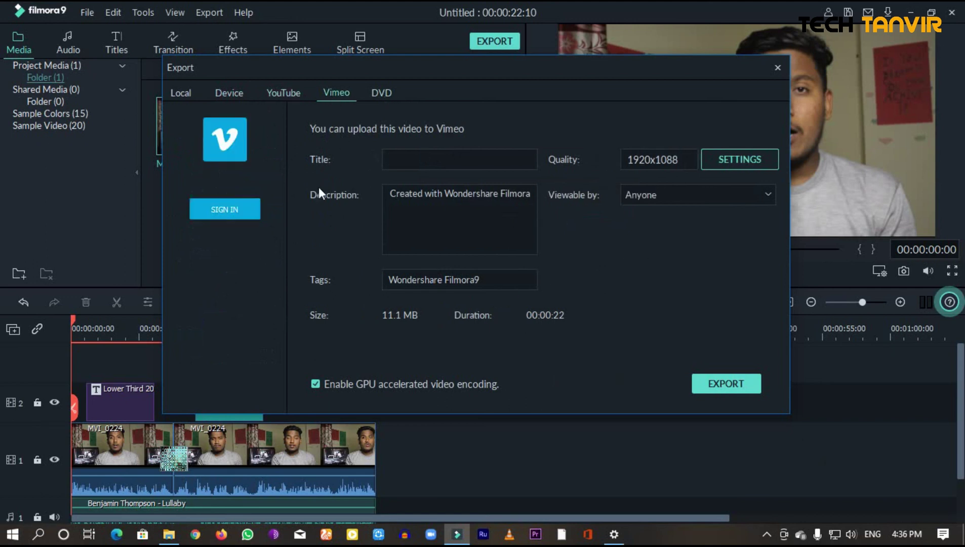
left_click(381, 96)
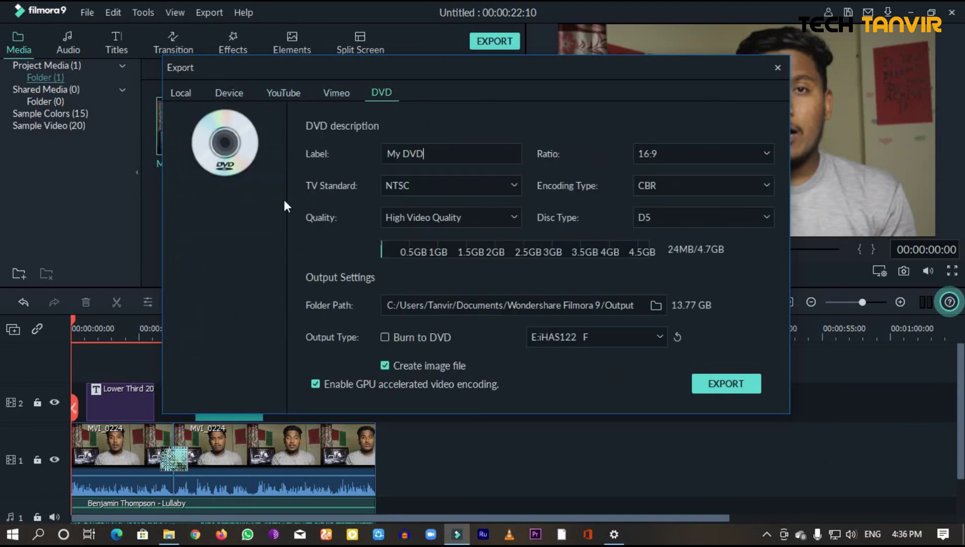
- Export the video locally as an MP4 with GPU acceleration and look at the When Done options, keeping Sound reminder
left_click(186, 94)
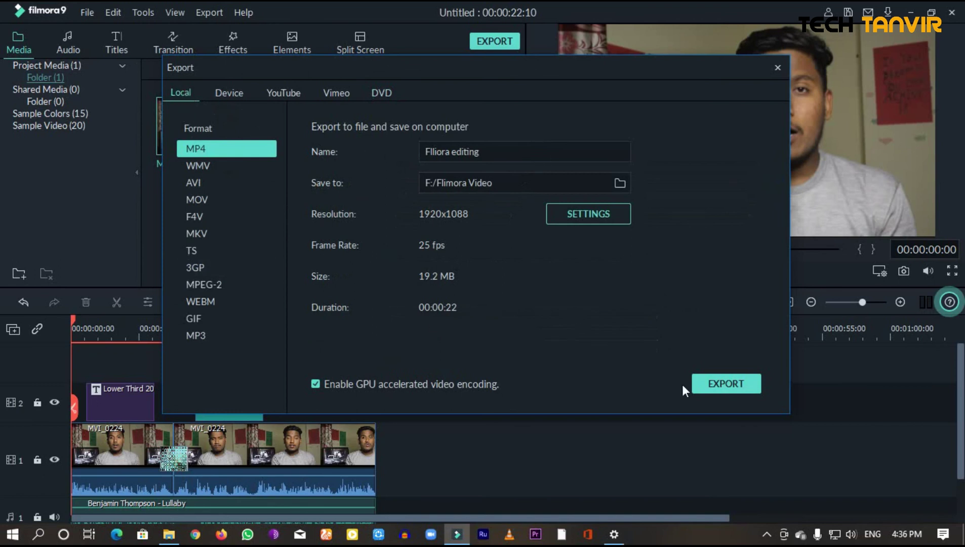
left_click(706, 388)
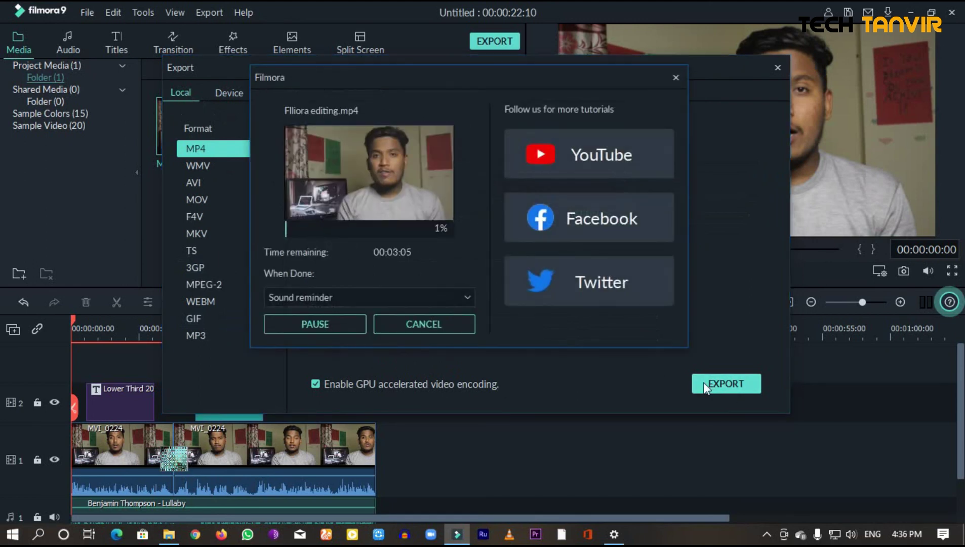
left_click(340, 297)
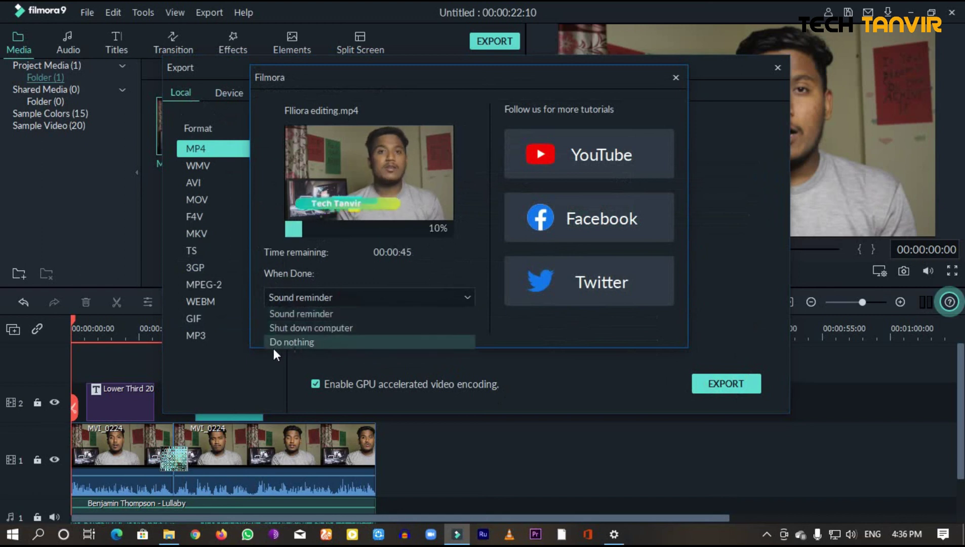
left_click(257, 334)
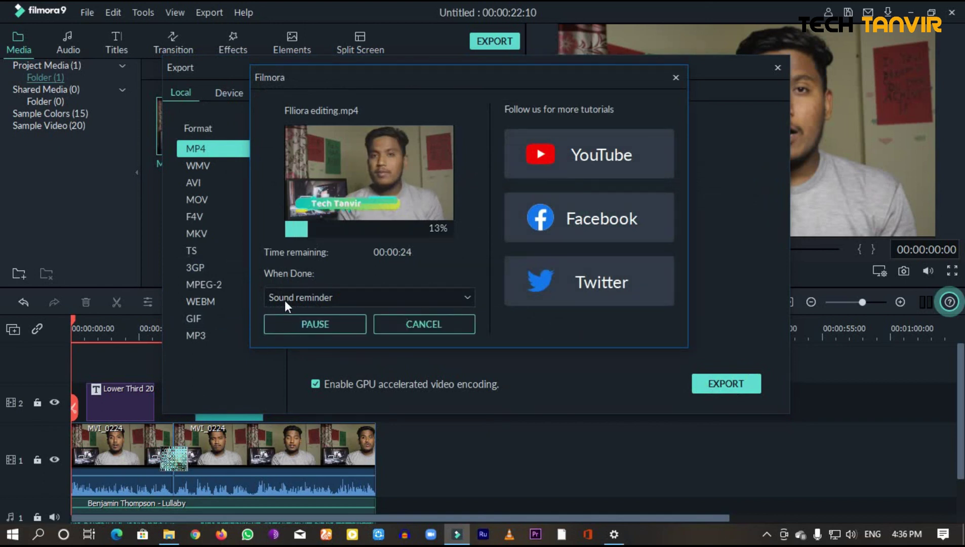